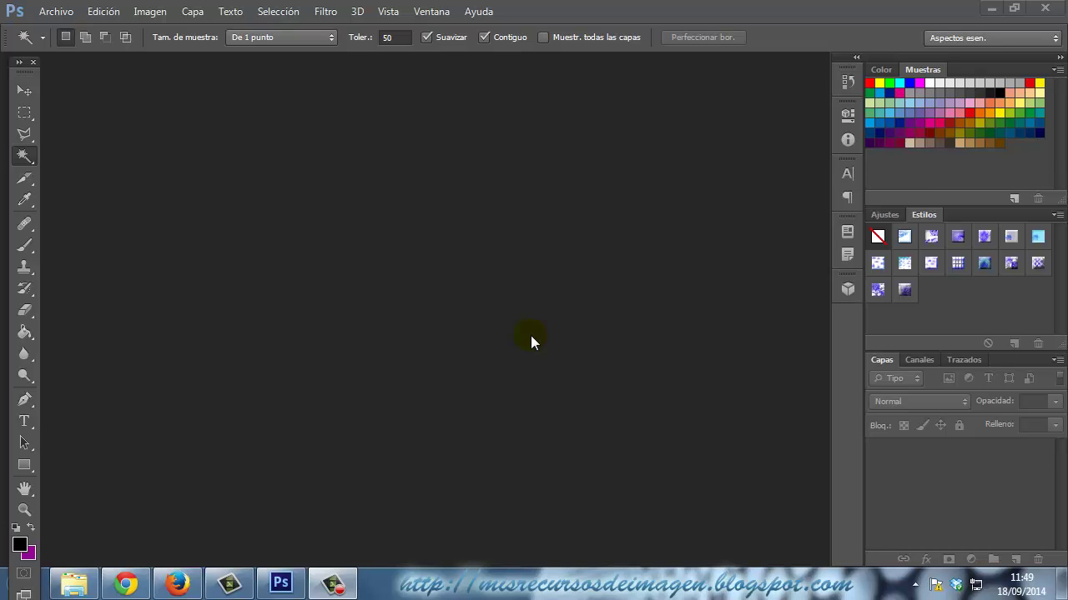
# Switch to Chrome and limit the Pocoyo image results to sizes larger than 2 MP (1600×1200)
pyautogui.click(126, 584)
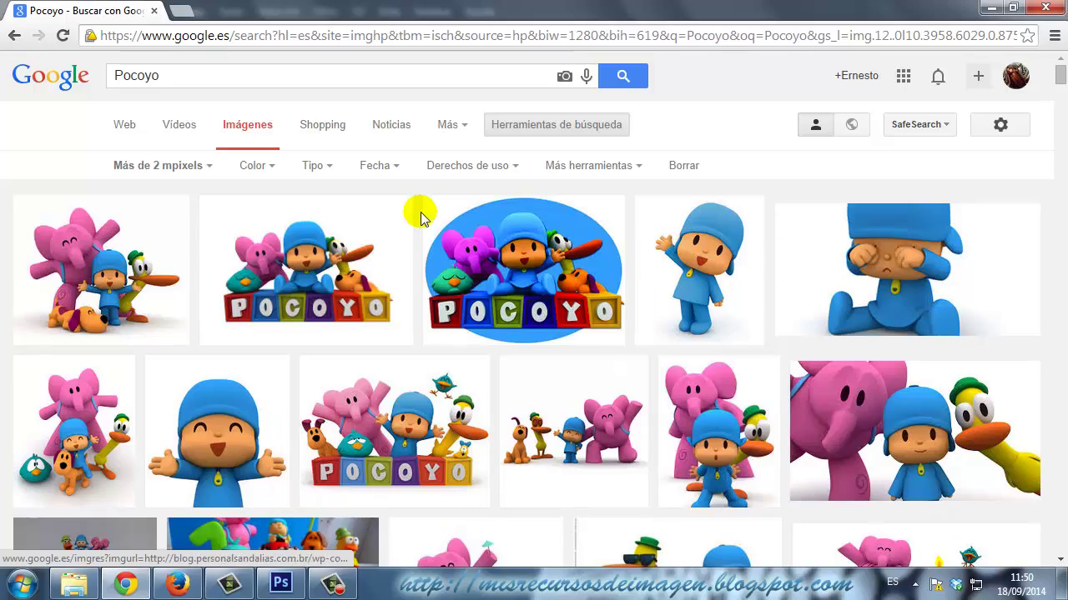
pyautogui.scroll(-10, 568, 375)
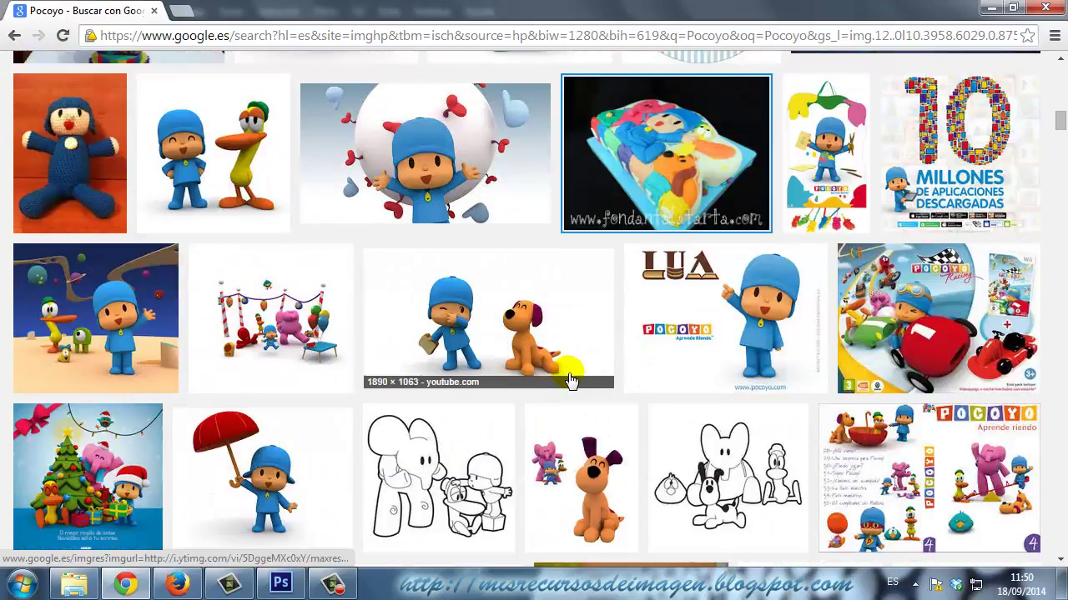
pyautogui.scroll(10, 571, 381)
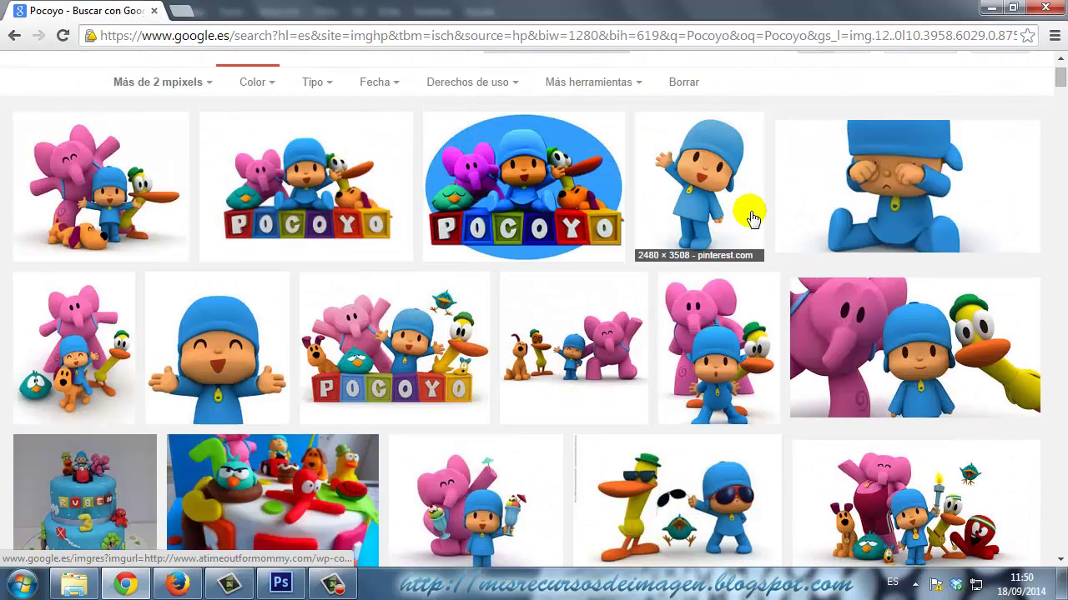
pyautogui.scroll(1, 752, 219)
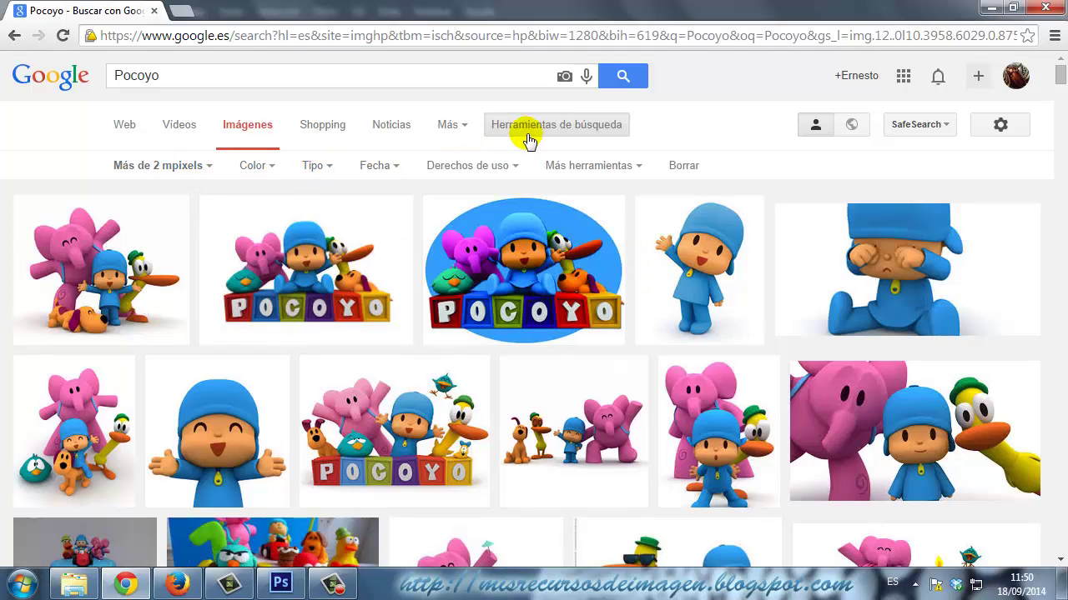
pyautogui.click(208, 166)
pyautogui.moveTo(133, 287)
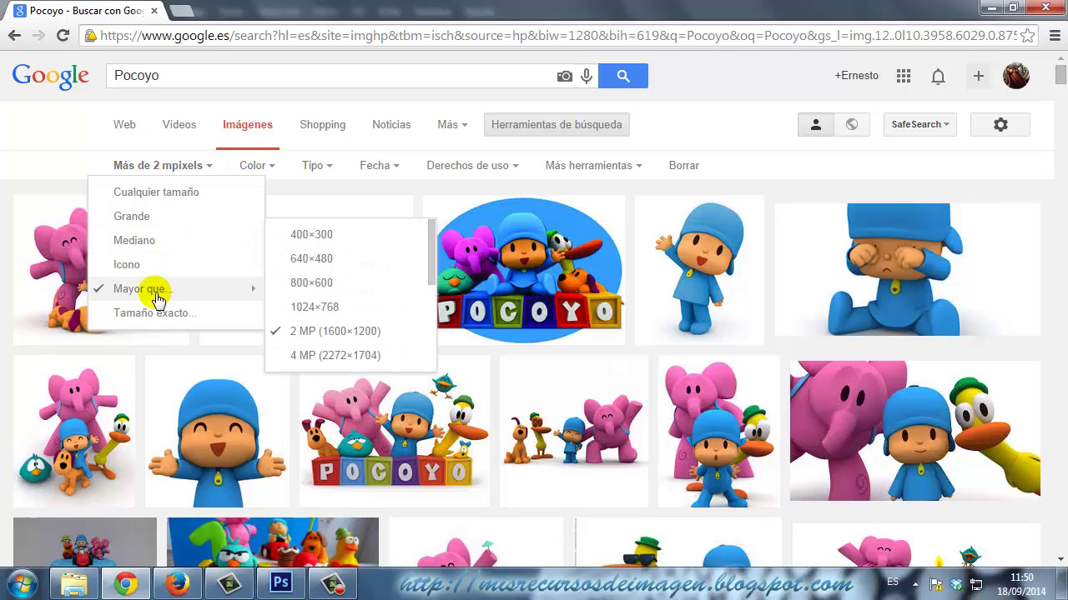
pyautogui.click(311, 333)
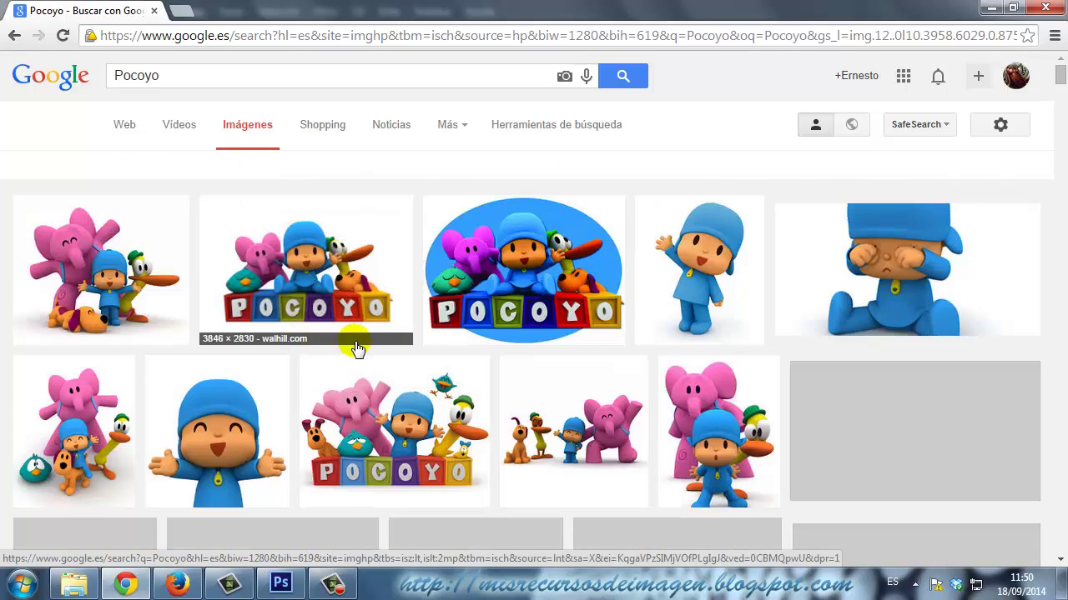
# Browse the Pocoyo results and open the full-size 2480 × 3508 picture of the standing, waving character
pyautogui.scroll(-12, 812, 312)
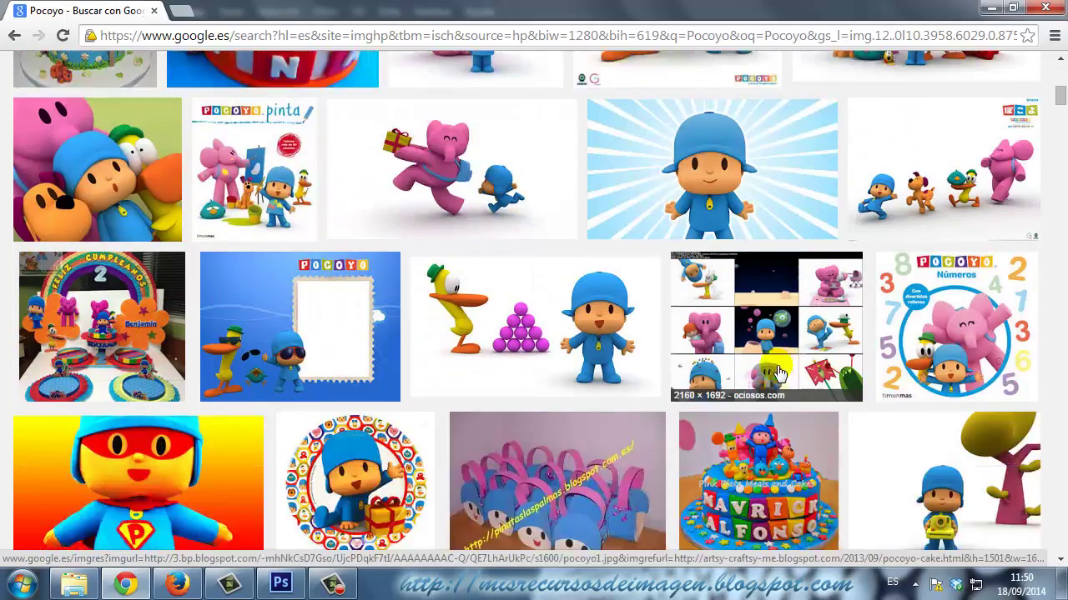
pyautogui.scroll(-3, 774, 384)
pyautogui.scroll(20, 774, 384)
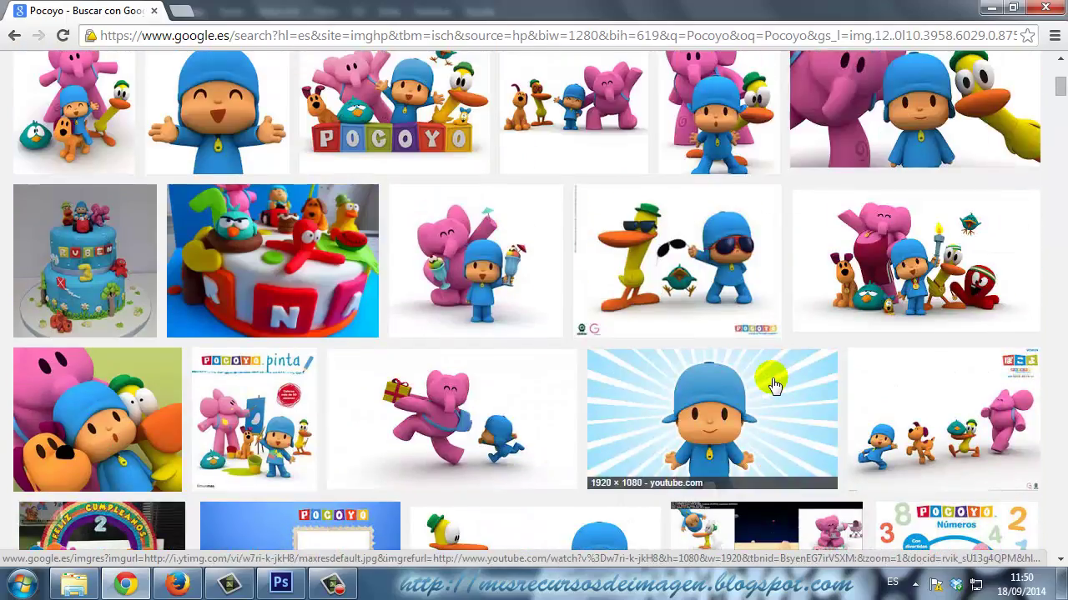
pyautogui.scroll(1, 774, 384)
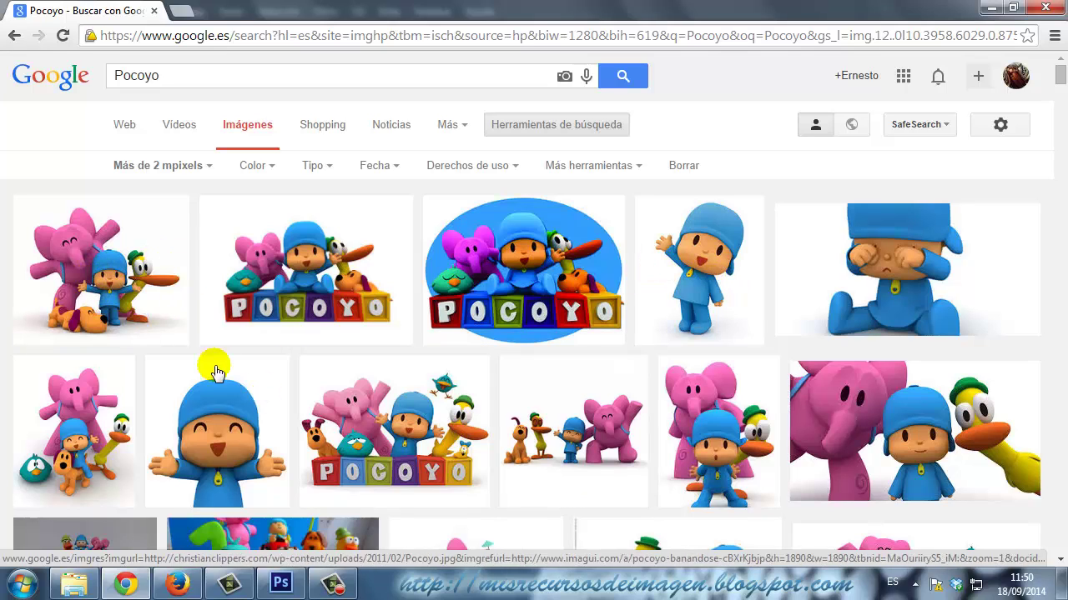
pyautogui.click(694, 287)
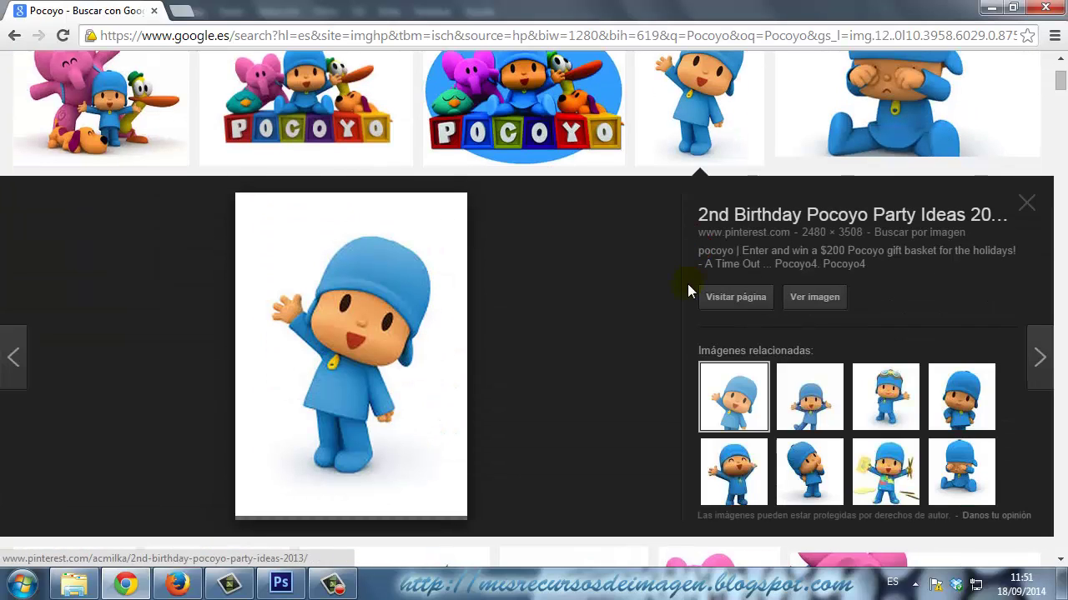
pyautogui.click(815, 298)
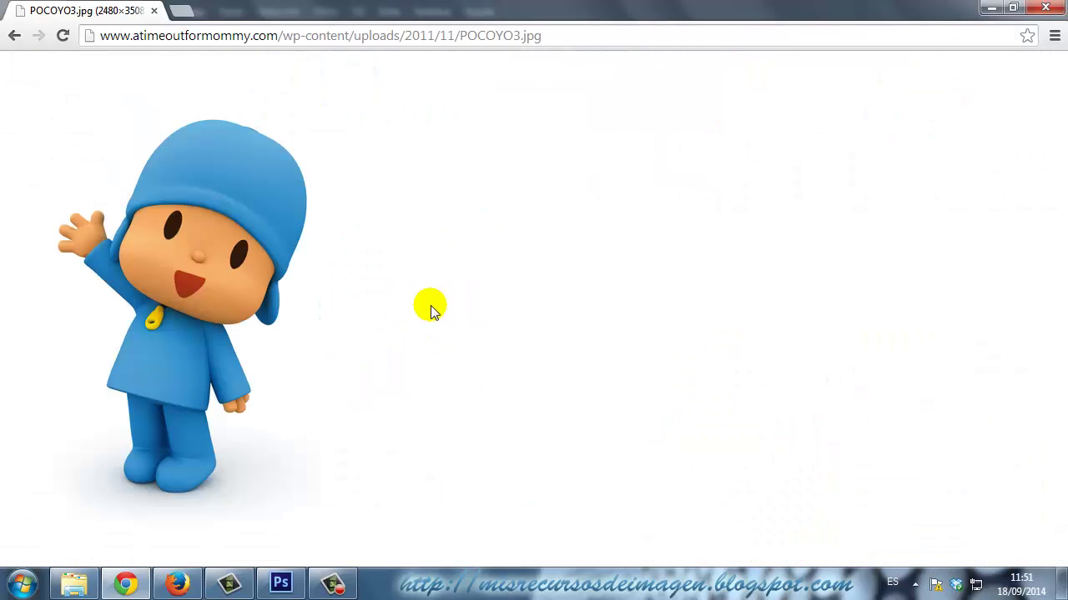
pyautogui.rightClick(231, 256)
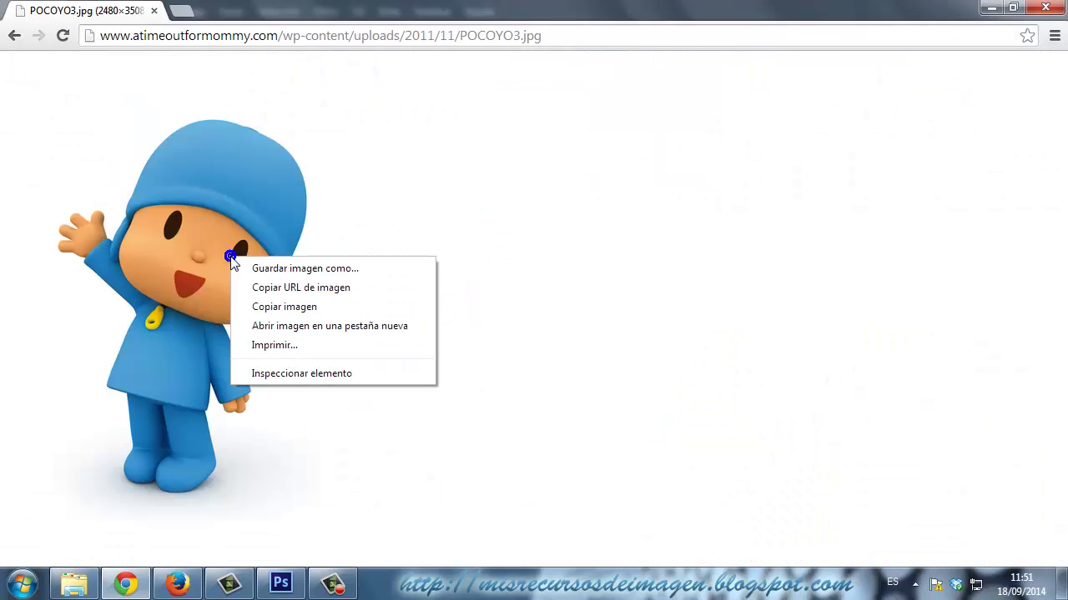
pyautogui.click(292, 267)
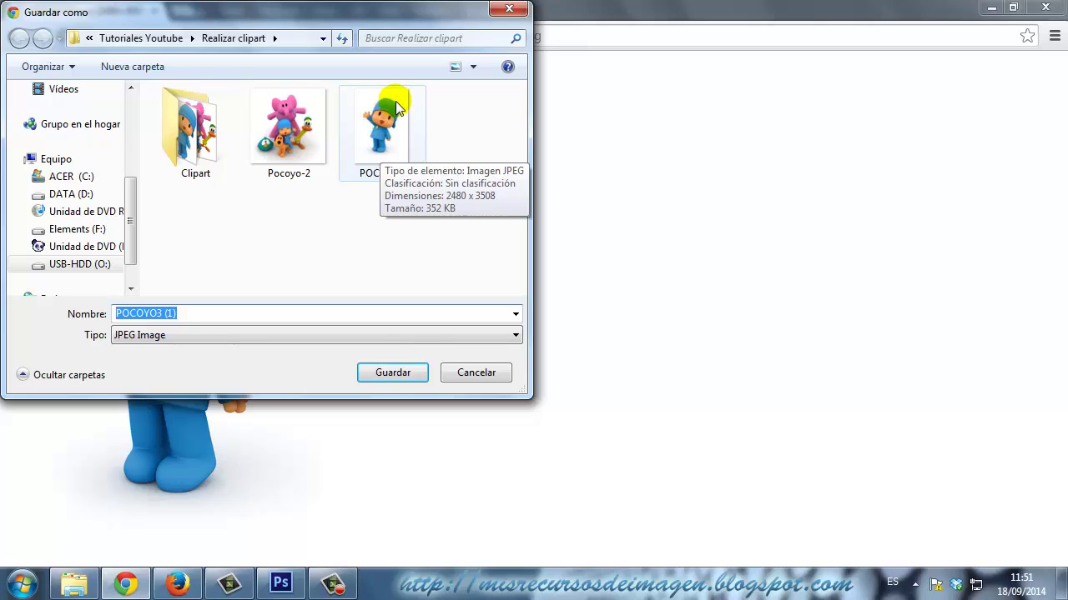
pyautogui.click(479, 374)
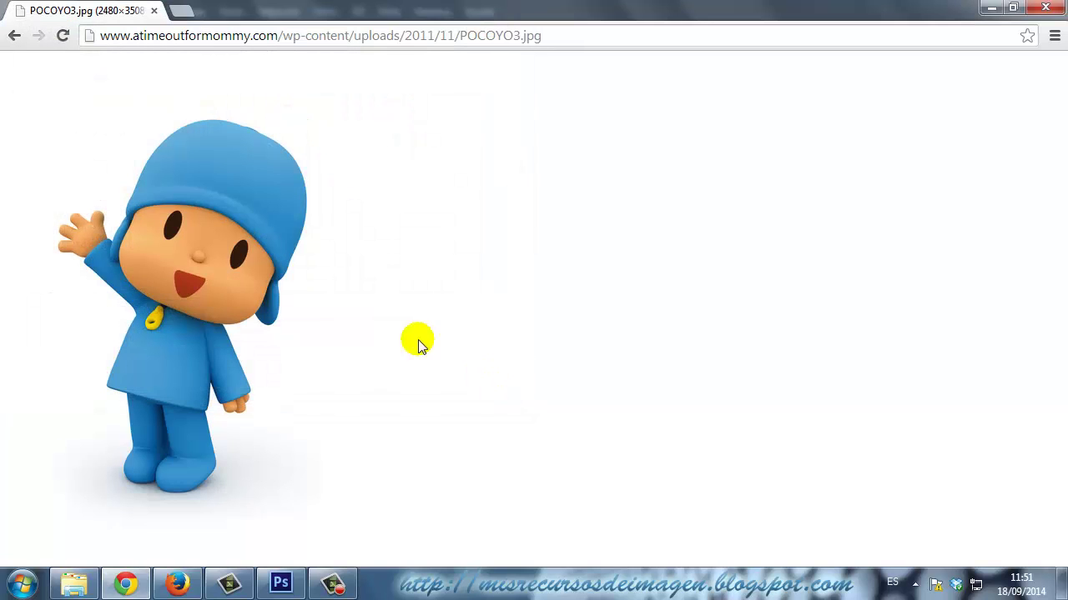
# Leave the browser and open the POCOYO3 image from the Realizar clipart folder in Photoshop
pyautogui.click(15, 39)
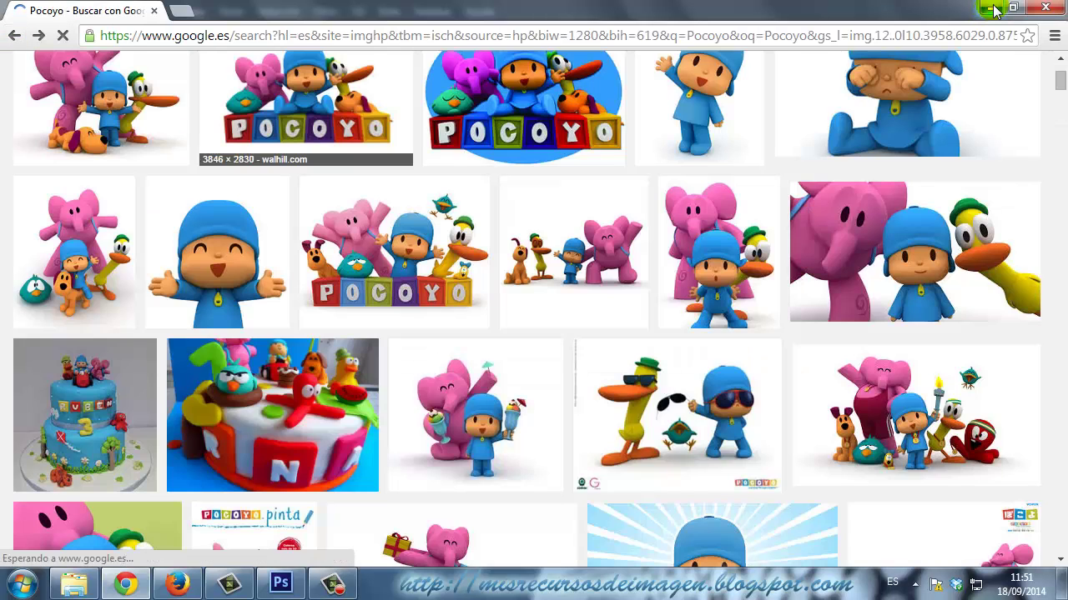
pyautogui.click(991, 8)
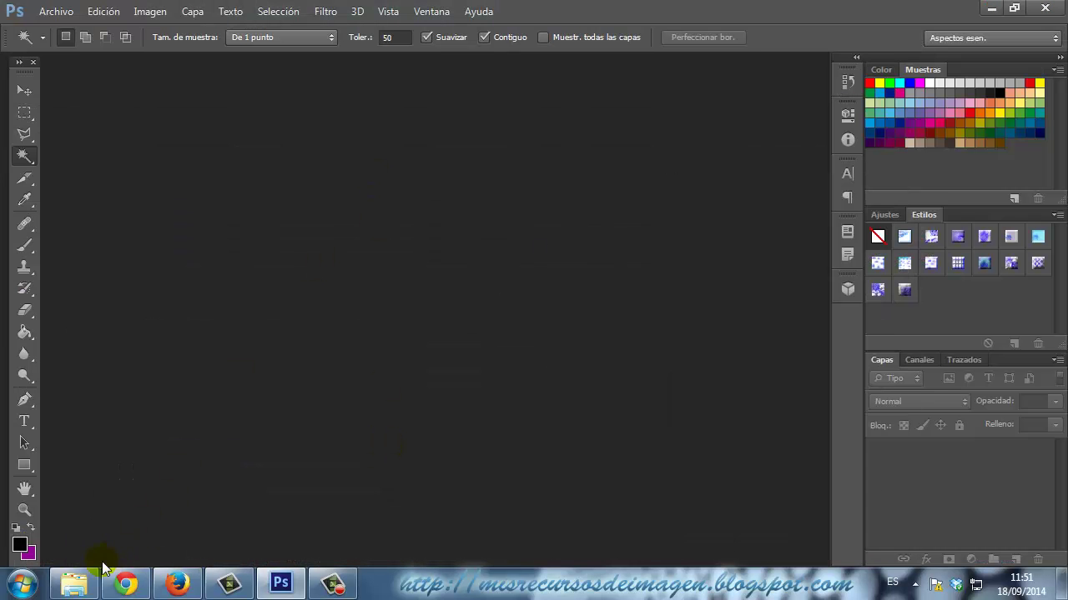
pyautogui.click(75, 584)
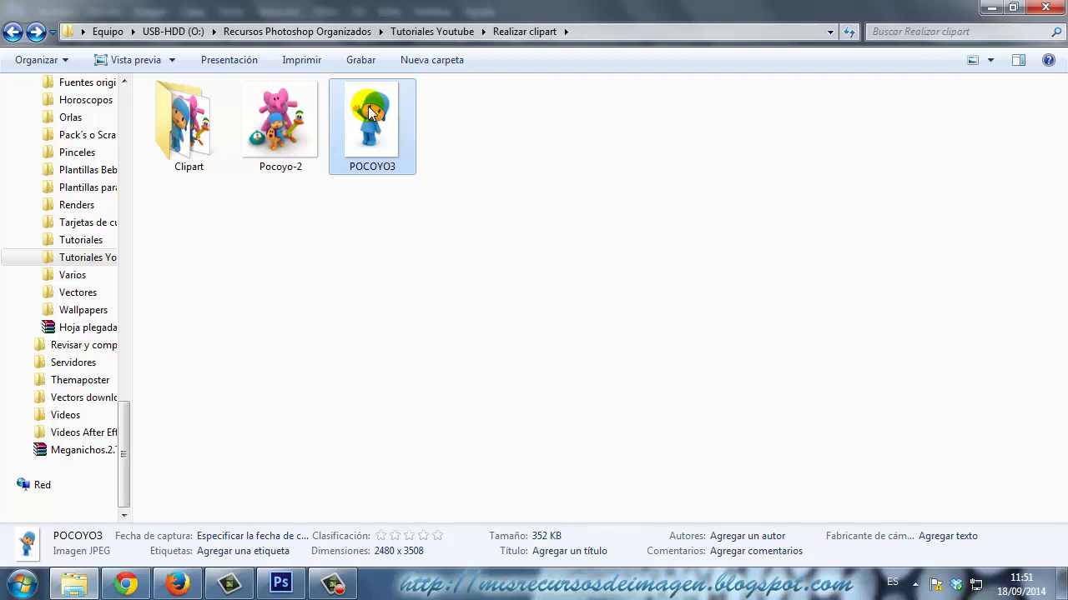
pyautogui.moveTo(370, 119); pyautogui.dragTo(410, 325)
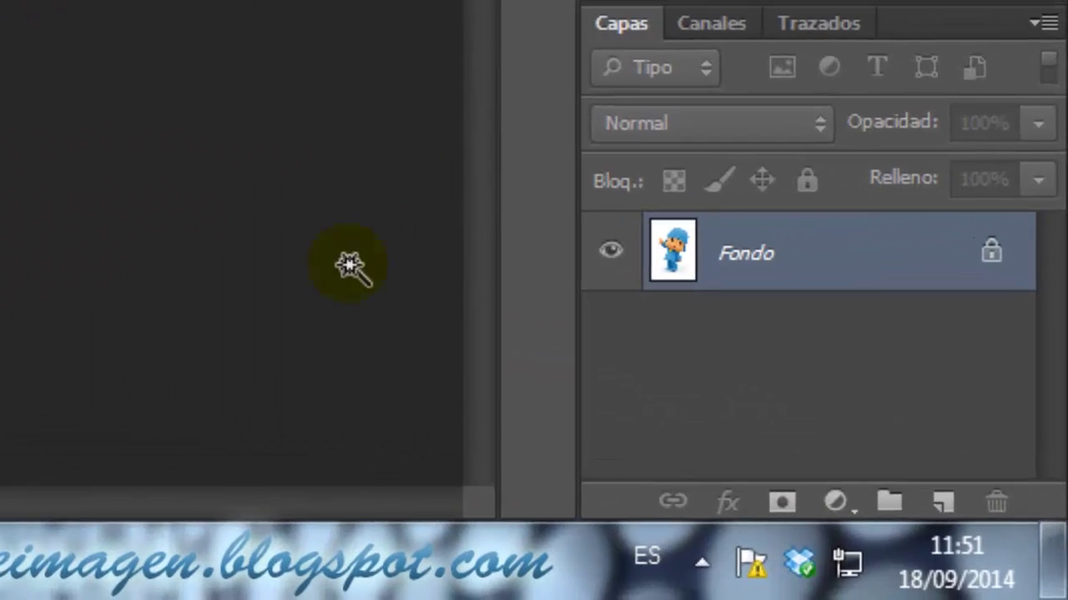
# Unlock the Fondo background layer by discarding its lock, and undo that unlocking
pyautogui.click(991, 251)
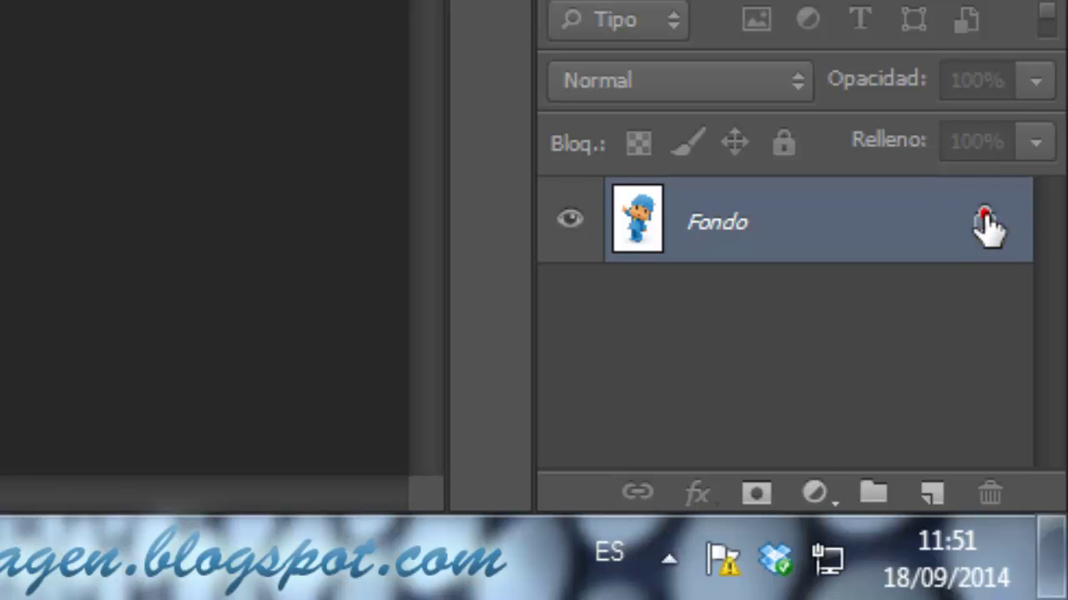
pyautogui.moveTo(985, 216); pyautogui.dragTo(991, 492)
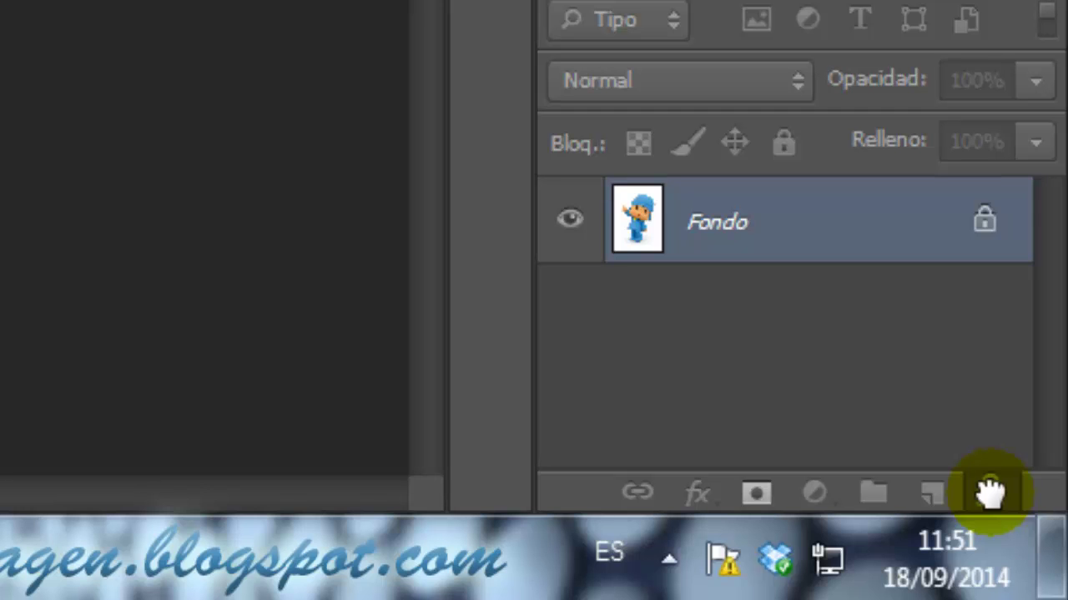
pyautogui.moveTo(991, 492)
pyautogui.mouseDown()
pyautogui.moveTo(1007, 493)
pyautogui.moveTo(989, 493)
pyautogui.mouseUp()
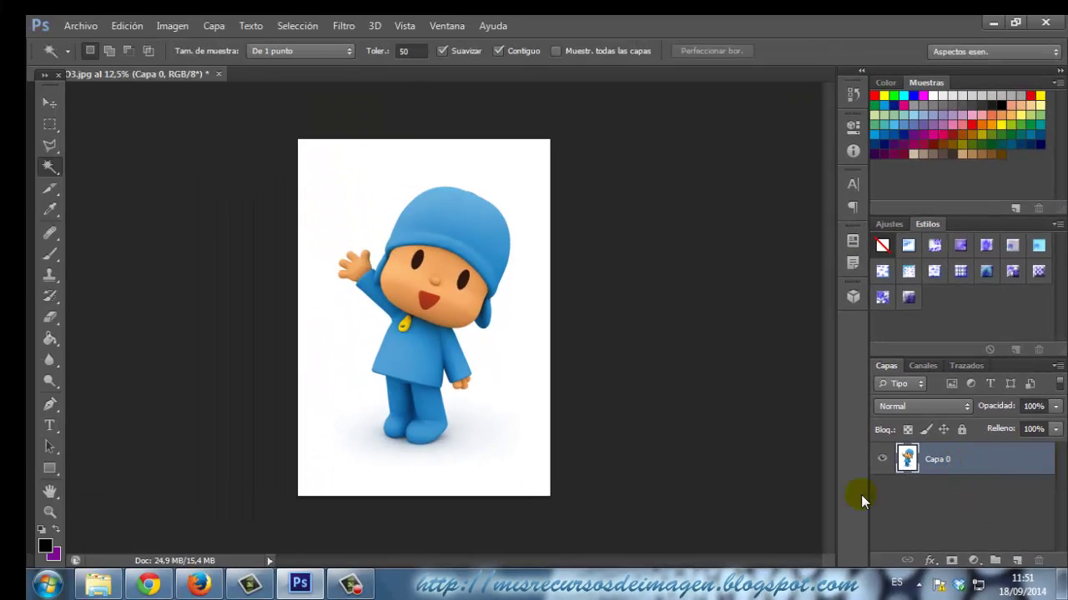
pyautogui.click(140, 26)
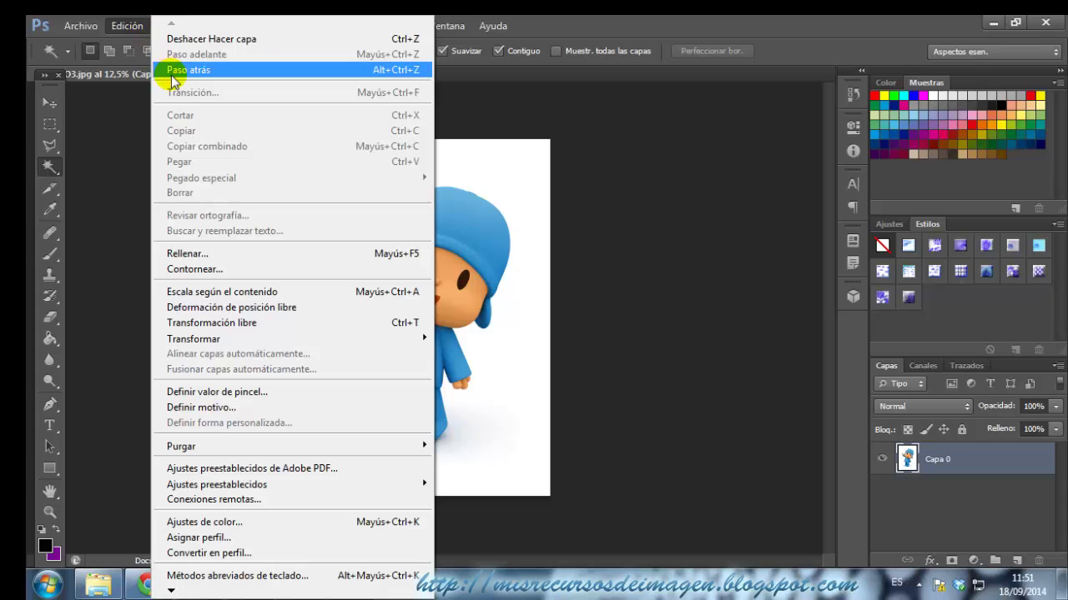
pyautogui.click(154, 71)
# Convert the Fondo background into a regular layer with the default settings and keep the Magic Wand as the active tool
pyautogui.doubleClick(967, 463)
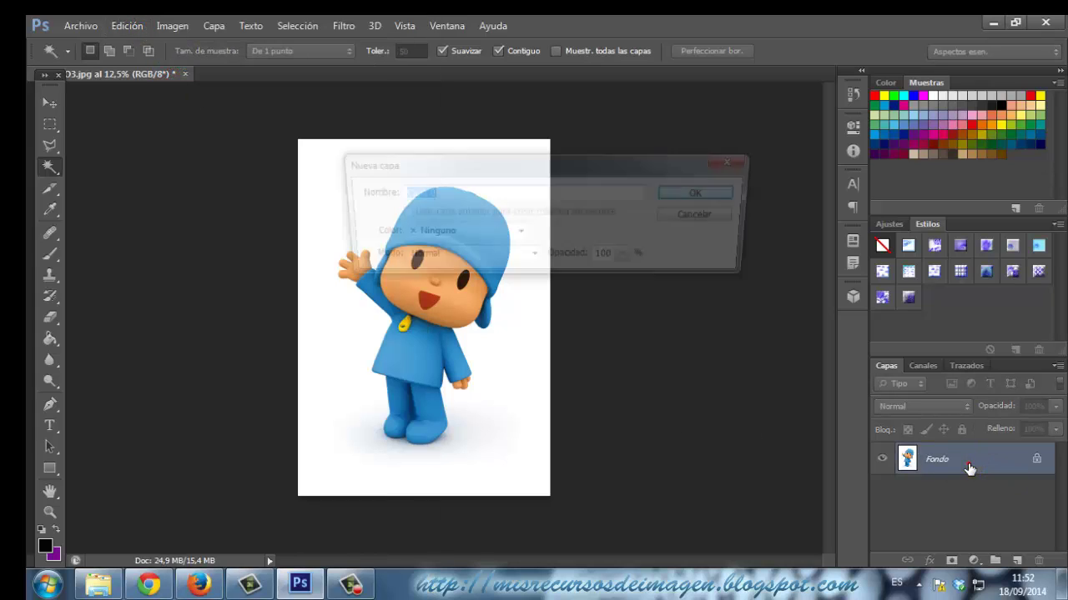
pyautogui.click(689, 196)
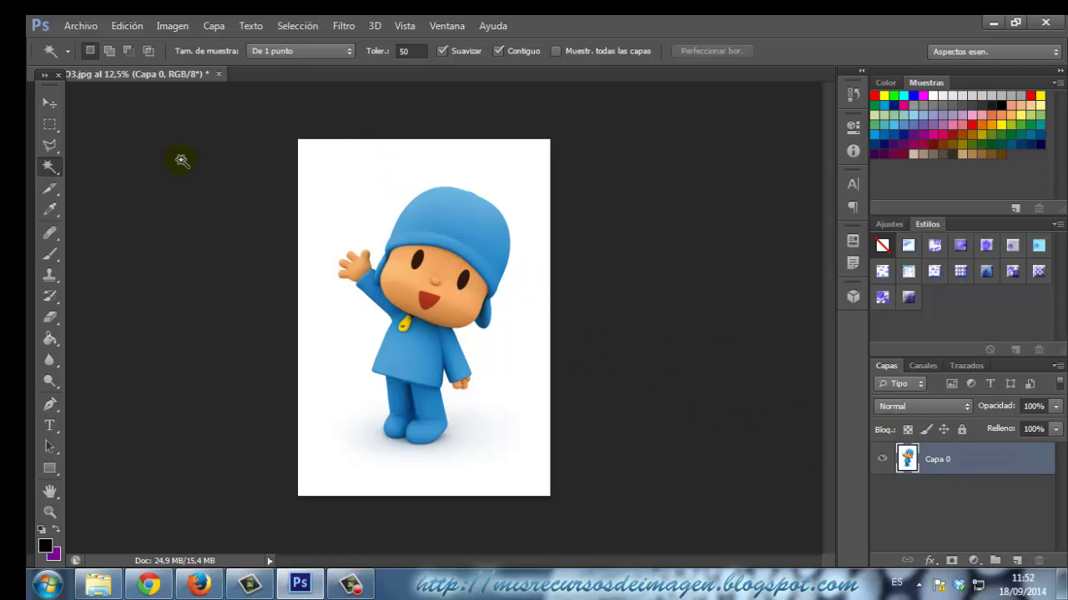
pyautogui.click(48, 170)
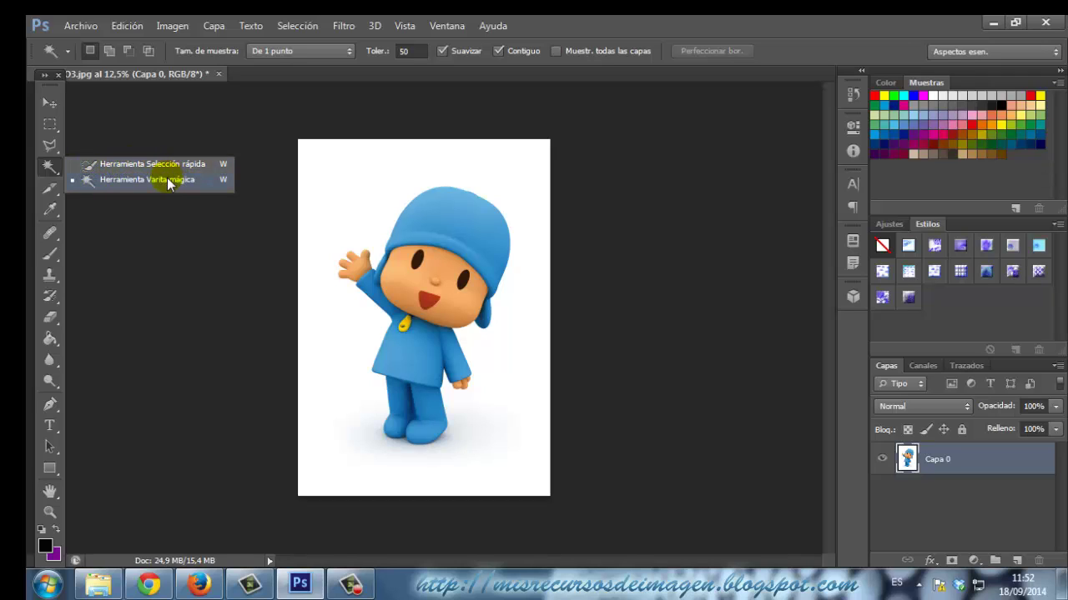
pyautogui.click(49, 169)
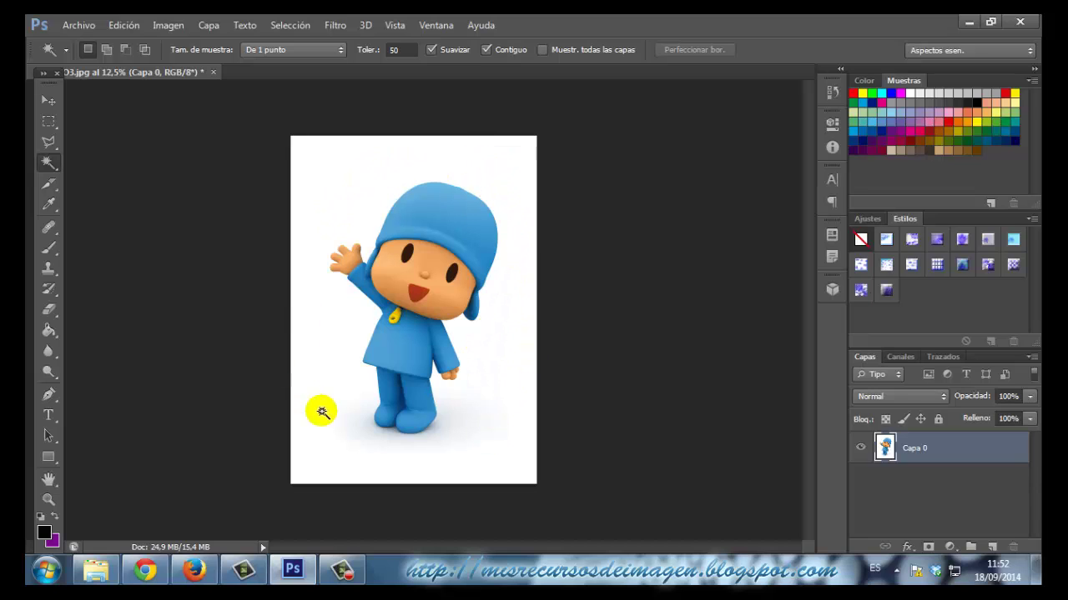
pyautogui.click(488, 226)
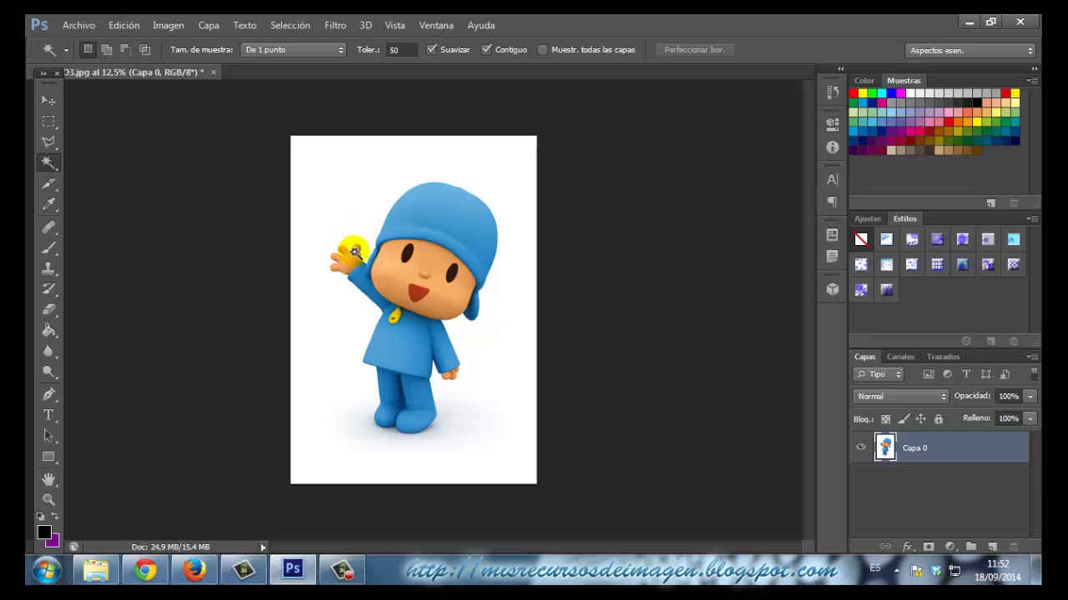
pyautogui.click(364, 255)
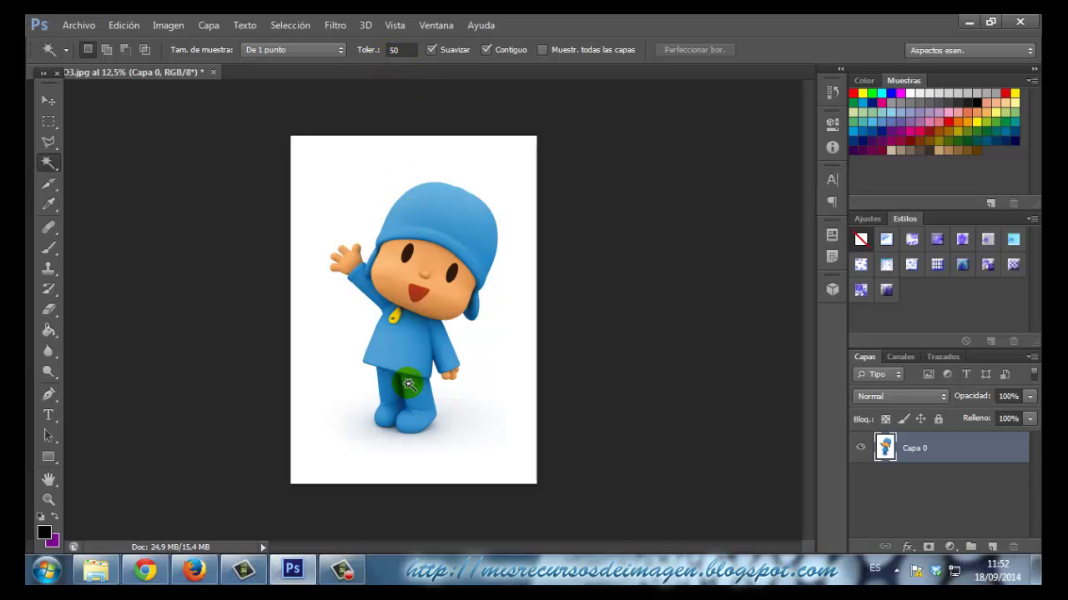
pyautogui.click(410, 194)
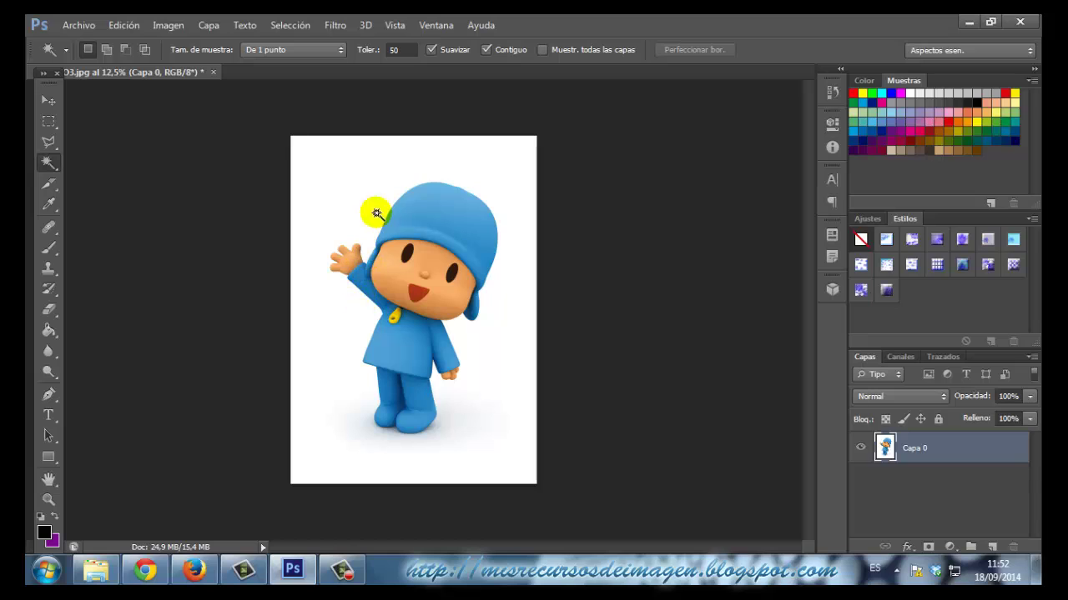
pyautogui.click(443, 342)
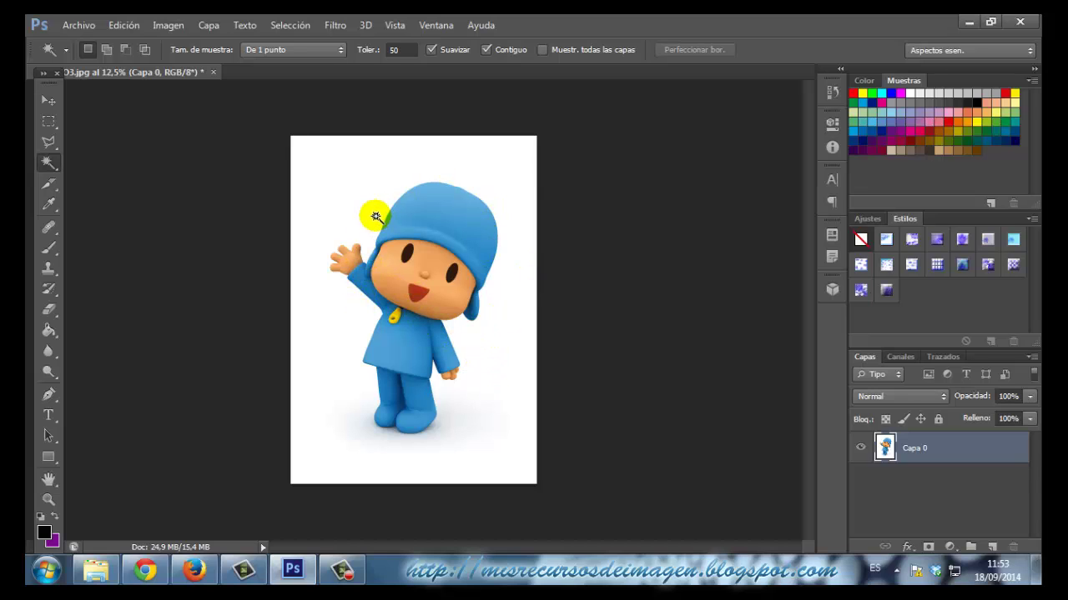
pyautogui.click(483, 207)
pyautogui.click(415, 344)
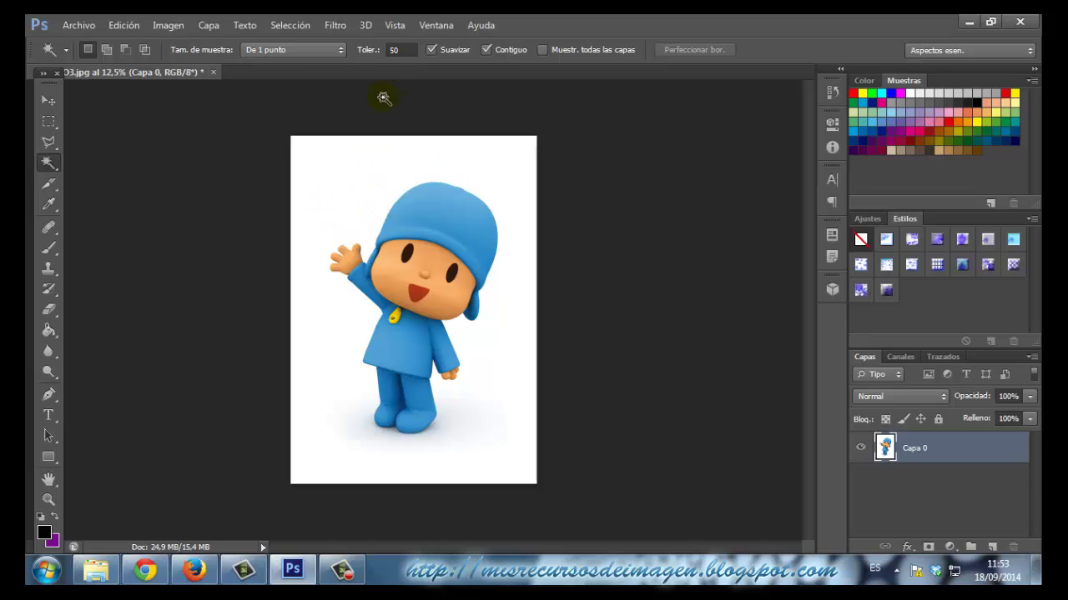
# Select the white background around the character on Capa 0 with the Magic Wand
pyautogui.click(338, 201)
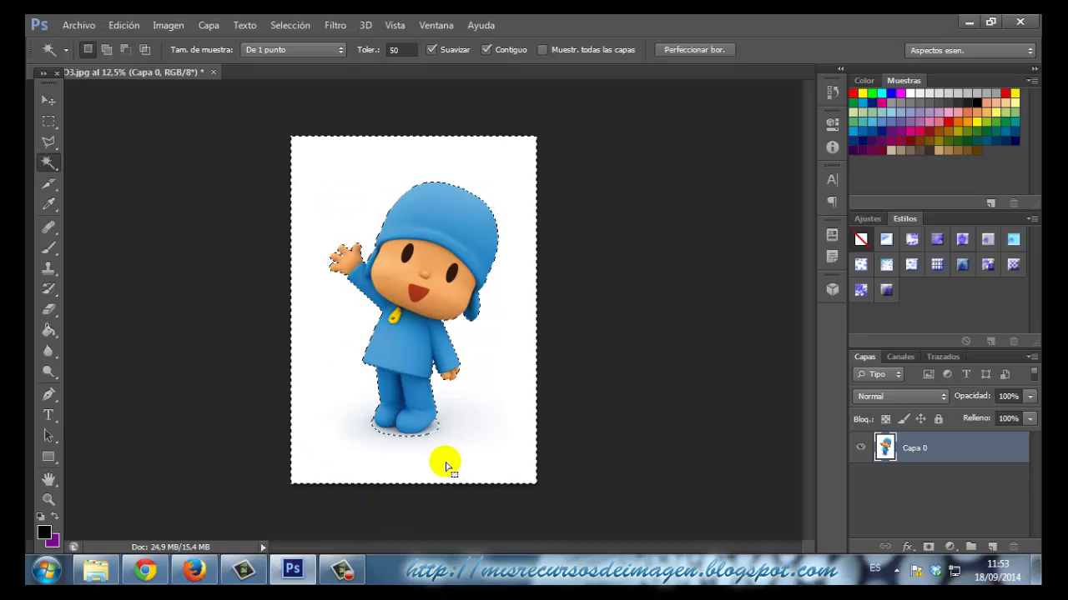
pyautogui.hotkey('ctrl', 'd')
pyautogui.hotkey('ctrl', '+')
pyautogui.hotkey('ctrl', '+')
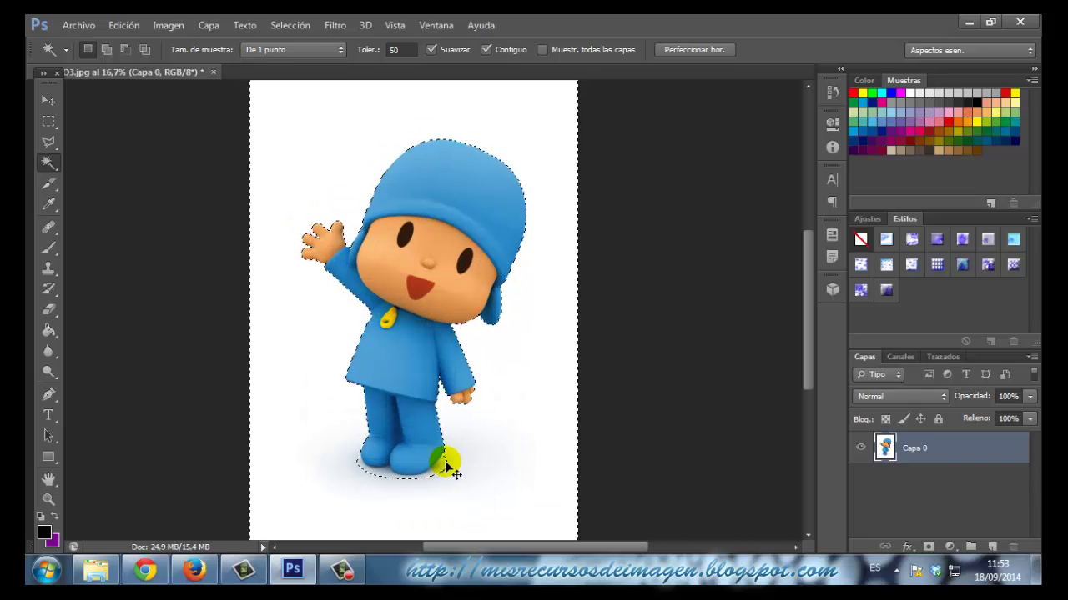
pyautogui.hotkey('ctrl', '+')
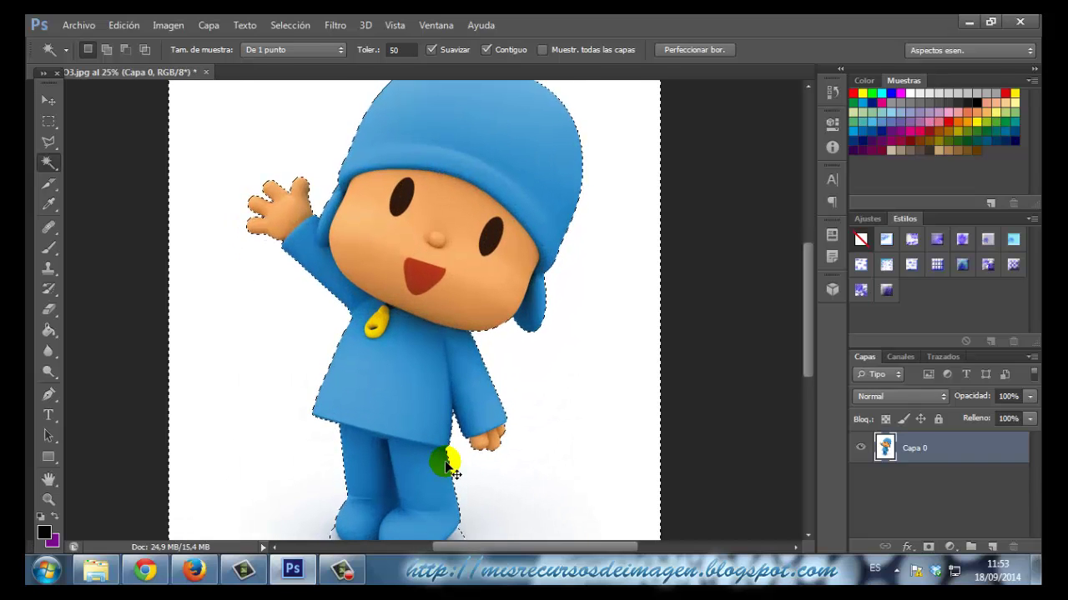
pyautogui.hotkey('ctrl', '+')
pyautogui.click(446, 467)
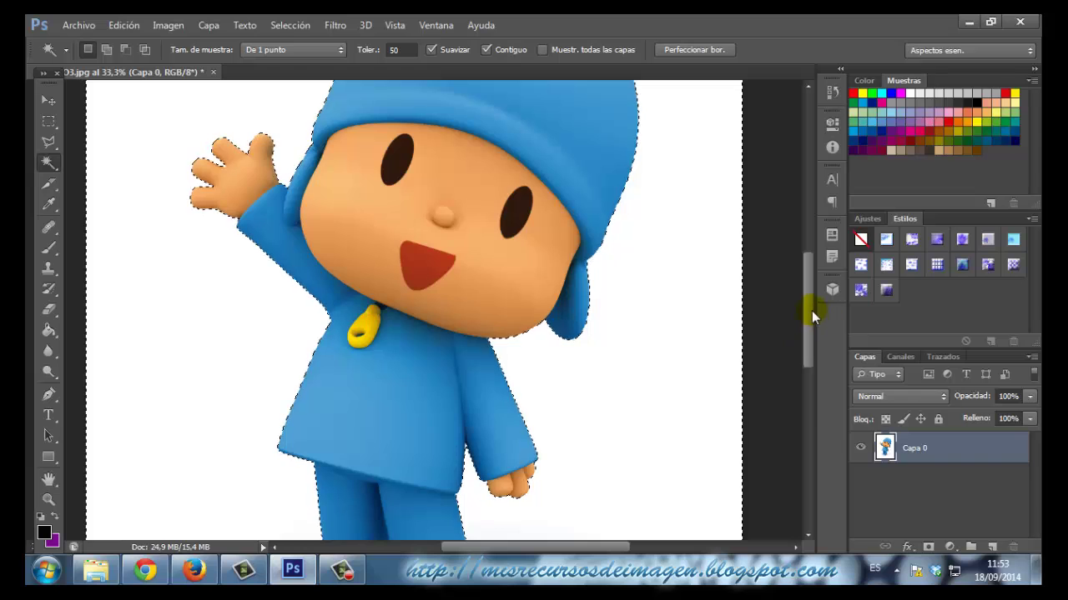
# Add the leftover shadow areas around the character's feet to the background selection with the Magic Wand
pyautogui.moveTo(808, 310); pyautogui.dragTo(810, 375)
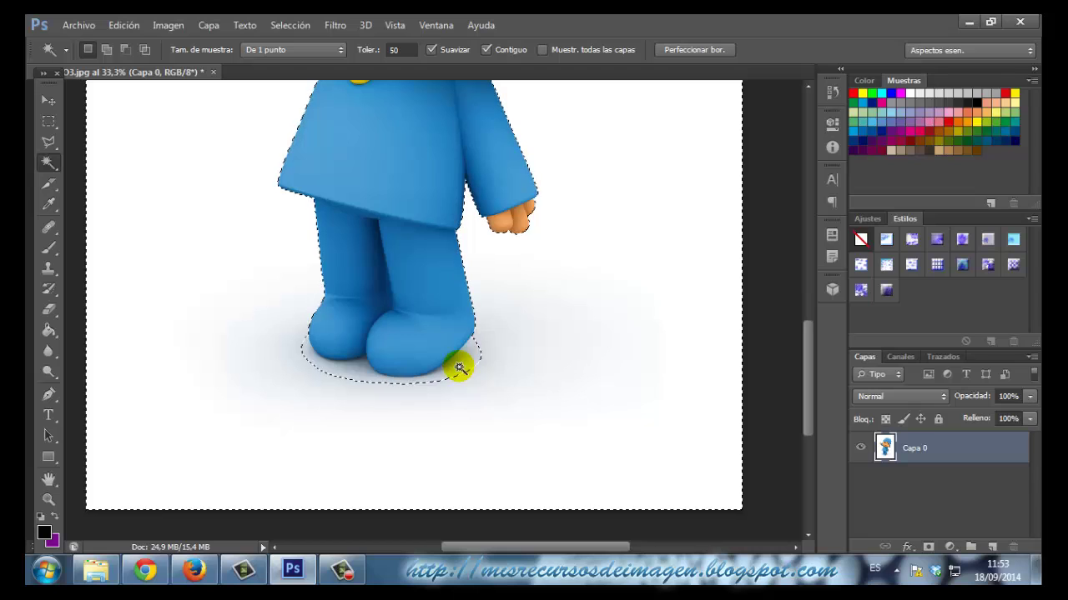
pyautogui.press('shift')
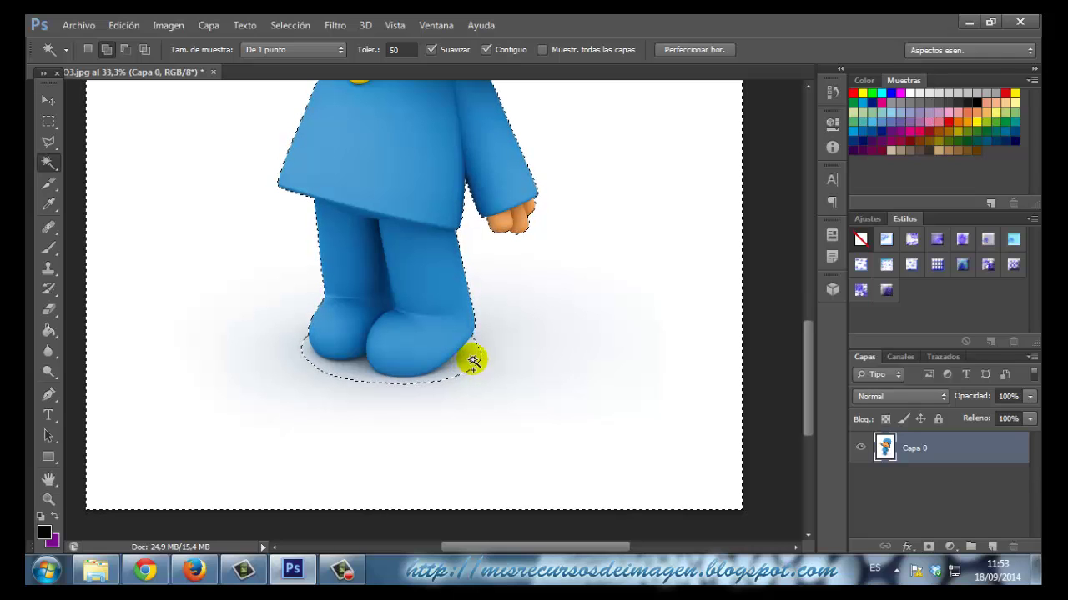
pyautogui.keyDown('alt'); pyautogui.click(472, 361); pyautogui.keyUp('alt')
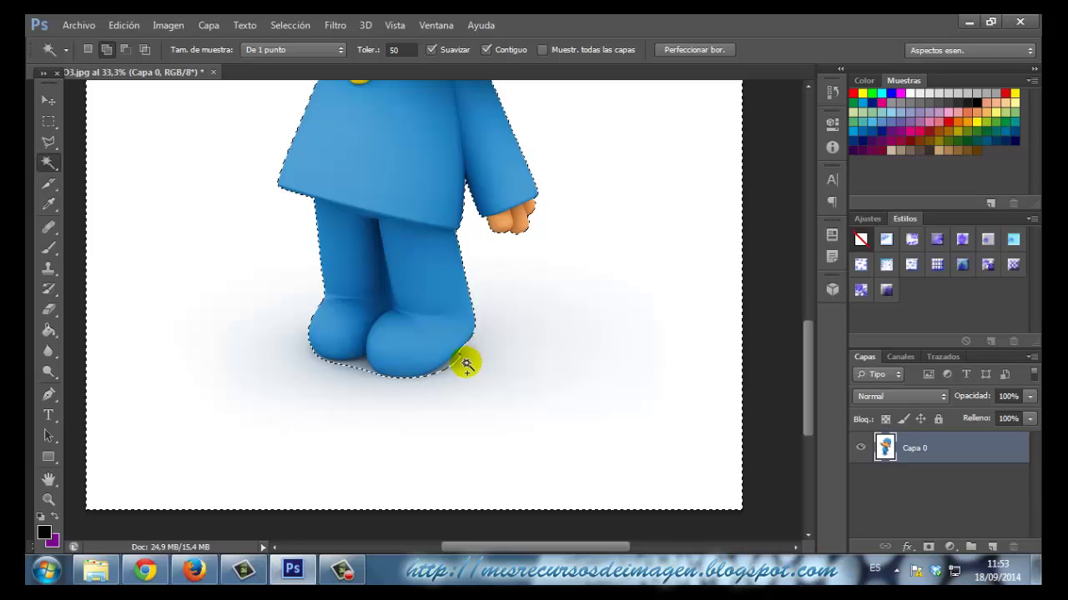
pyautogui.click(455, 360)
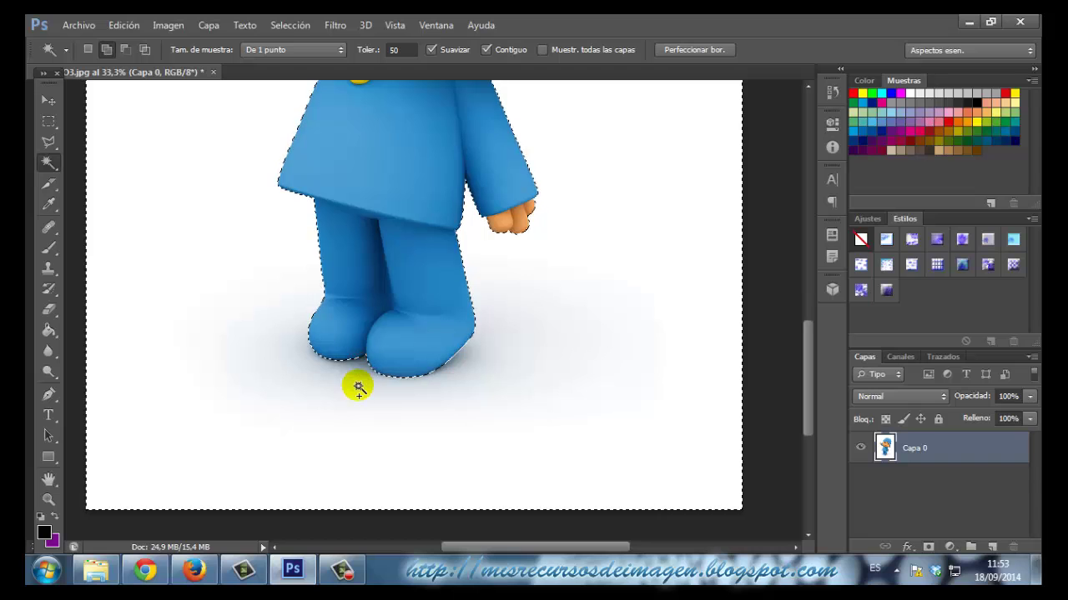
pyautogui.scroll(4, 575, 447)
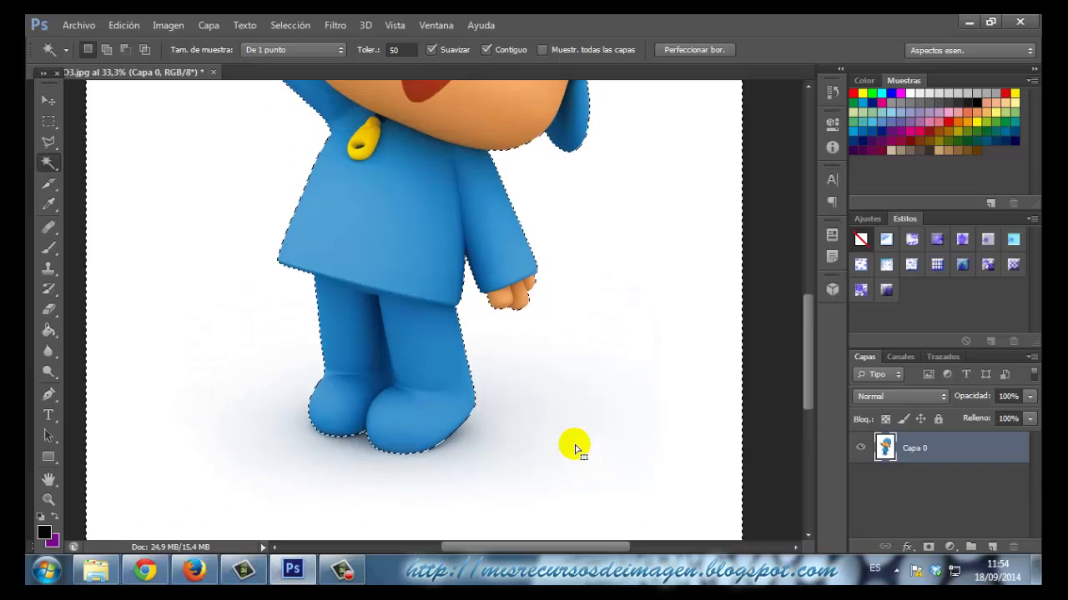
# Delete the selected white background from Capa 0 so only the character remains on transparency
pyautogui.moveTo(802, 325); pyautogui.dragTo(811, 347)
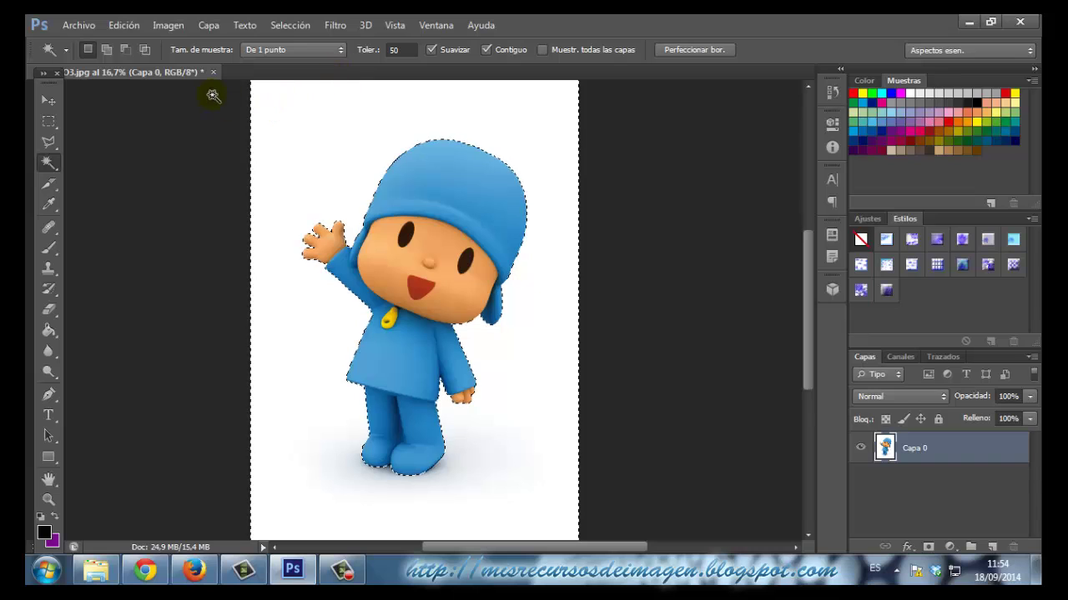
pyautogui.click(368, 255)
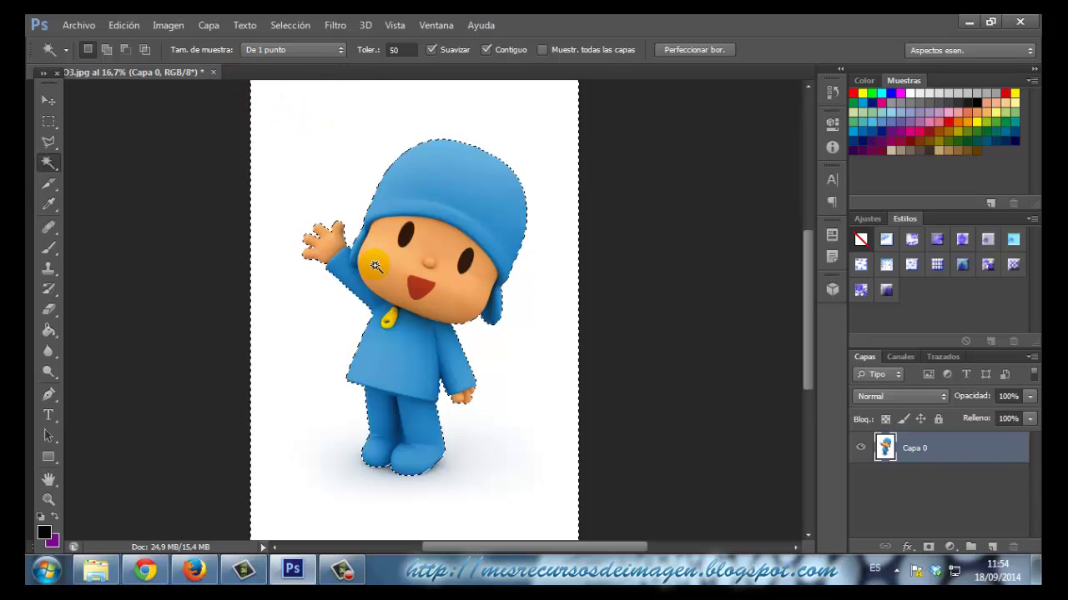
pyautogui.click(123, 25)
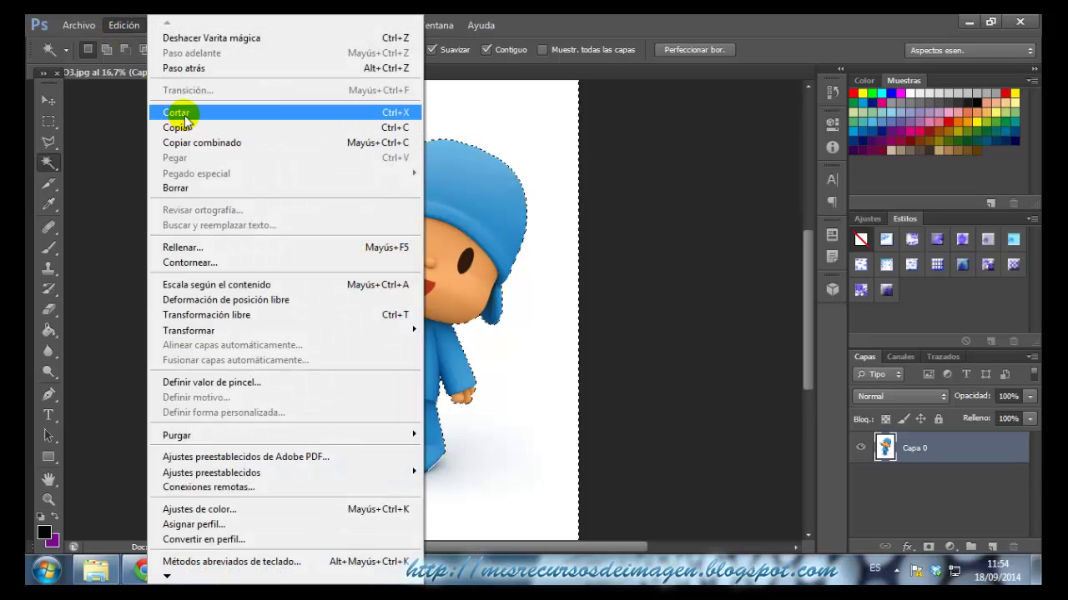
pyautogui.click(131, 27)
pyautogui.press('Delete')
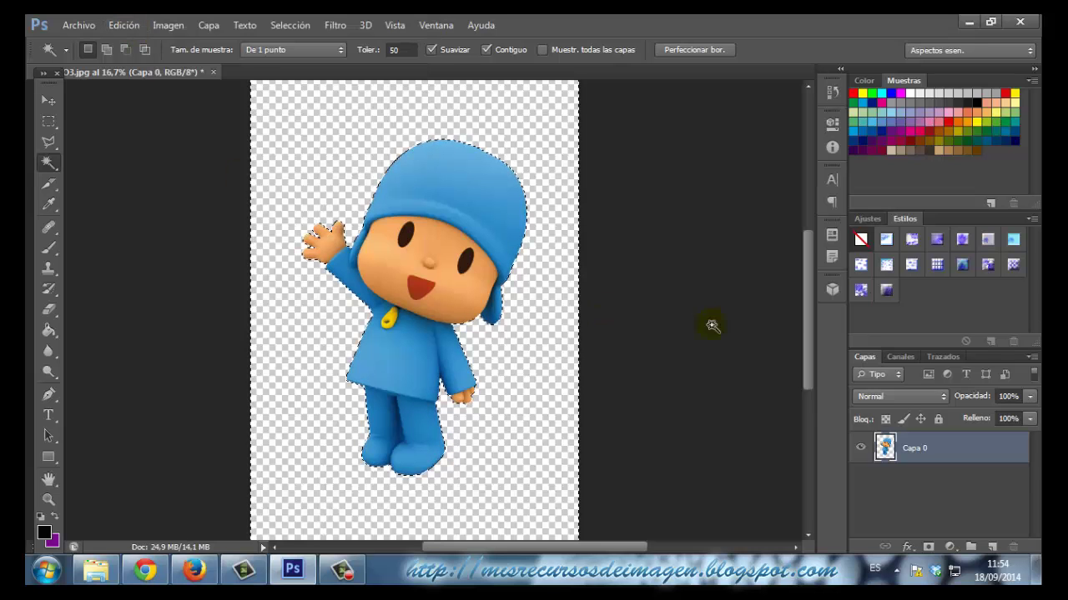
# Invert the selection so that it covers the character instead of the empty background
pyautogui.moveTo(795, 306)
pyautogui.mouseDown()
pyautogui.moveTo(804, 271)
pyautogui.moveTo(799, 333)
pyautogui.moveTo(803, 297)
pyautogui.moveTo(803, 327)
pyautogui.moveTo(804, 300)
pyautogui.moveTo(804, 317)
pyautogui.mouseUp()
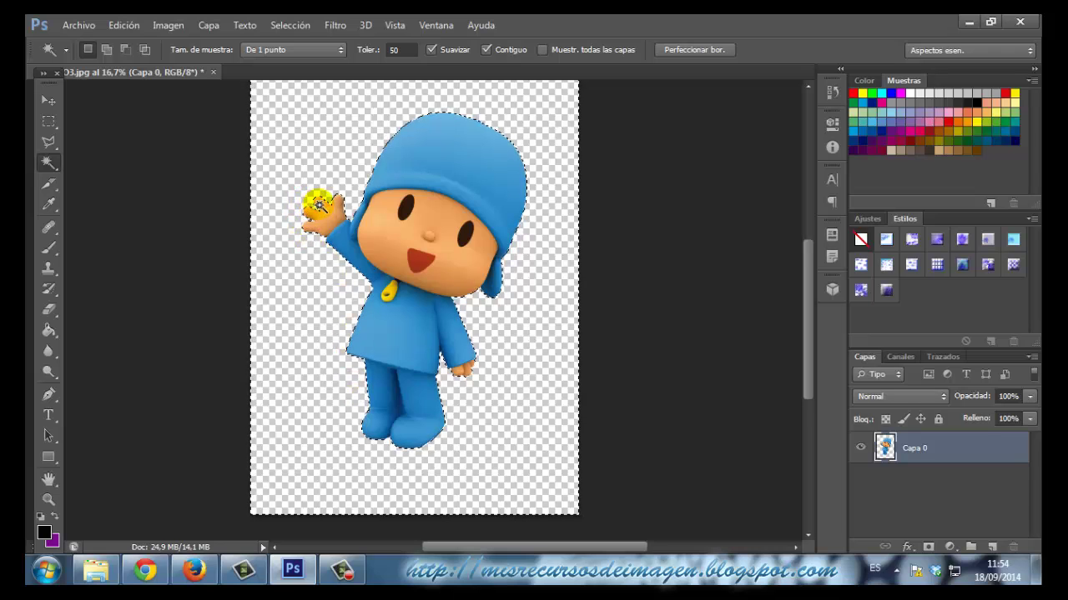
pyautogui.click(426, 117)
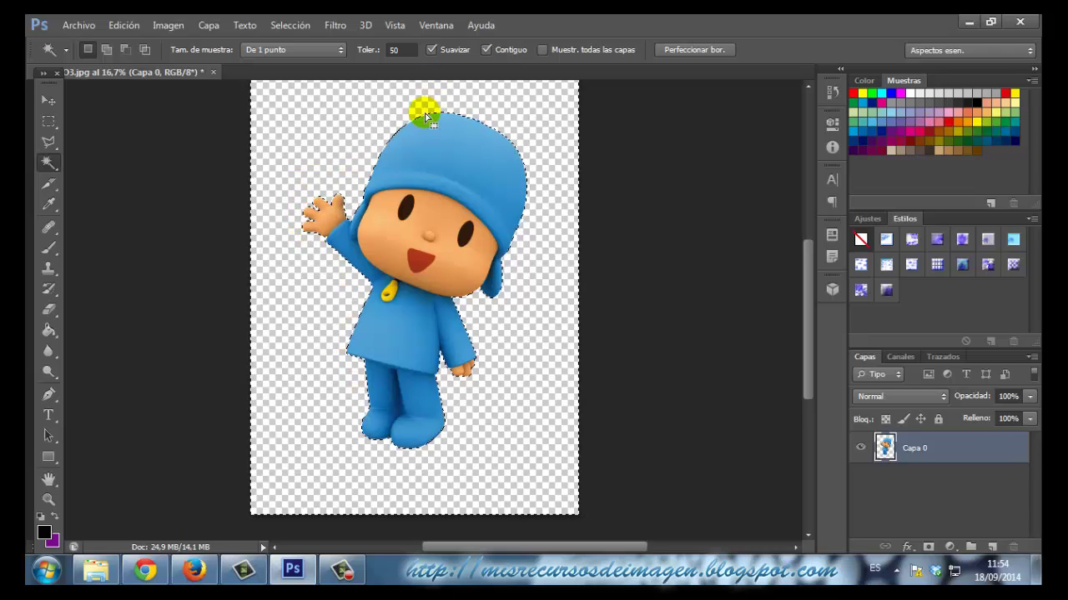
pyautogui.click(526, 182)
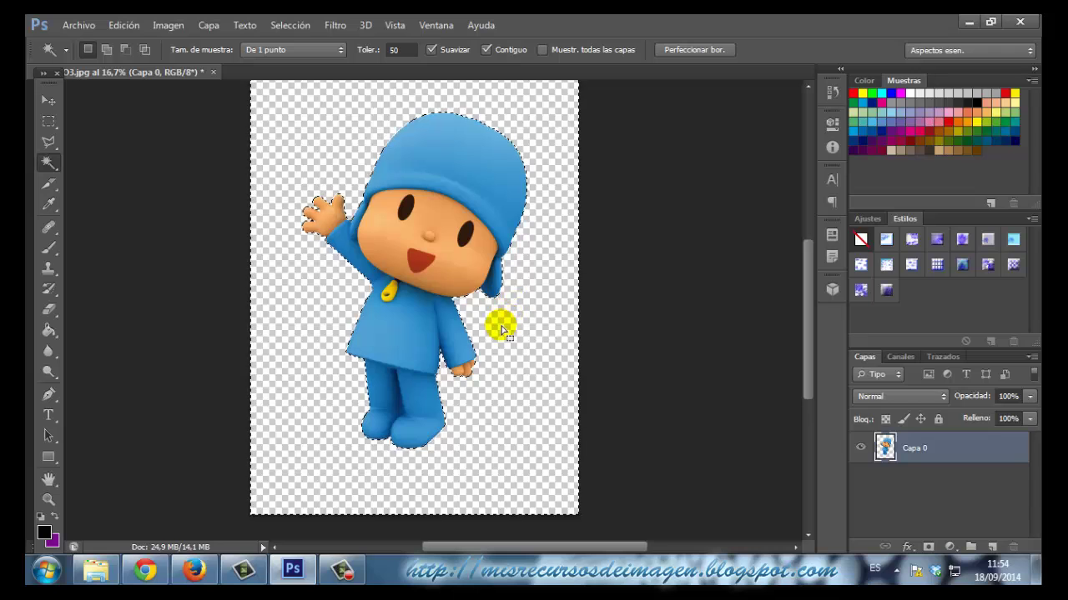
pyautogui.click(504, 284)
pyautogui.click(288, 25)
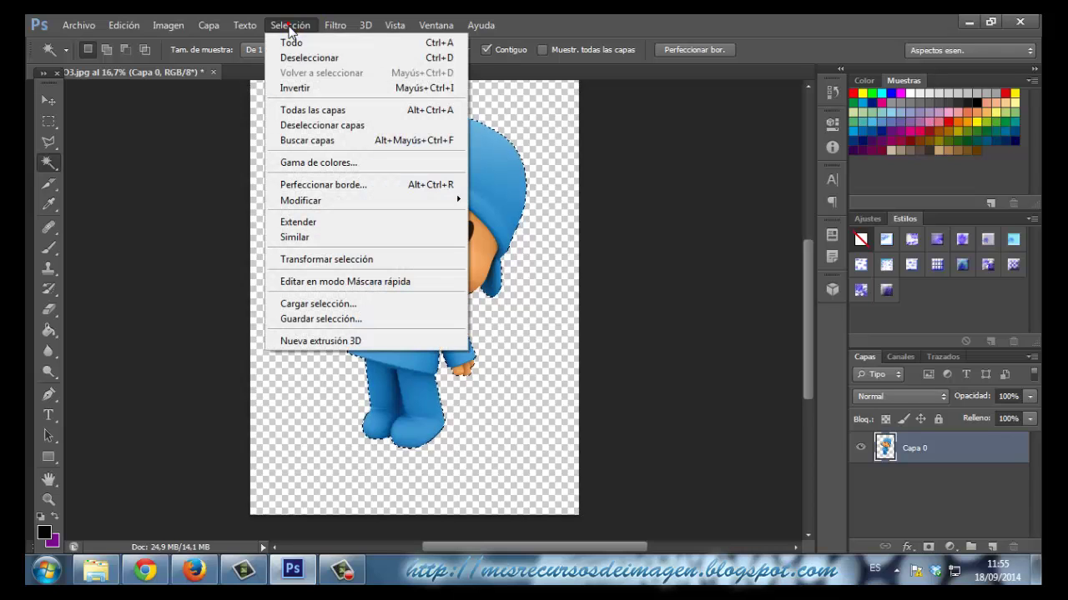
pyautogui.click(298, 32)
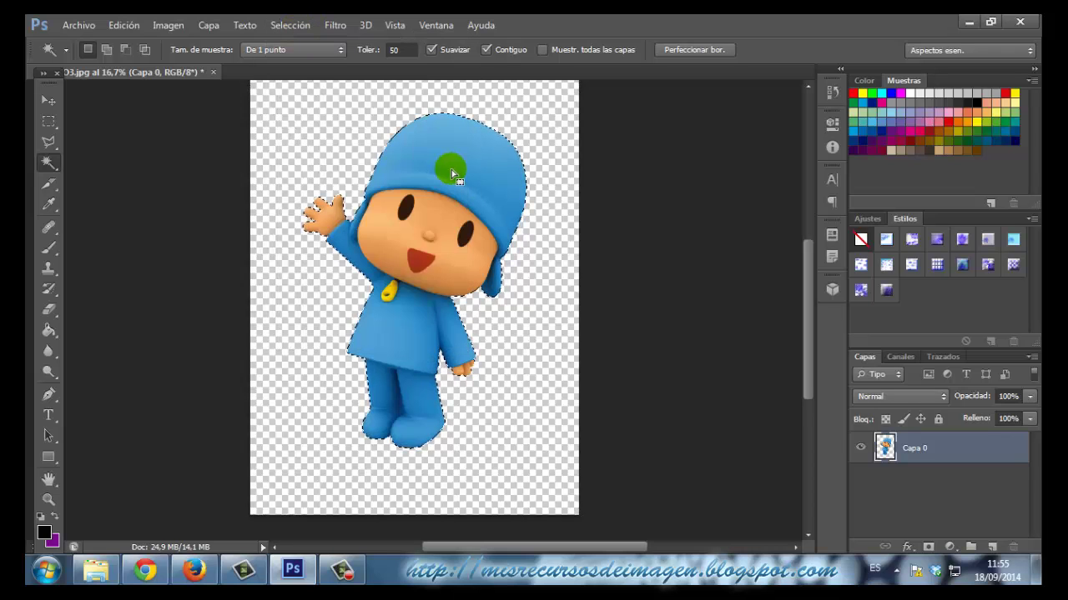
pyautogui.click(703, 50)
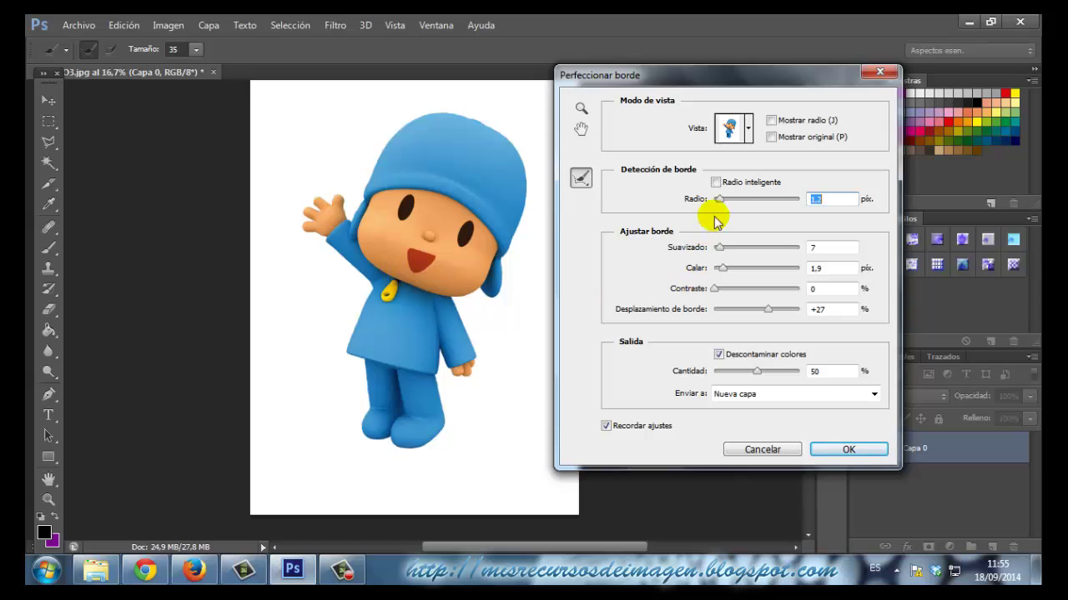
pyautogui.moveTo(381, 329); pyautogui.dragTo(375, 357)
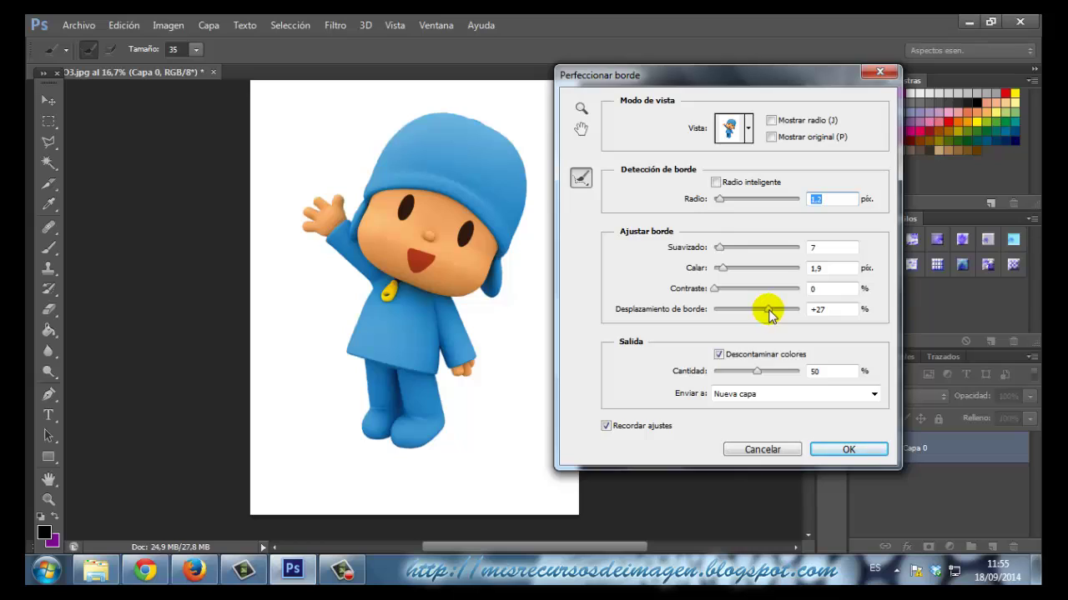
pyautogui.moveTo(769, 313); pyautogui.dragTo(753, 316)
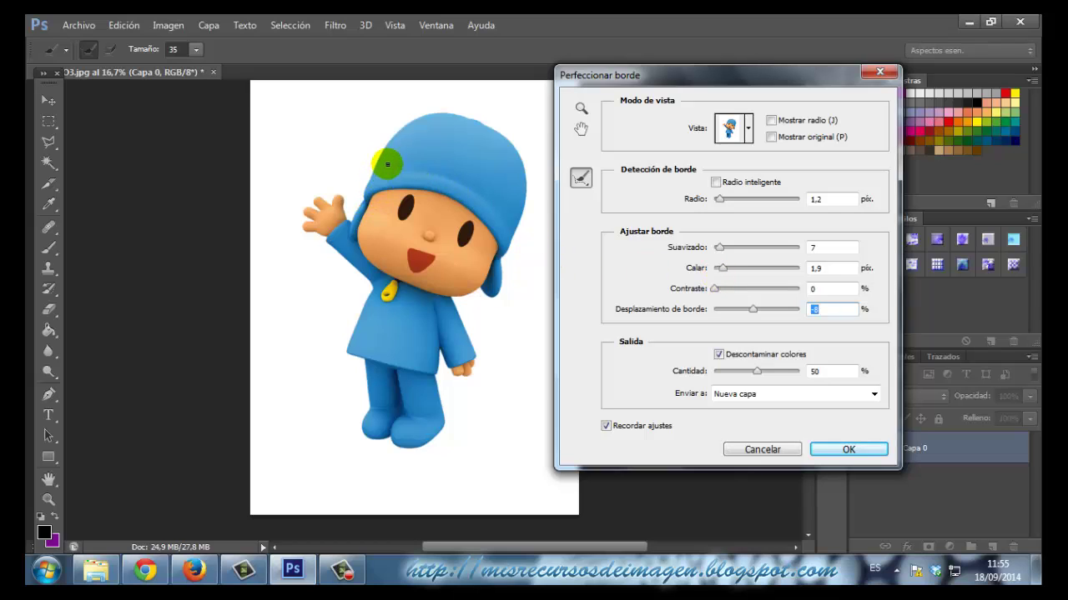
pyautogui.moveTo(387, 164)
pyautogui.mouseDown()
pyautogui.moveTo(440, 124)
pyautogui.moveTo(438, 109)
pyautogui.moveTo(420, 110)
pyautogui.moveTo(389, 144)
pyautogui.moveTo(348, 241)
pyautogui.moveTo(389, 142)
pyautogui.moveTo(436, 111)
pyautogui.moveTo(493, 131)
pyautogui.moveTo(517, 167)
pyautogui.moveTo(514, 228)
pyautogui.moveTo(538, 222)
pyautogui.mouseUp()
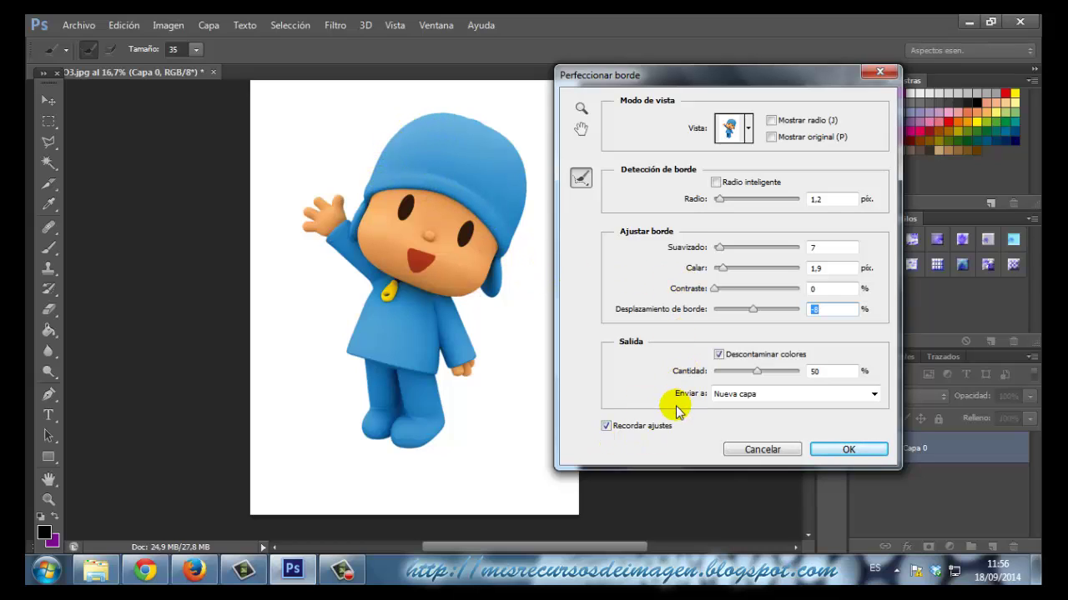
pyautogui.click(762, 449)
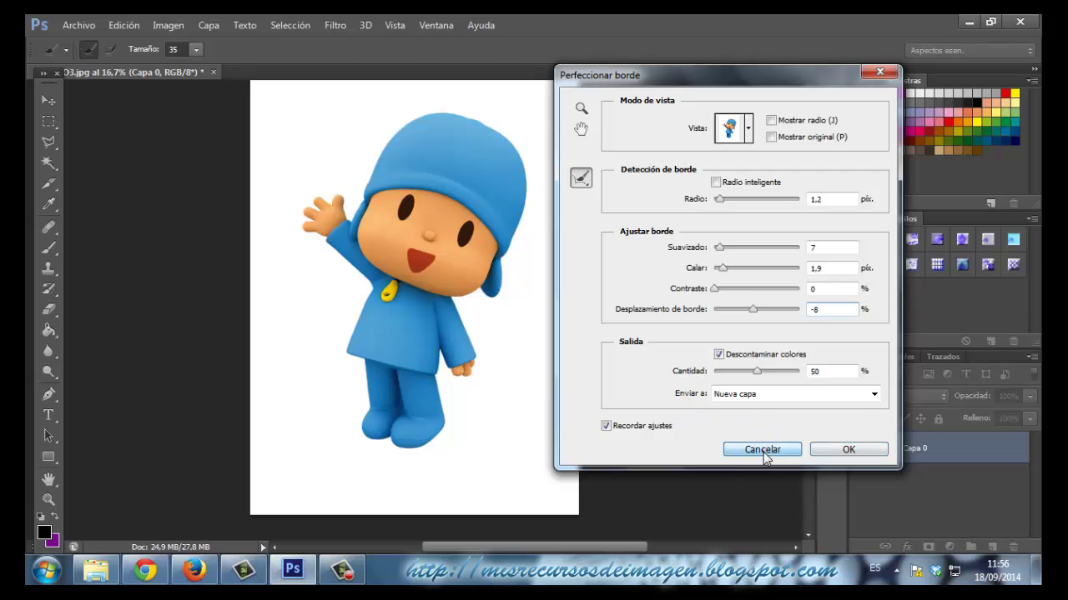
# Start refining the edge of the character selection and set the edge detection radius to 2,8 px
pyautogui.hotkey('ctrl', '+')
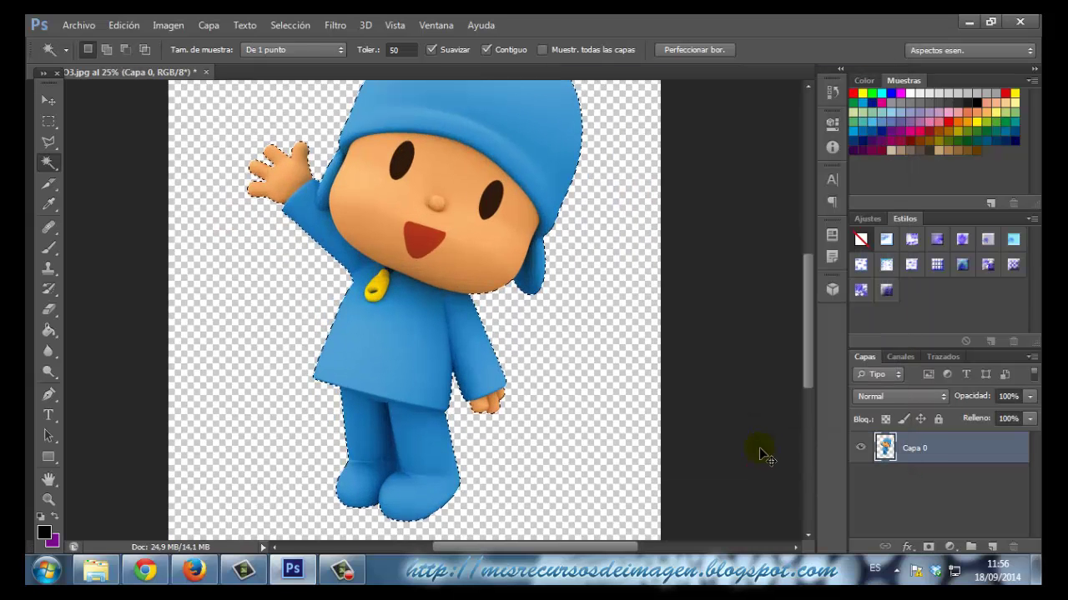
pyautogui.hotkey('ctrl', '+')
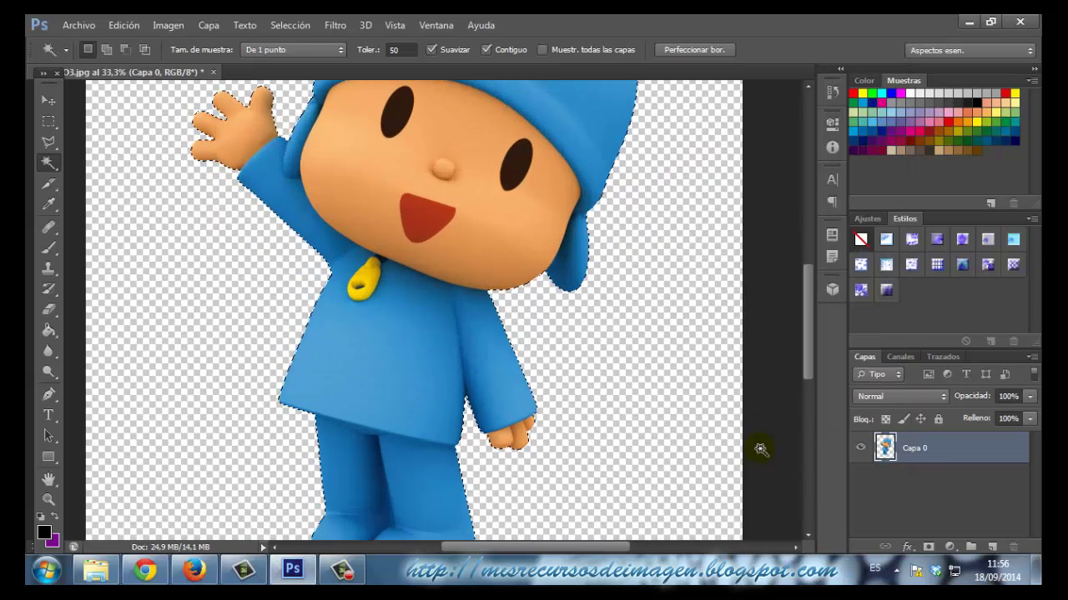
pyautogui.click(697, 51)
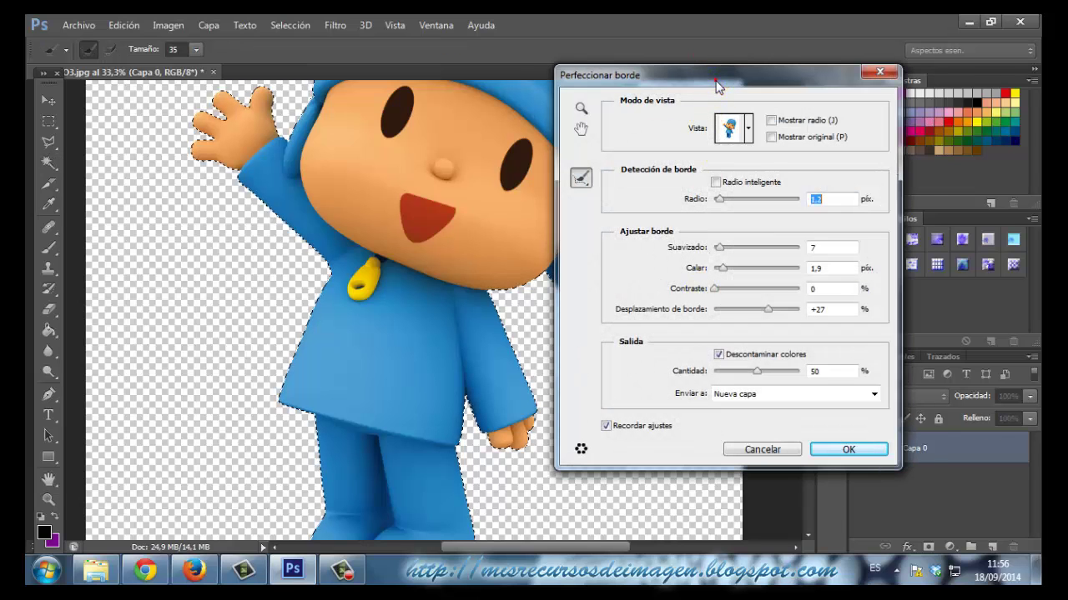
pyautogui.moveTo(715, 83); pyautogui.dragTo(739, 85)
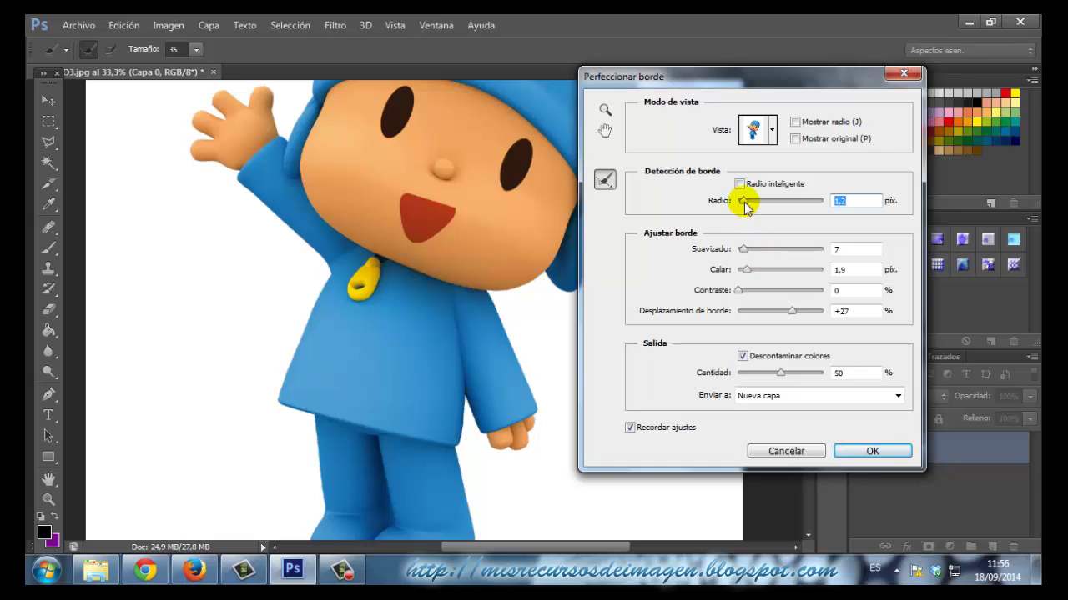
pyautogui.moveTo(743, 201); pyautogui.dragTo(795, 201)
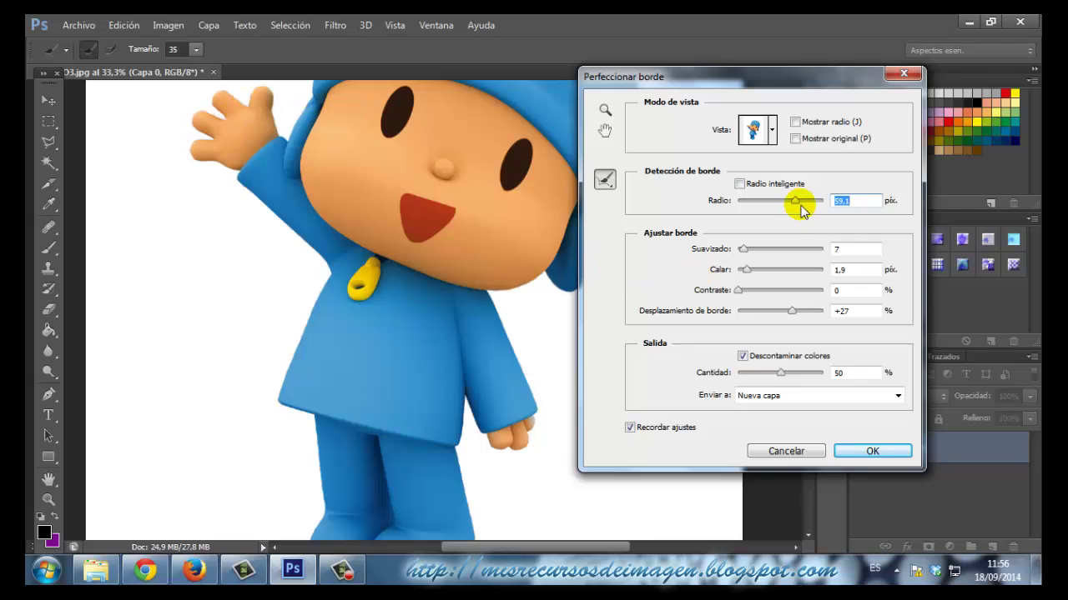
pyautogui.moveTo(796, 207); pyautogui.dragTo(765, 208)
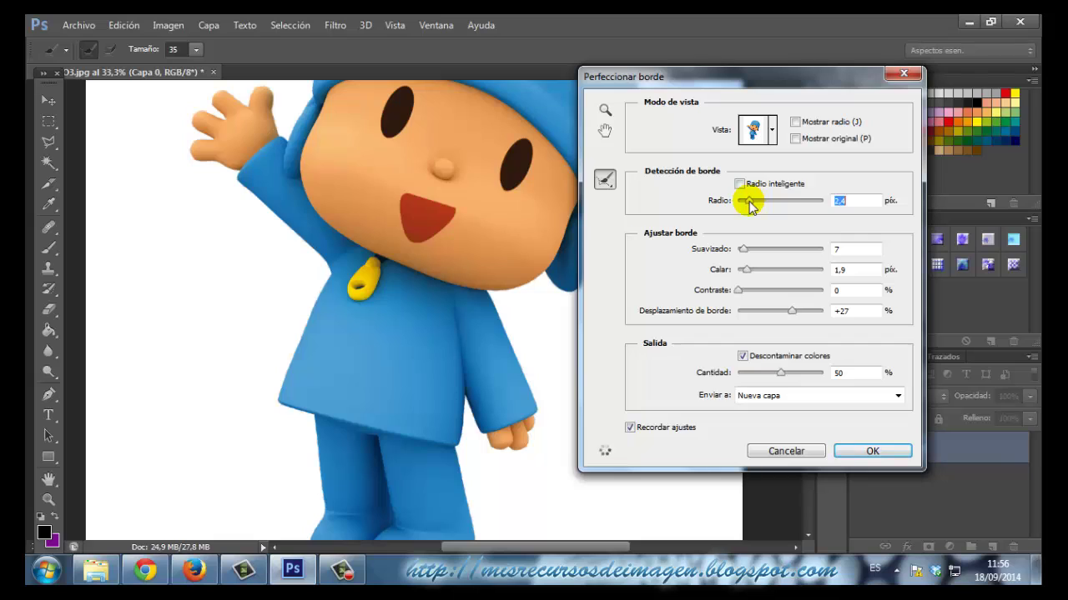
pyautogui.moveTo(753, 207); pyautogui.dragTo(751, 202)
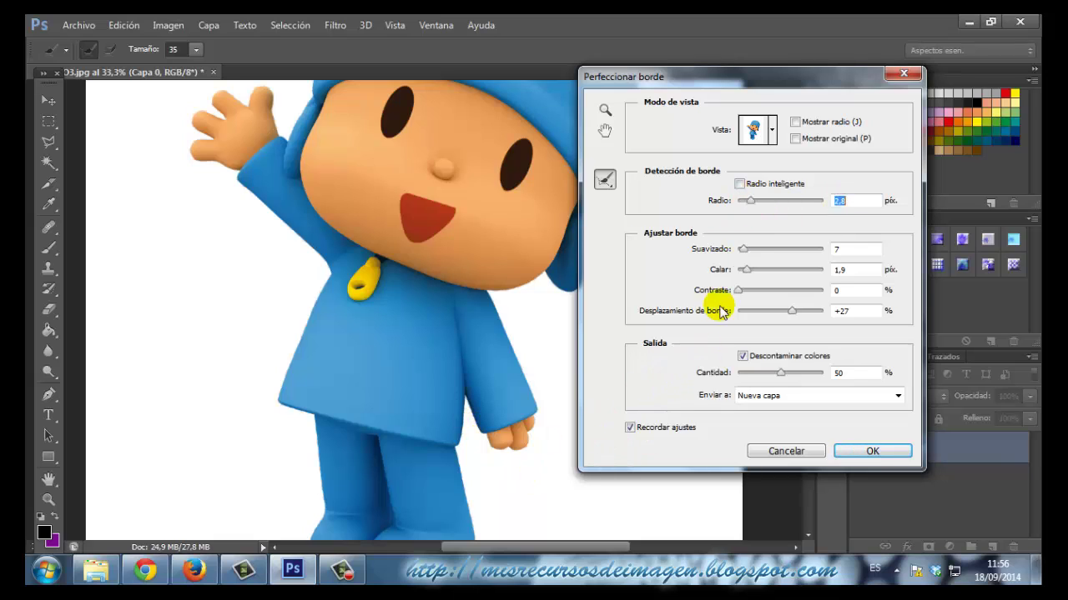
# Set the edge smoothing (Suavizado) to 14 and the feathering (Calar) to 2,1 px
pyautogui.moveTo(743, 253); pyautogui.dragTo(798, 256)
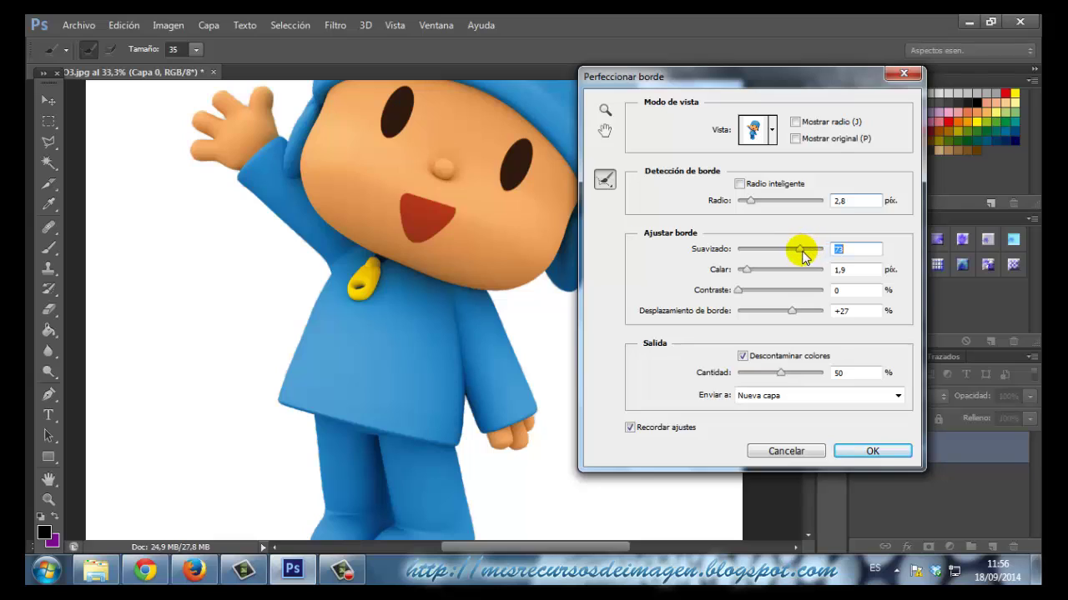
pyautogui.moveTo(802, 256); pyautogui.dragTo(755, 257)
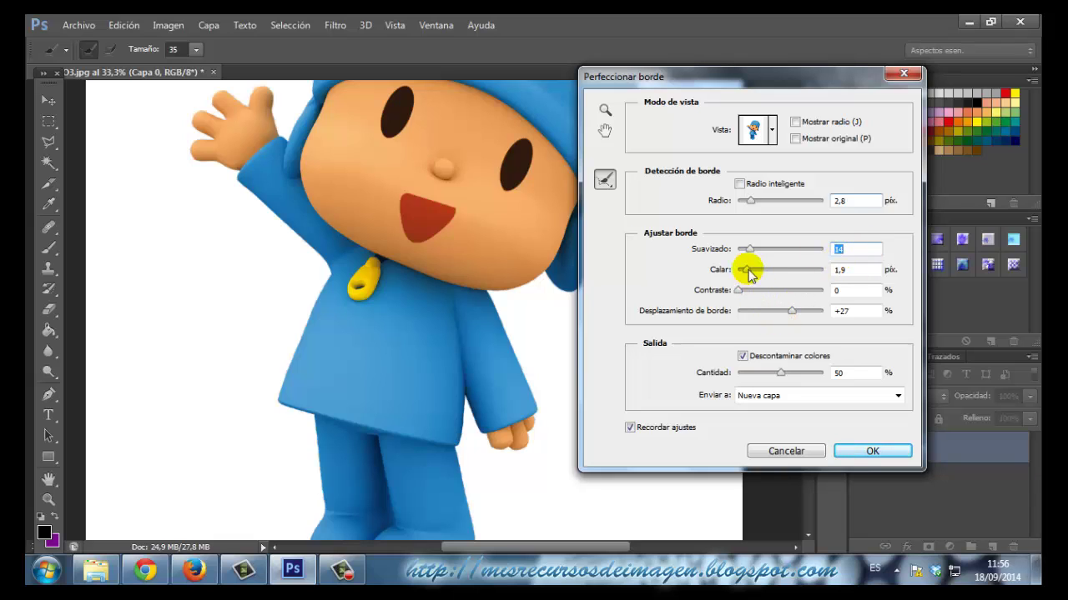
pyautogui.moveTo(777, 271); pyautogui.dragTo(807, 270)
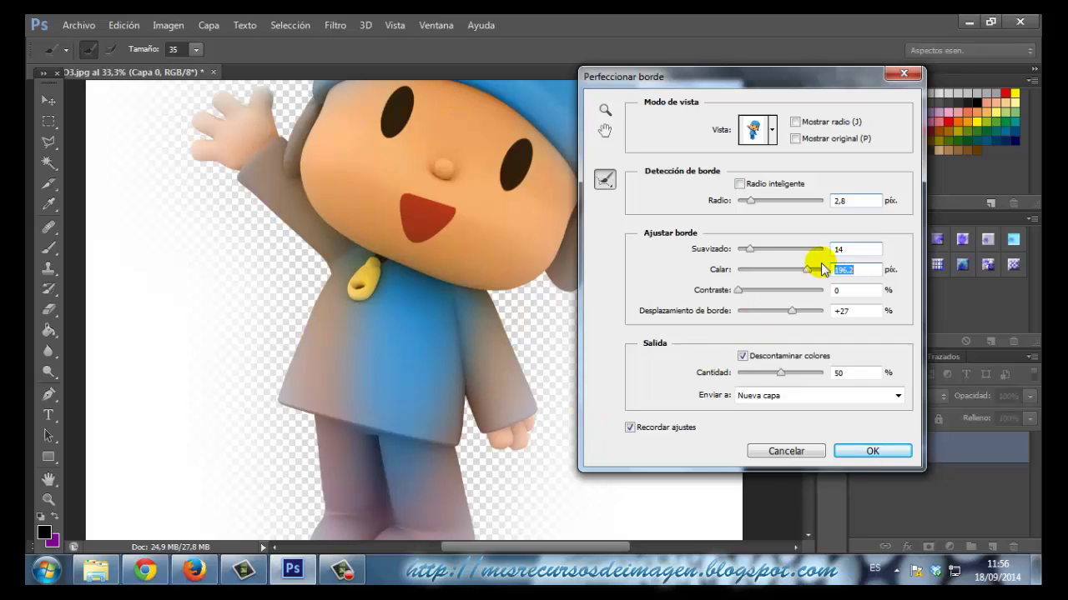
pyautogui.moveTo(809, 271); pyautogui.dragTo(750, 279)
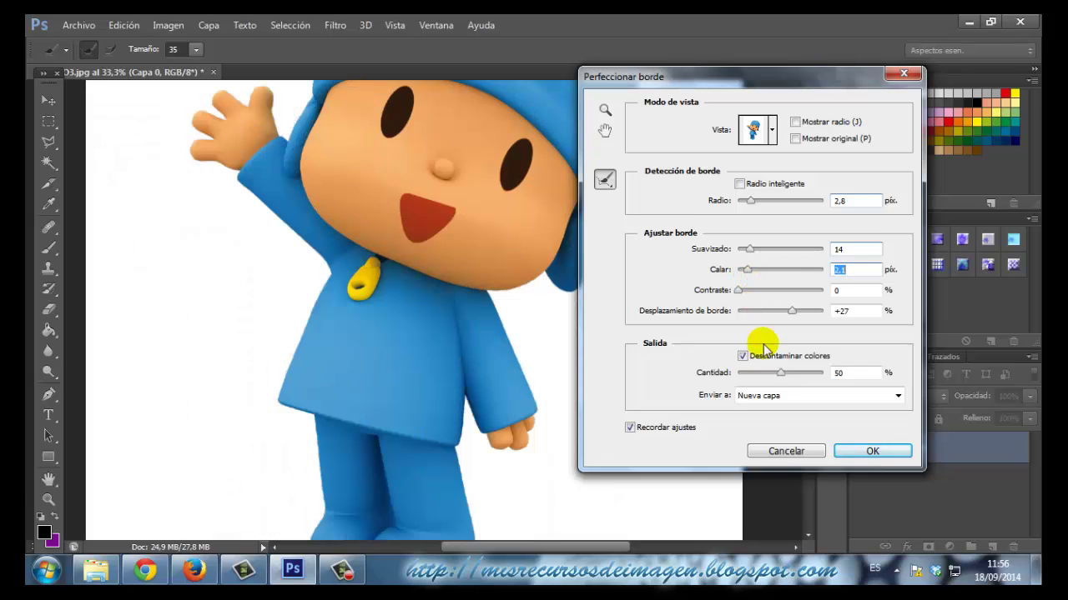
# Shift the edge by -16 % and output the refined character selection to a new layer (Nueva capa)
pyautogui.moveTo(789, 310); pyautogui.dragTo(775, 317)
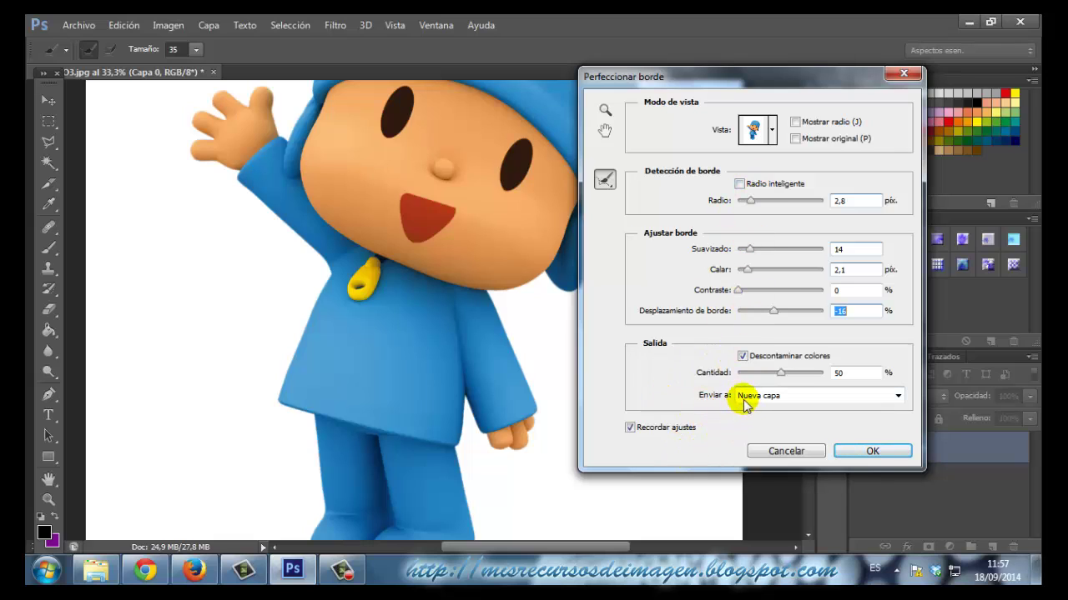
pyautogui.click(898, 397)
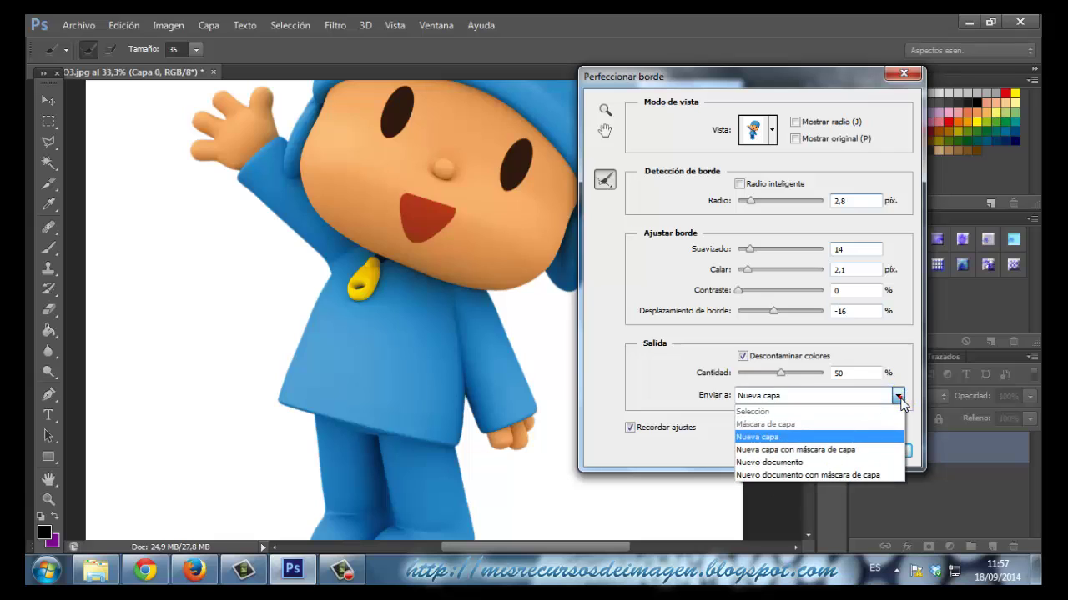
pyautogui.click(807, 439)
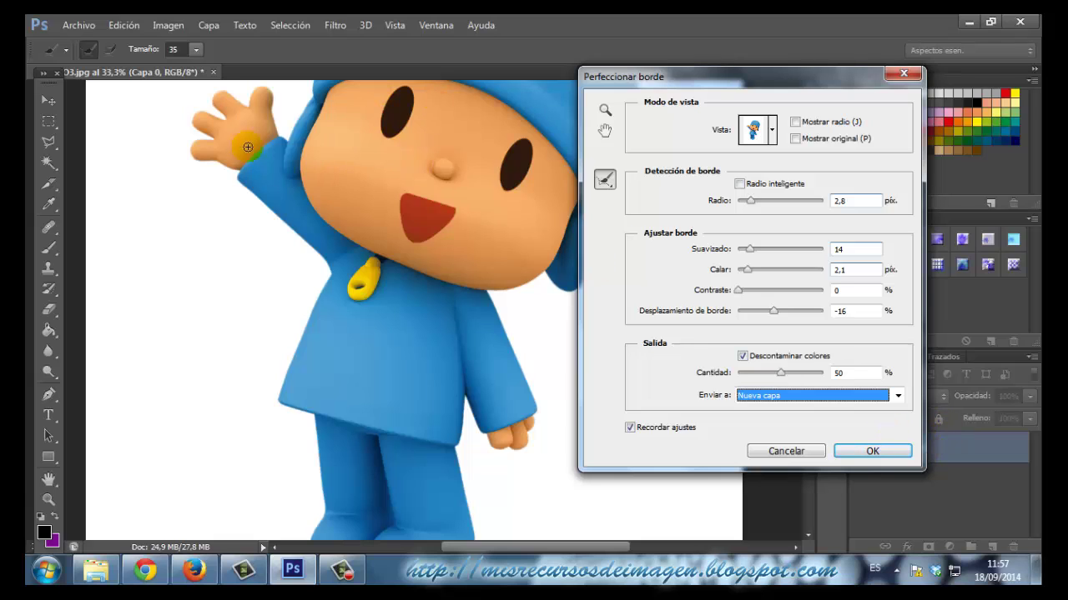
pyautogui.click(271, 190)
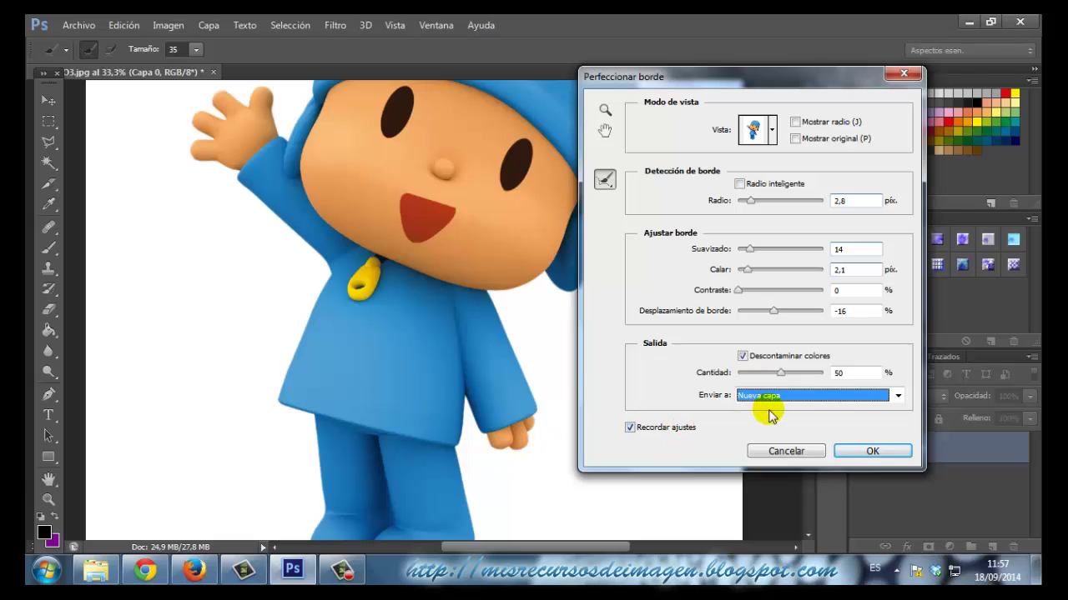
pyautogui.click(870, 453)
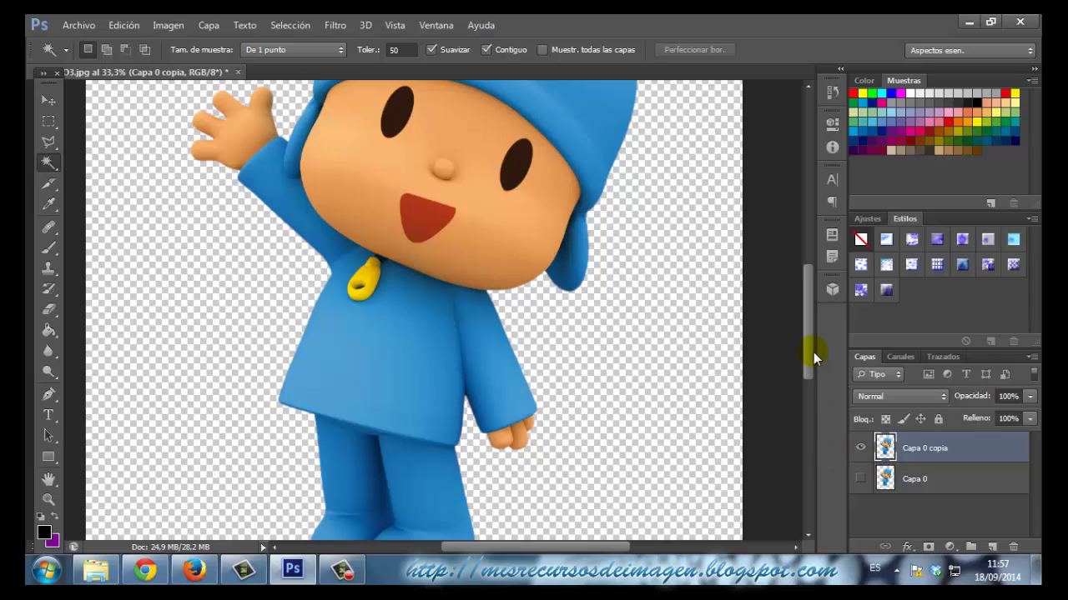
# Add a new layer, move it below all the others and fill it with black using the Paint Bucket
pyautogui.moveTo(810, 352); pyautogui.dragTo(812, 389)
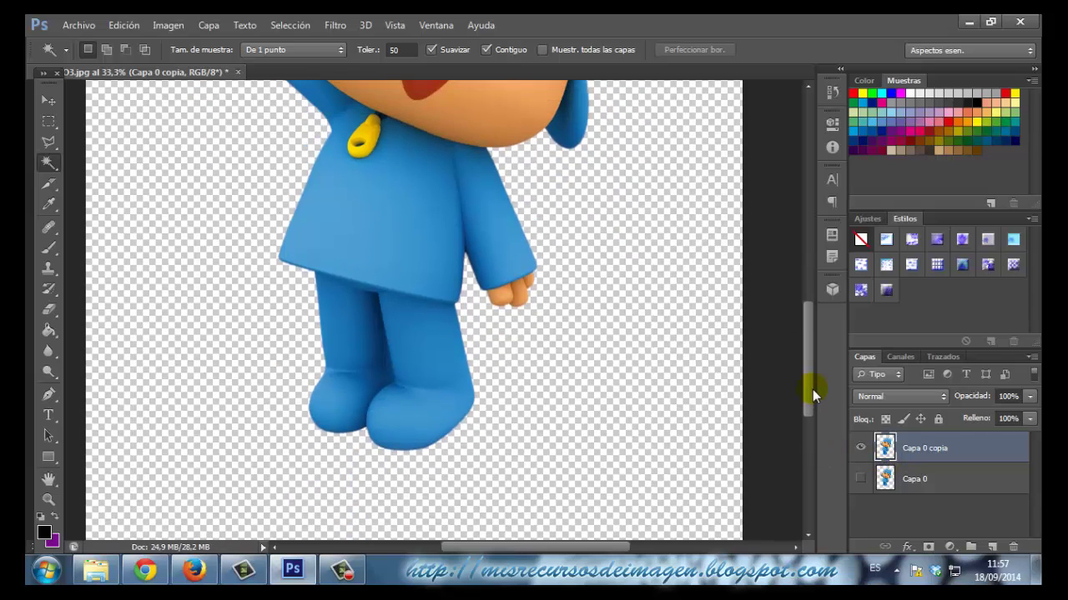
pyautogui.hotkey('ctrl', '-')
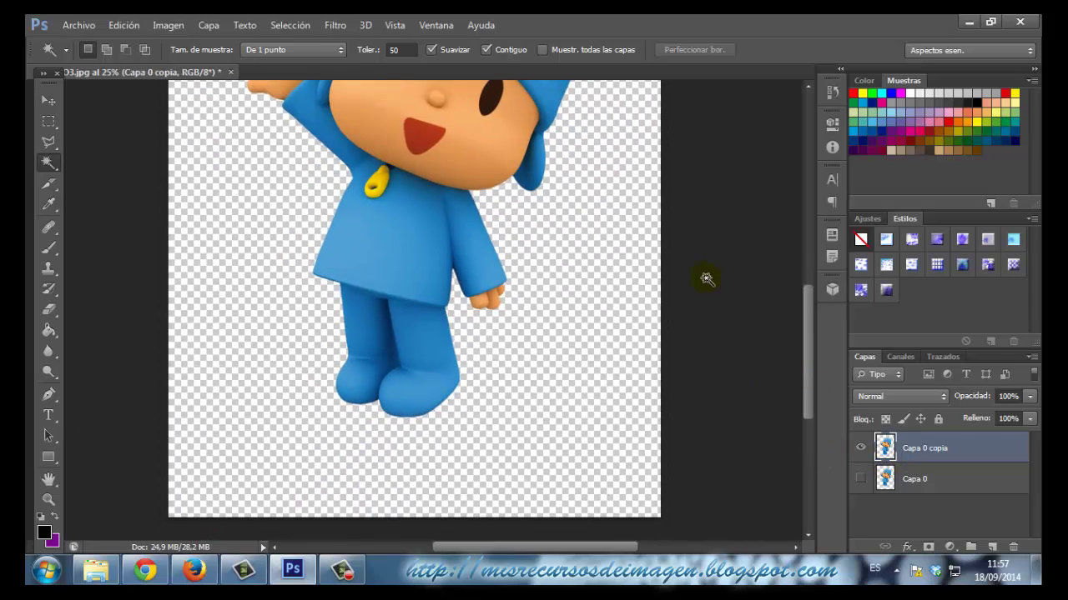
pyautogui.click(992, 547)
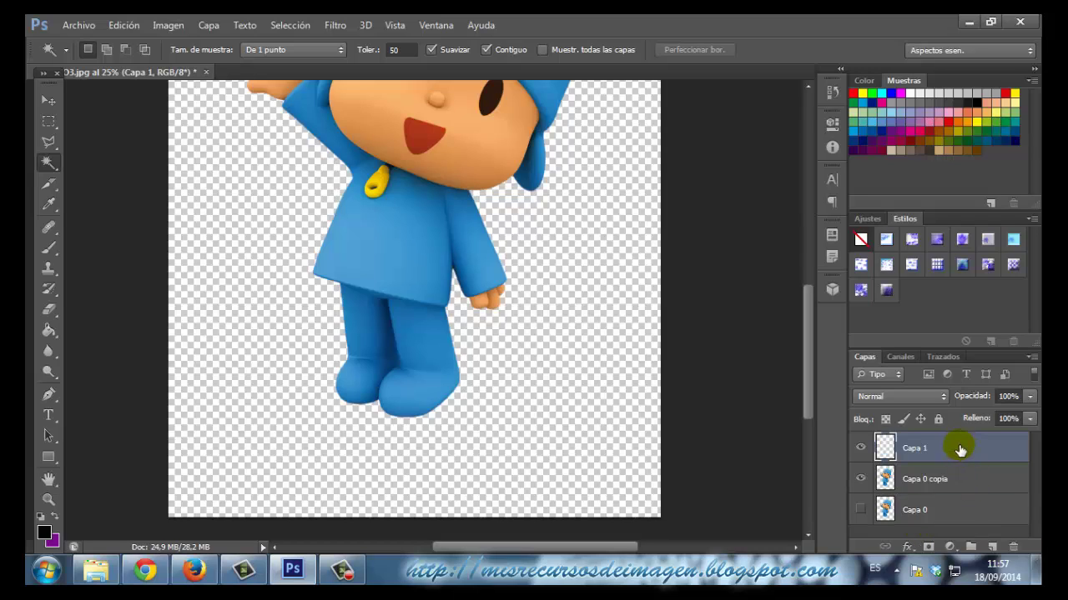
pyautogui.moveTo(958, 454); pyautogui.dragTo(960, 526)
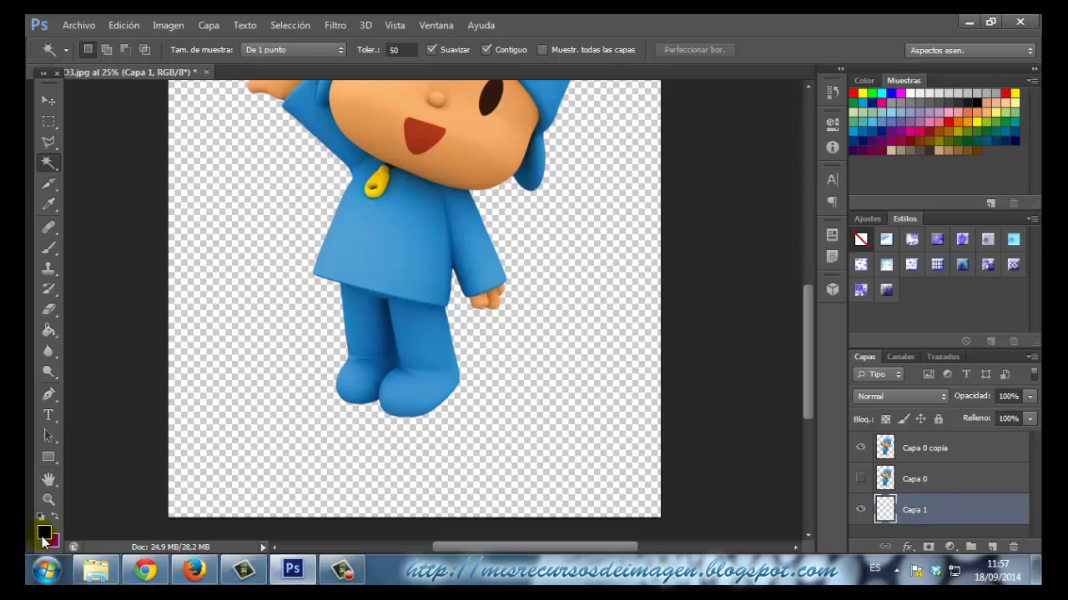
pyautogui.click(52, 332)
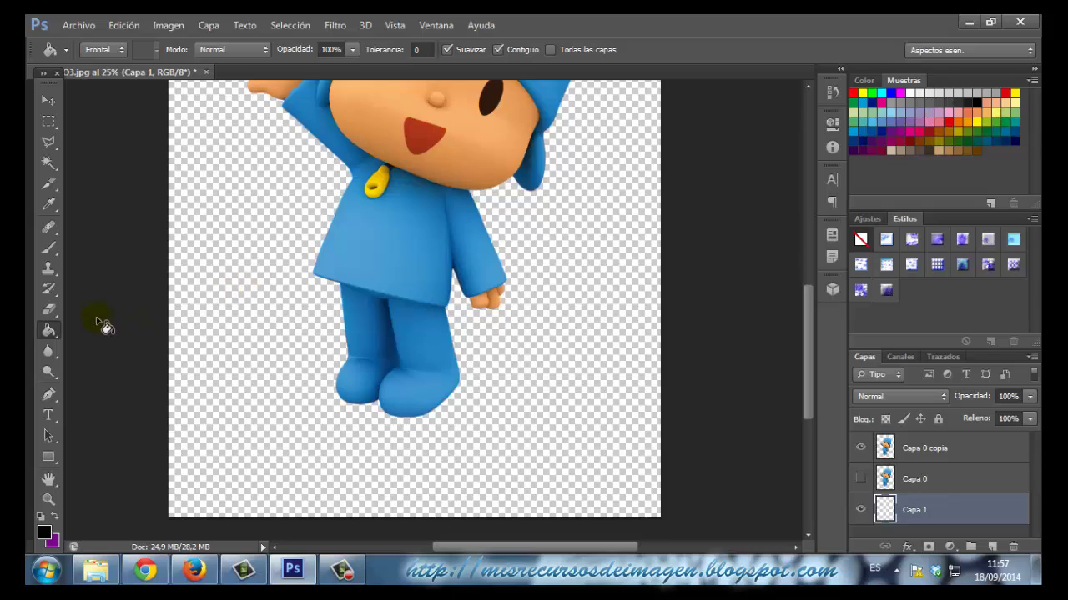
pyautogui.click(194, 316)
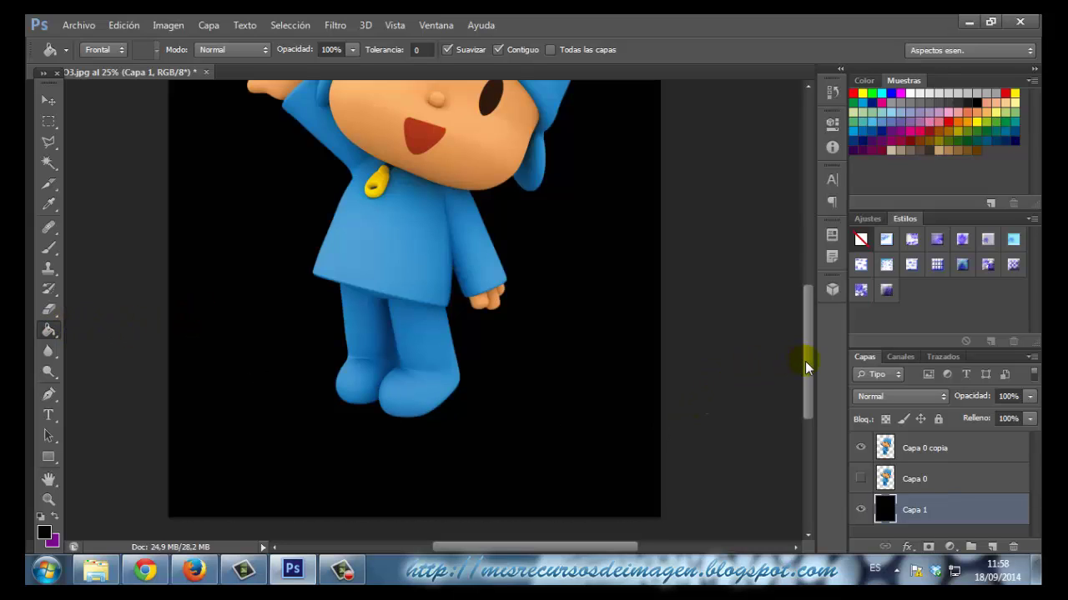
# Compare the refined character with Capa 0 by toggling that layer's visibility, and examine the cutout edges from head to feet against the black background
pyautogui.moveTo(805, 361); pyautogui.dragTo(803, 336)
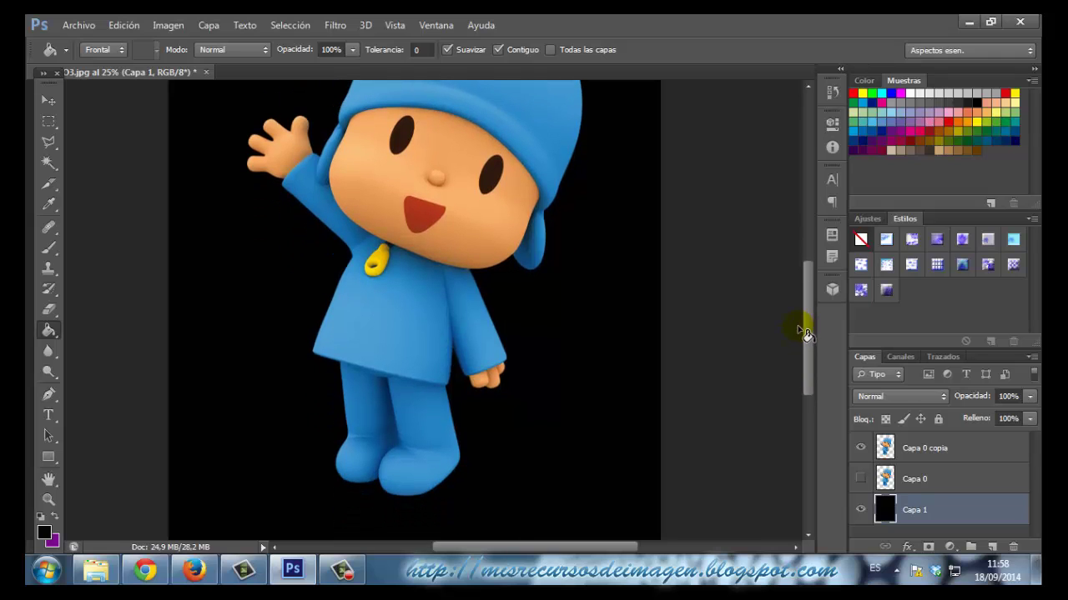
pyautogui.hotkey('ctrl', '+')
pyautogui.hotkey('ctrl', '+')
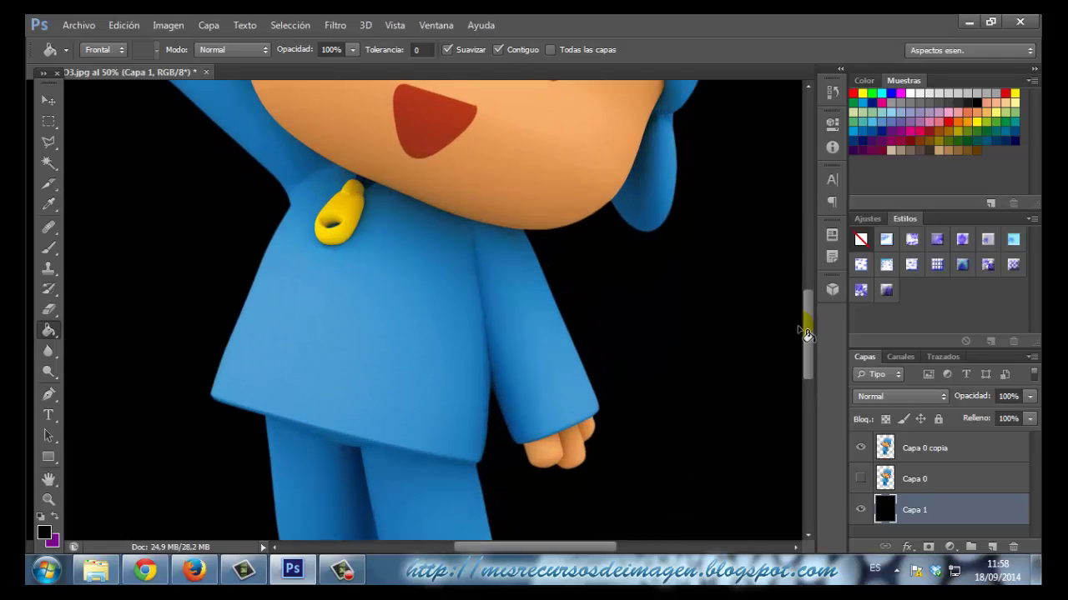
pyautogui.click(860, 480)
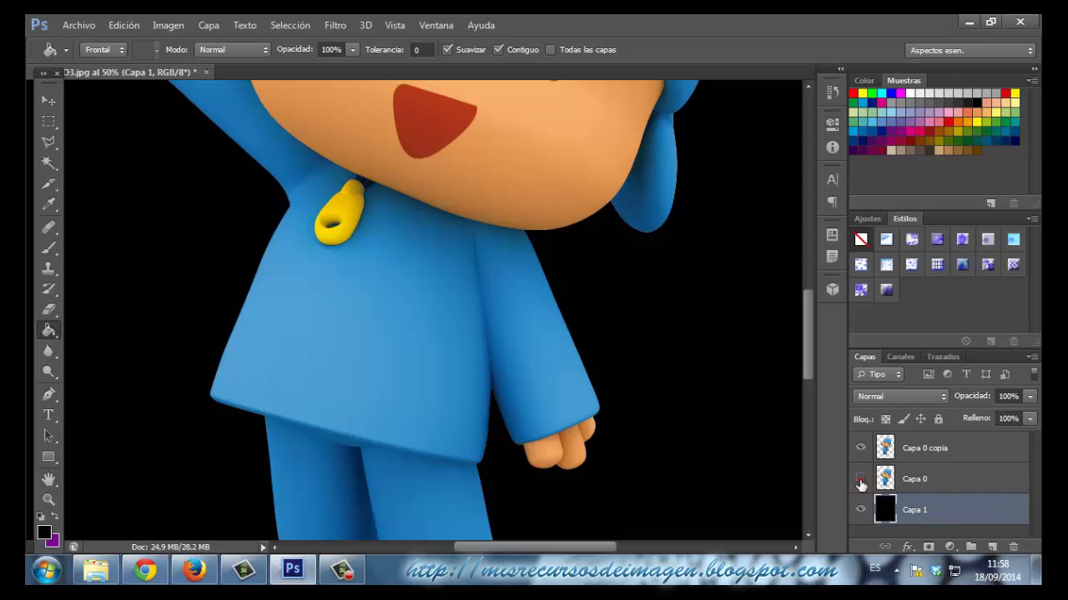
pyautogui.click(860, 482)
pyautogui.click(860, 482)
pyautogui.click(861, 482)
pyautogui.click(861, 482)
pyautogui.click(860, 480)
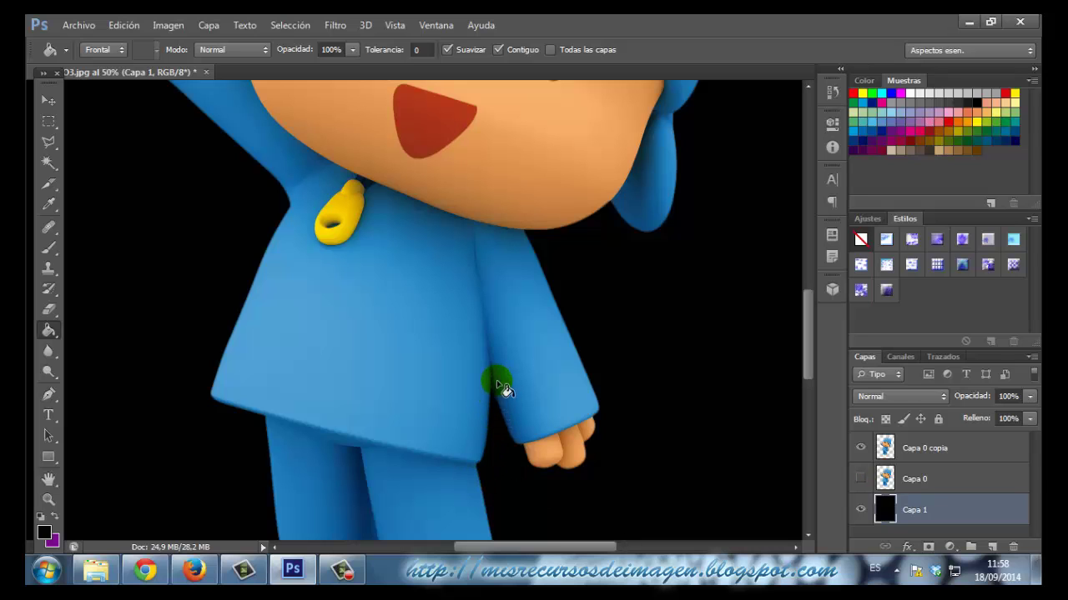
pyautogui.moveTo(804, 386); pyautogui.dragTo(813, 407)
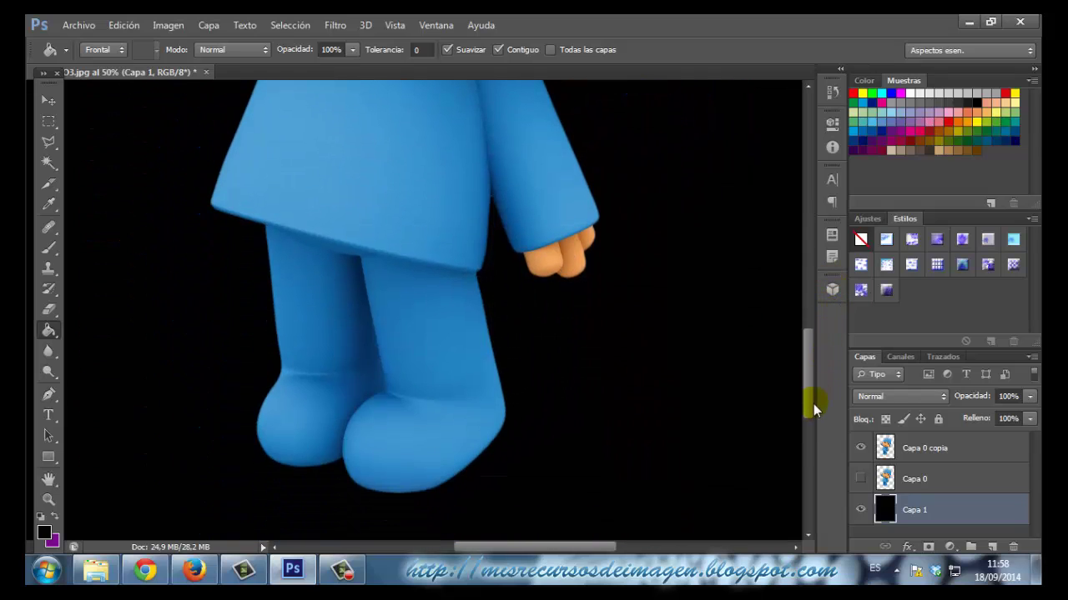
pyautogui.click(487, 201)
pyautogui.click(480, 298)
pyautogui.moveTo(809, 411); pyautogui.dragTo(816, 341)
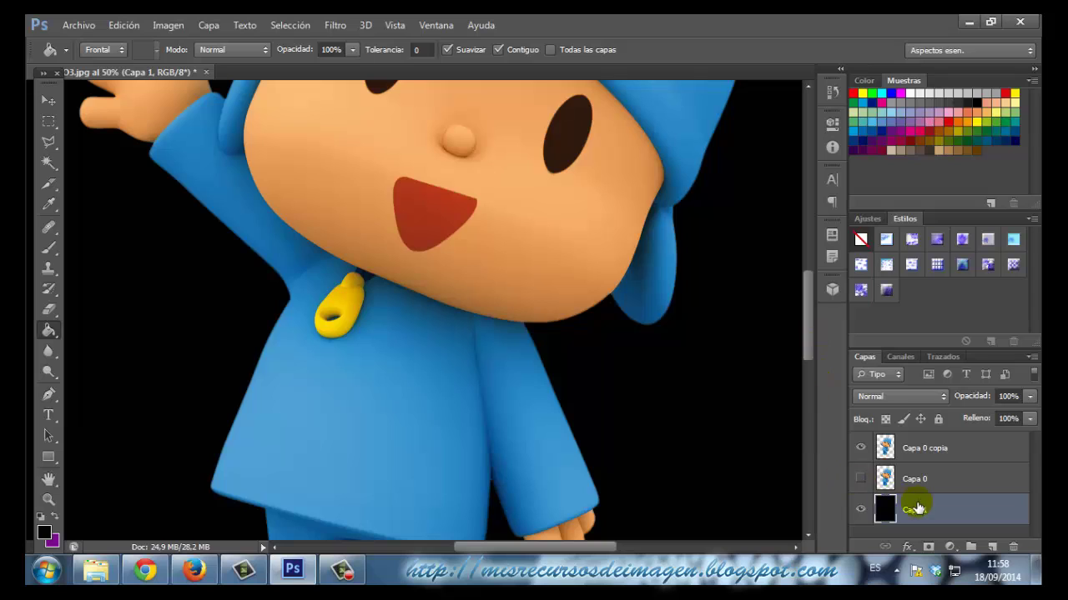
# Hide the black Capa 1 layer and make Capa 0 copia the active layer
pyautogui.click(860, 509)
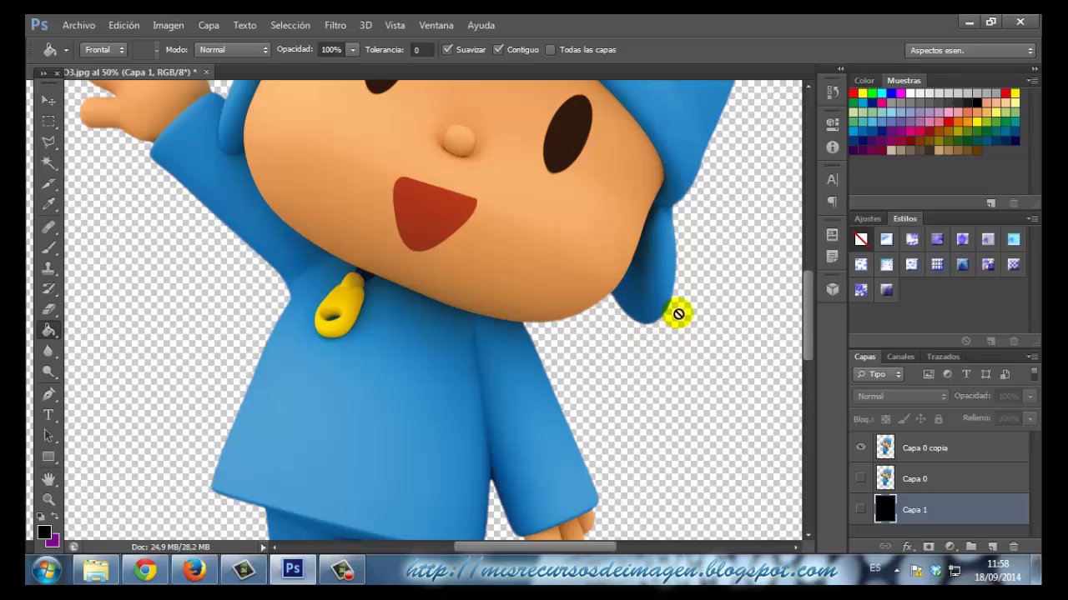
pyautogui.click(920, 450)
pyautogui.click(90, 28)
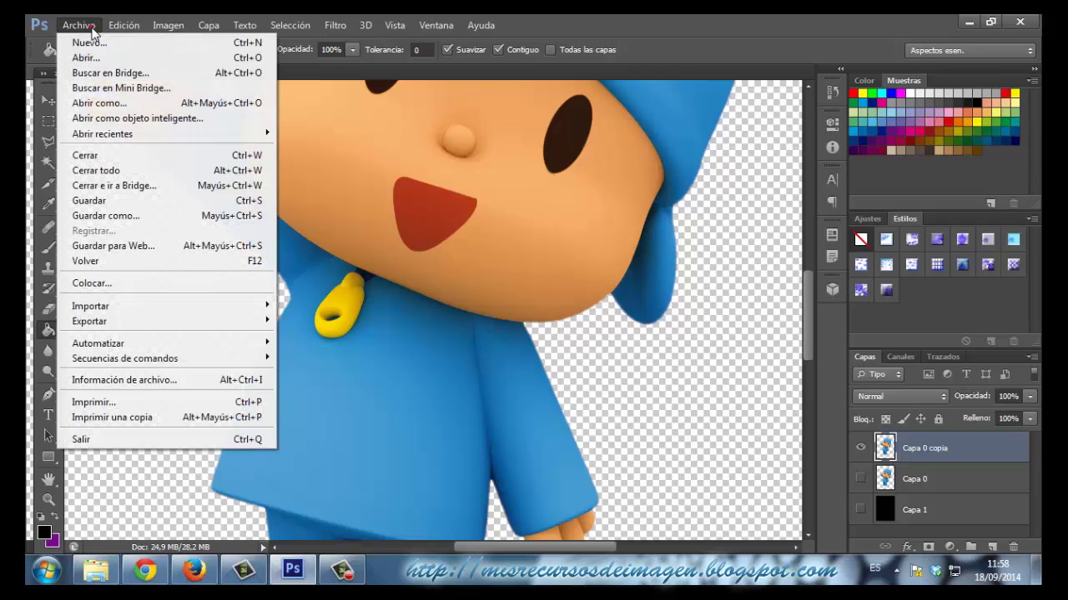
pyautogui.click(125, 219)
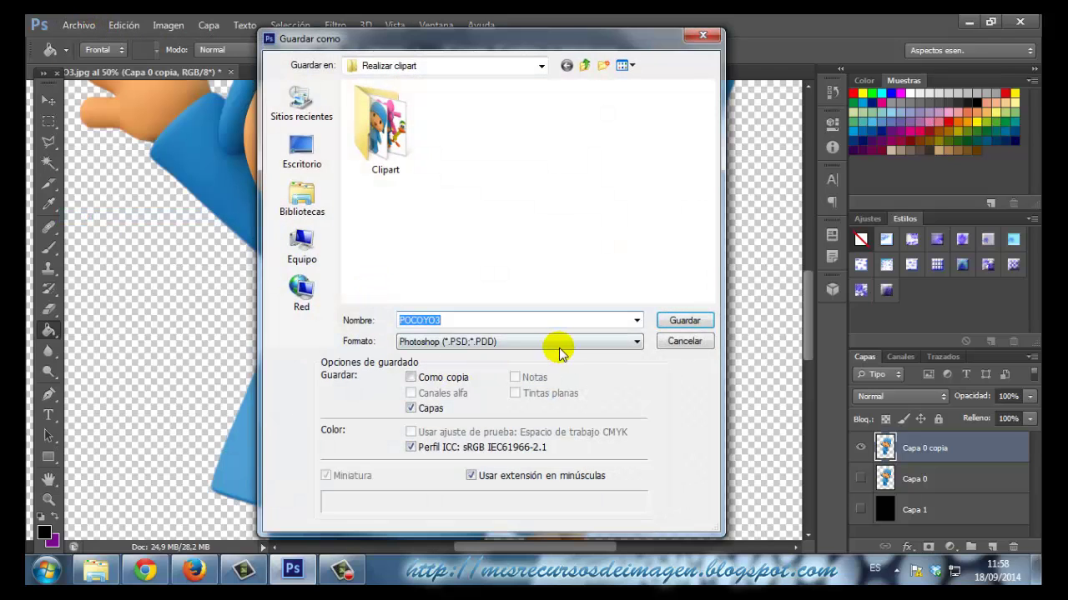
pyautogui.click(559, 345)
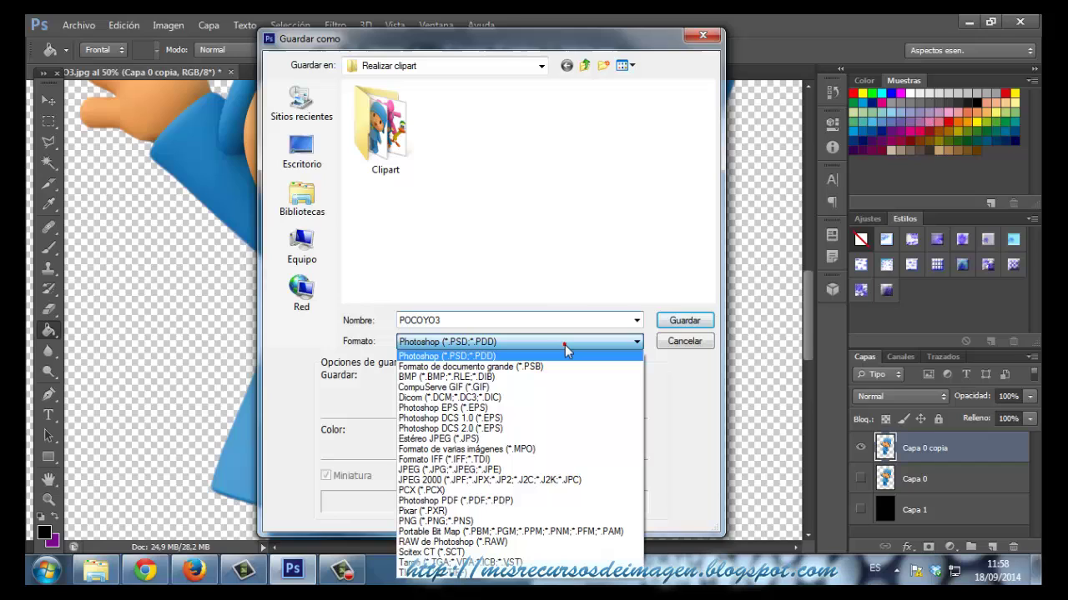
pyautogui.click(448, 522)
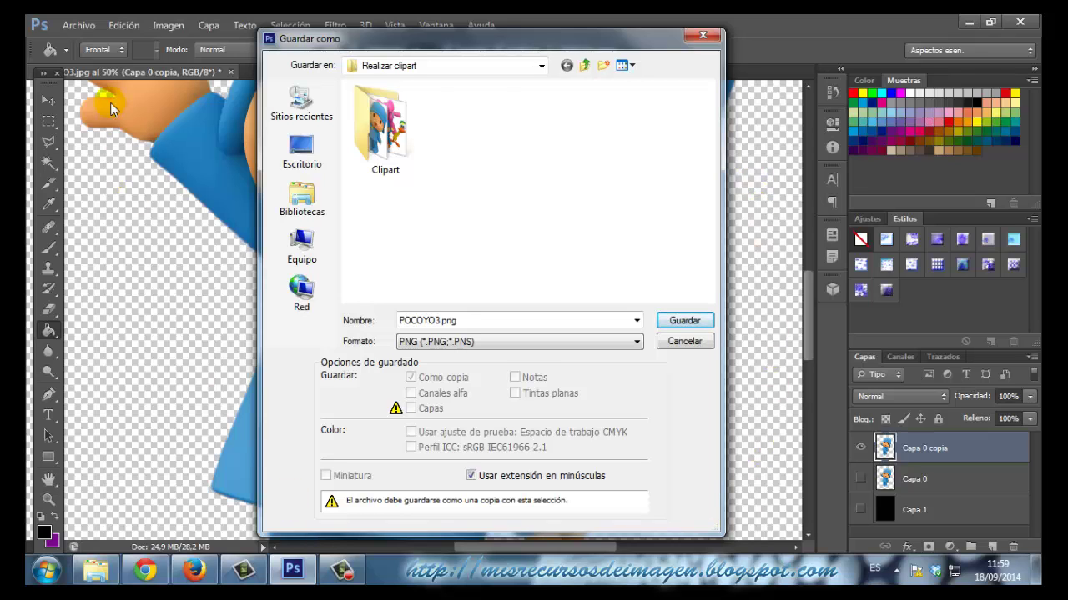
pyautogui.click(689, 342)
# Select the whole canvas and copy the contents of Capa 0 copia
pyautogui.hotkey('ctrl', '-')
pyautogui.hotkey('ctrl', '-')
pyautogui.hotkey('ctrl', '-')
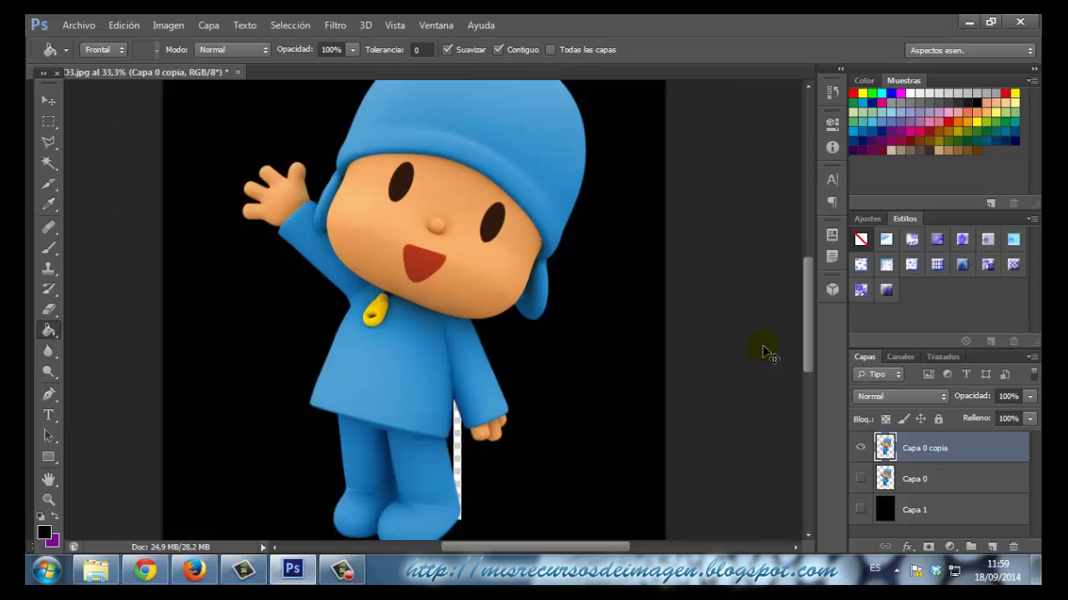
pyautogui.hotkey('ctrl', '-')
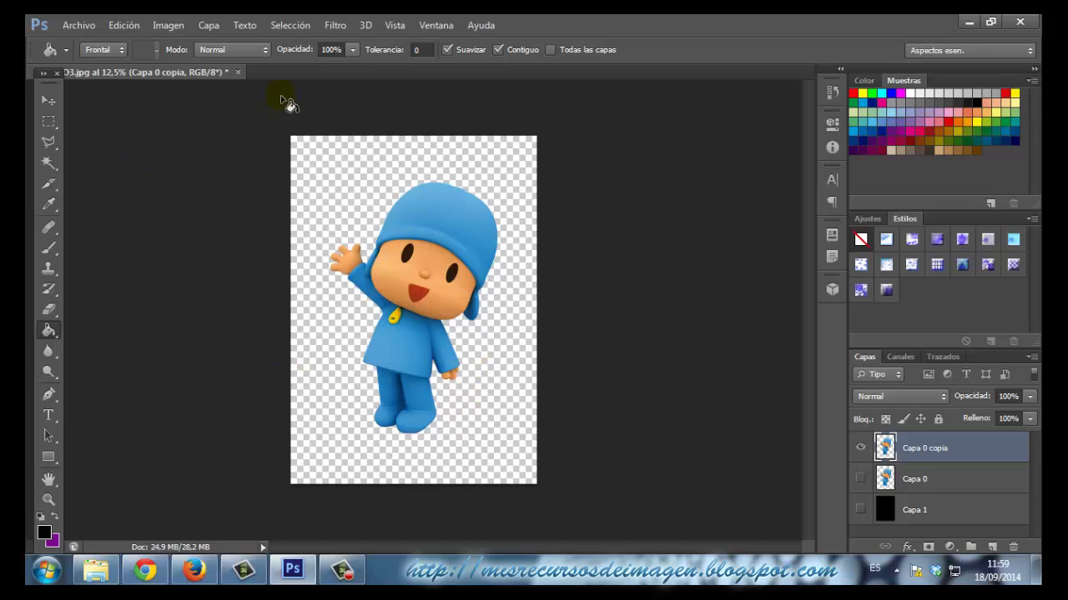
pyautogui.click(300, 33)
pyautogui.click(304, 42)
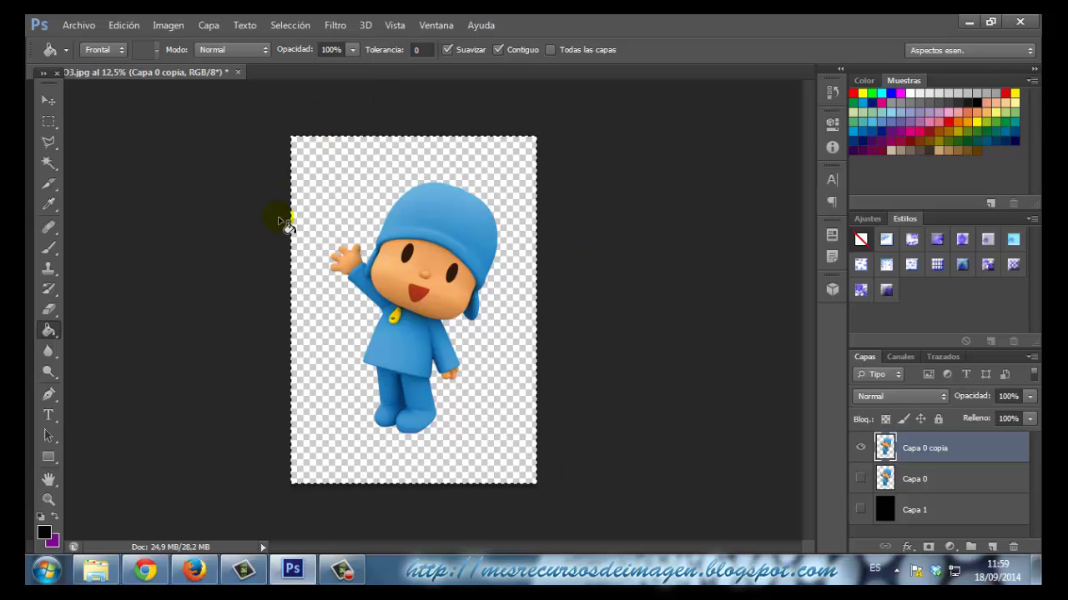
pyautogui.click(127, 26)
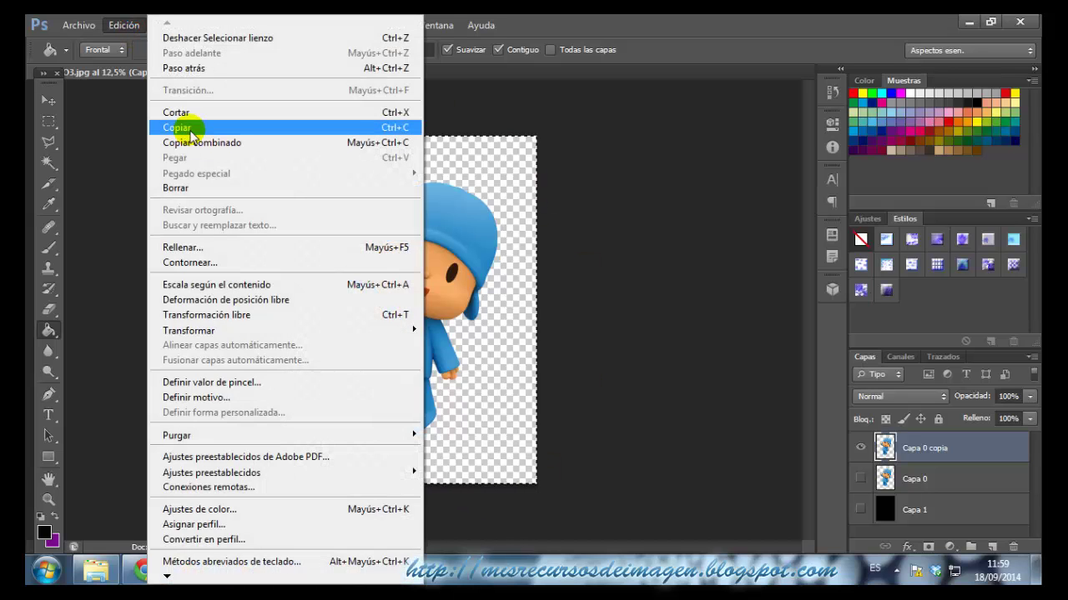
pyautogui.click(191, 130)
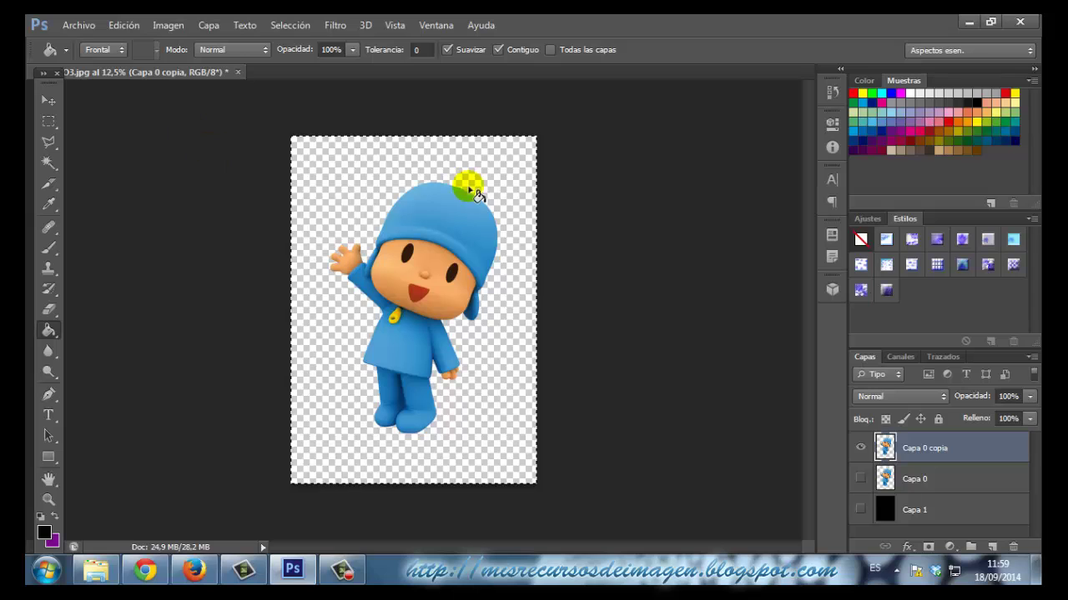
# Create a new document with the Portapapeles preset and a transparent background, and paste the copied character into it
pyautogui.click(79, 26)
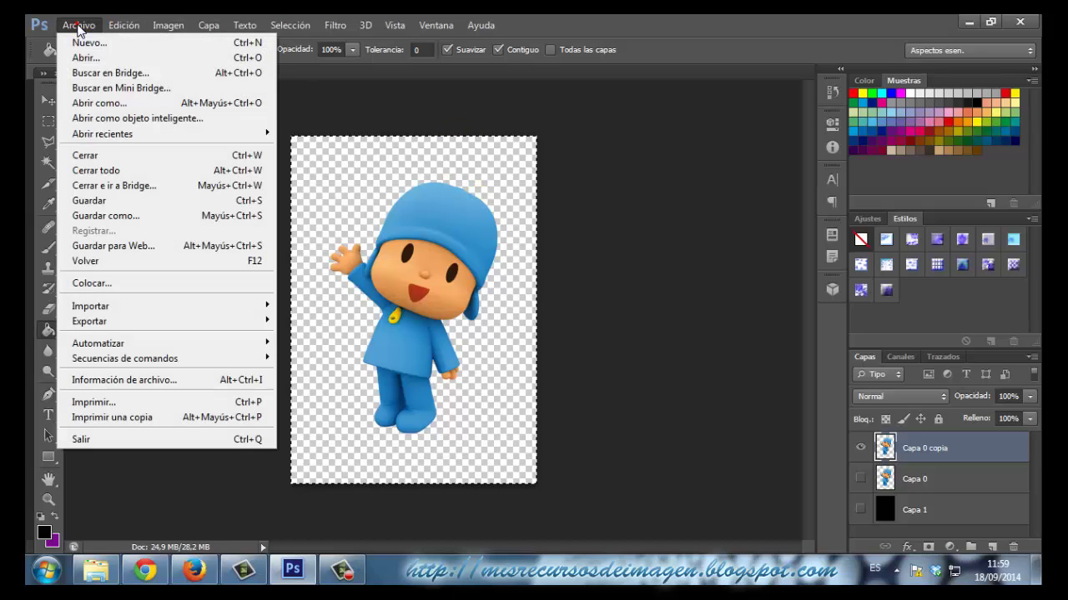
pyautogui.click(86, 43)
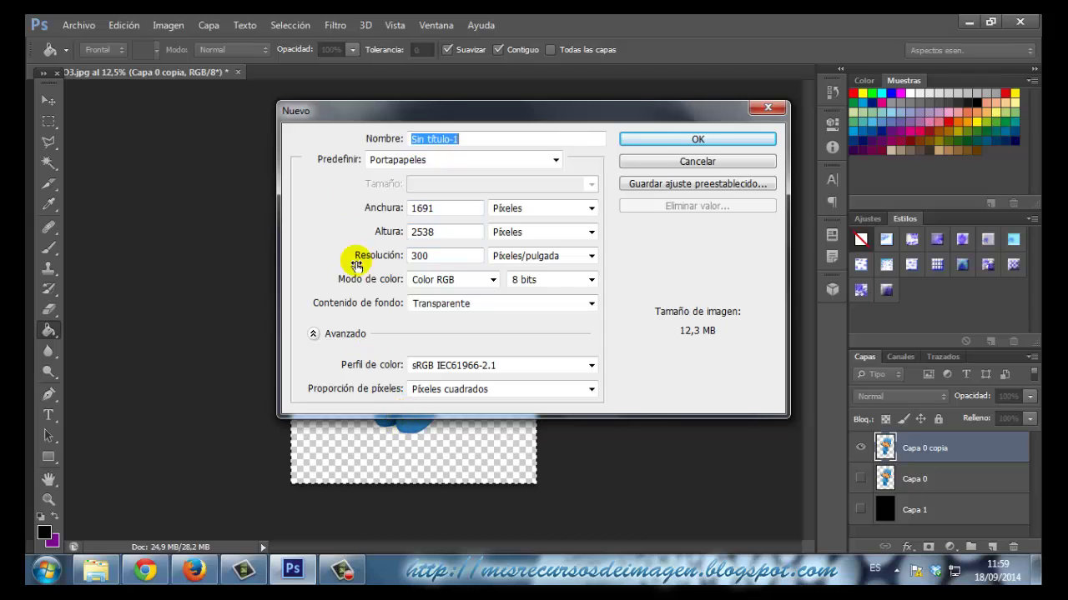
pyautogui.click(697, 140)
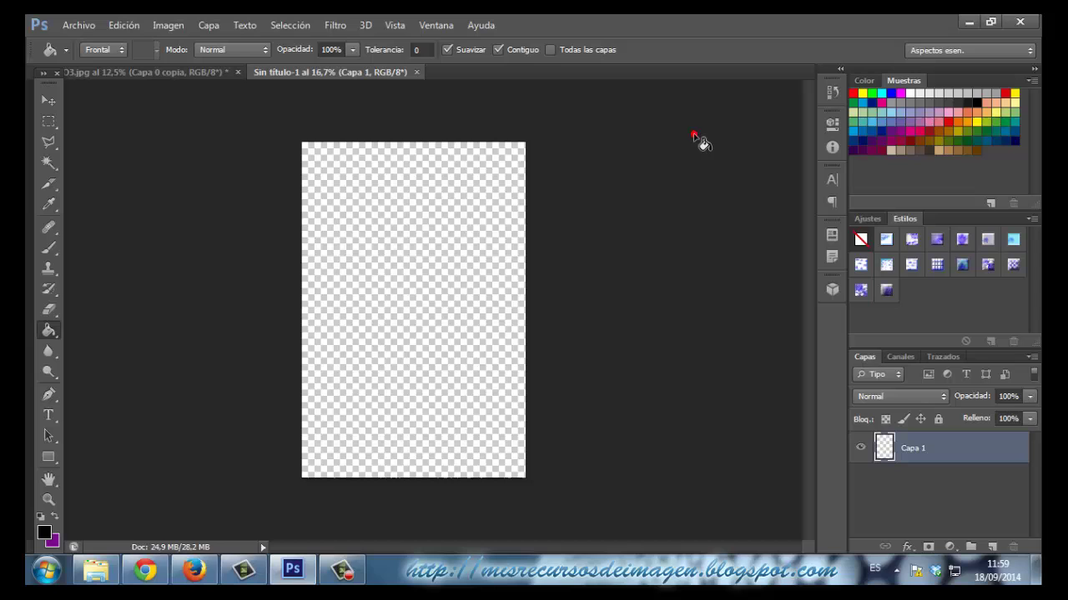
pyautogui.click(127, 28)
pyautogui.click(177, 156)
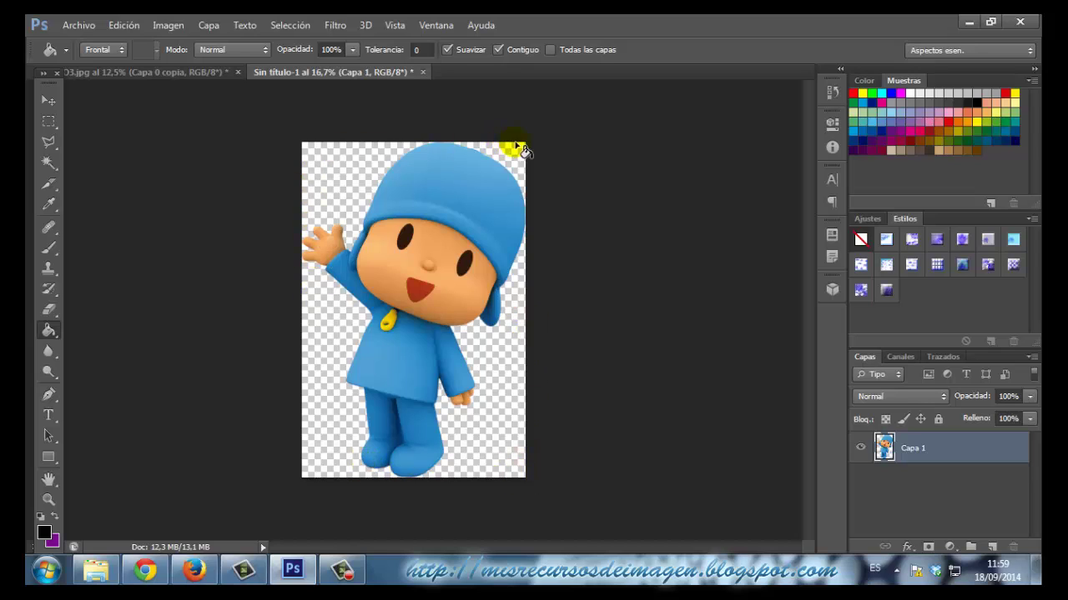
pyautogui.click(457, 157)
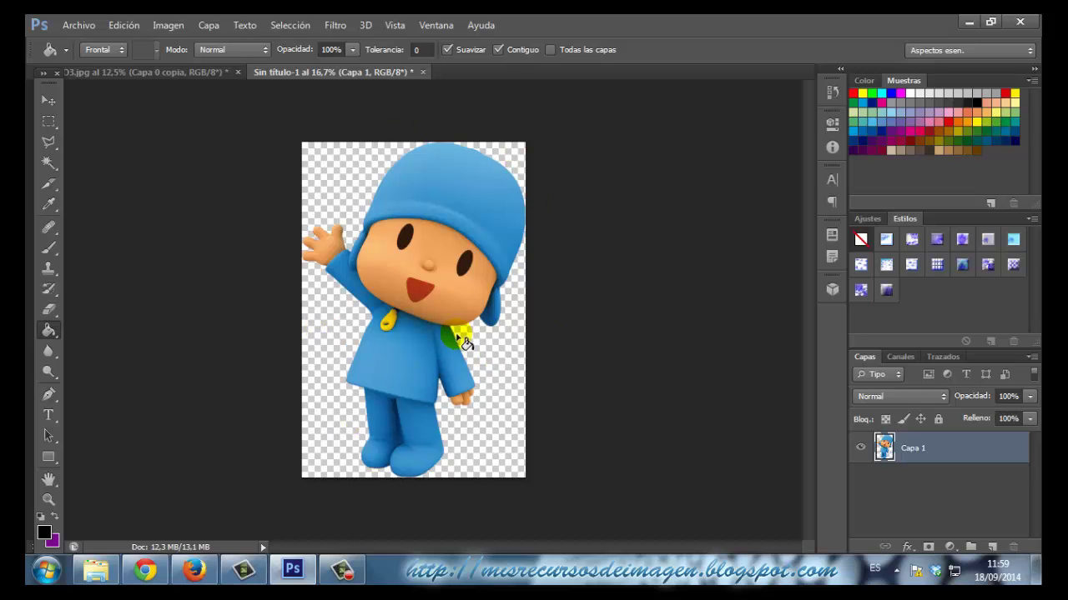
pyautogui.click(475, 181)
# Save the pasted character as a PNG copy named Pocoyo in the Realizar clipart folder
pyautogui.click(78, 25)
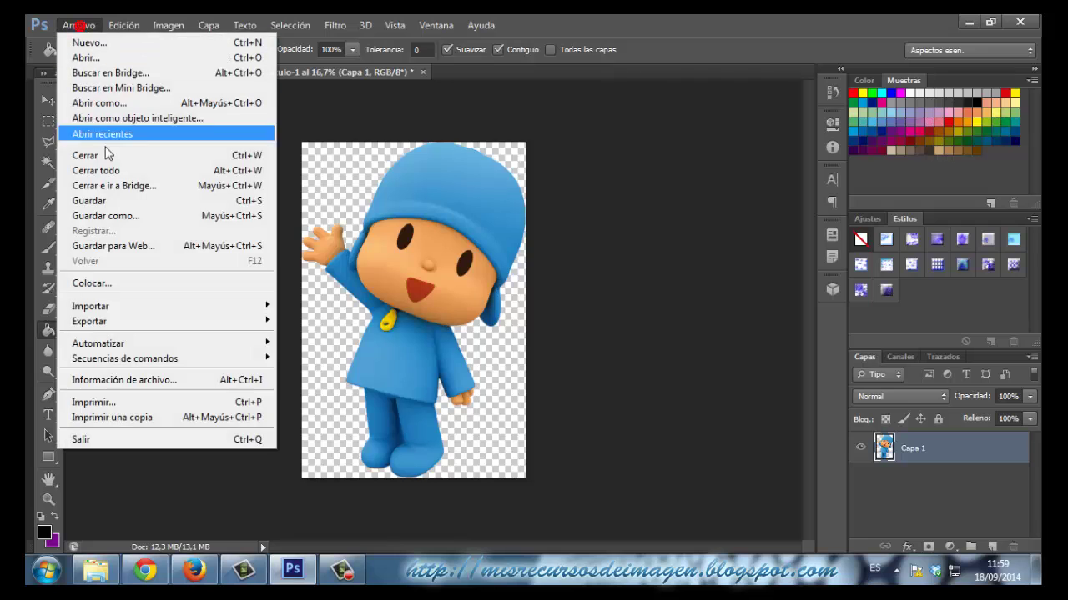
pyautogui.click(129, 216)
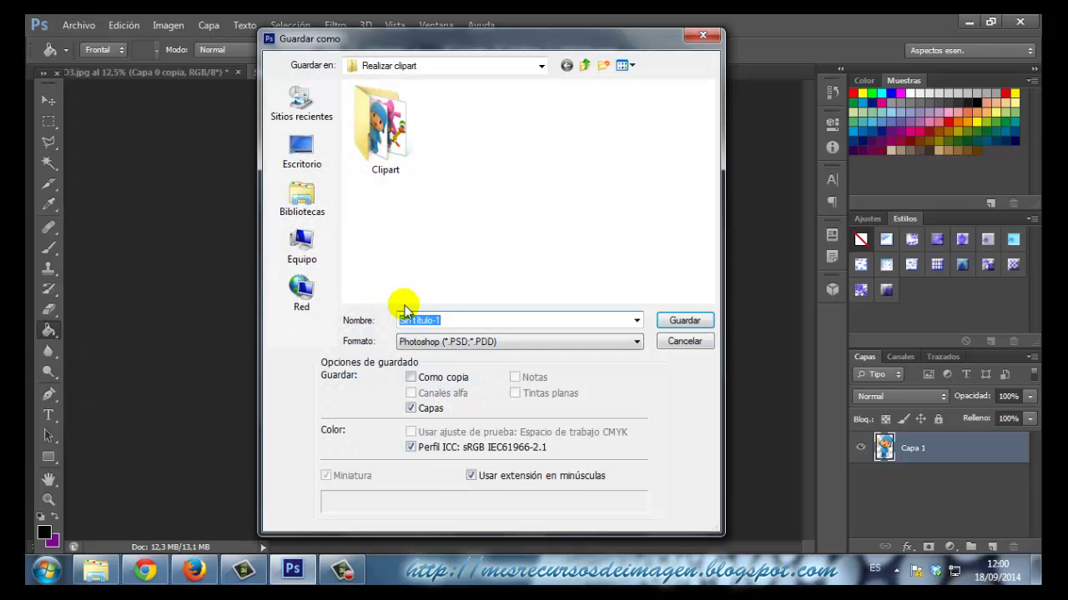
pyautogui.click(524, 342)
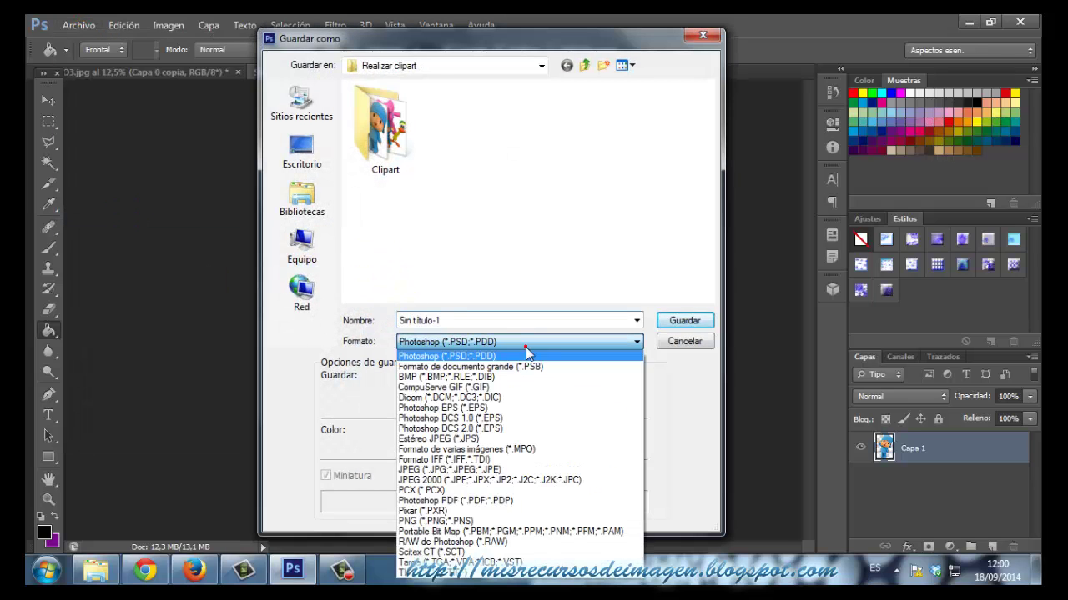
pyautogui.click(472, 519)
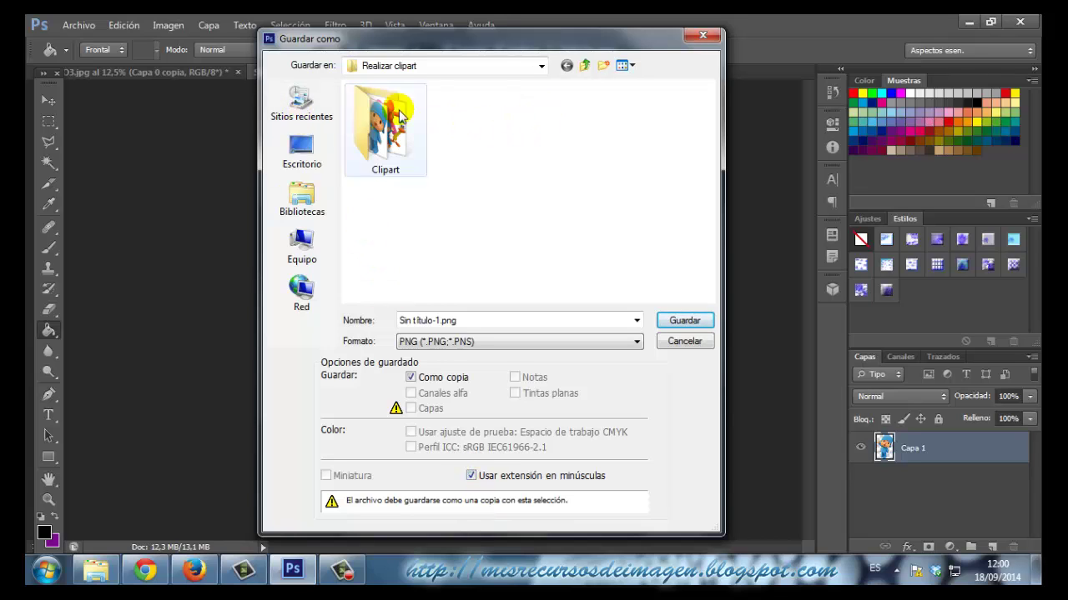
pyautogui.click(448, 319)
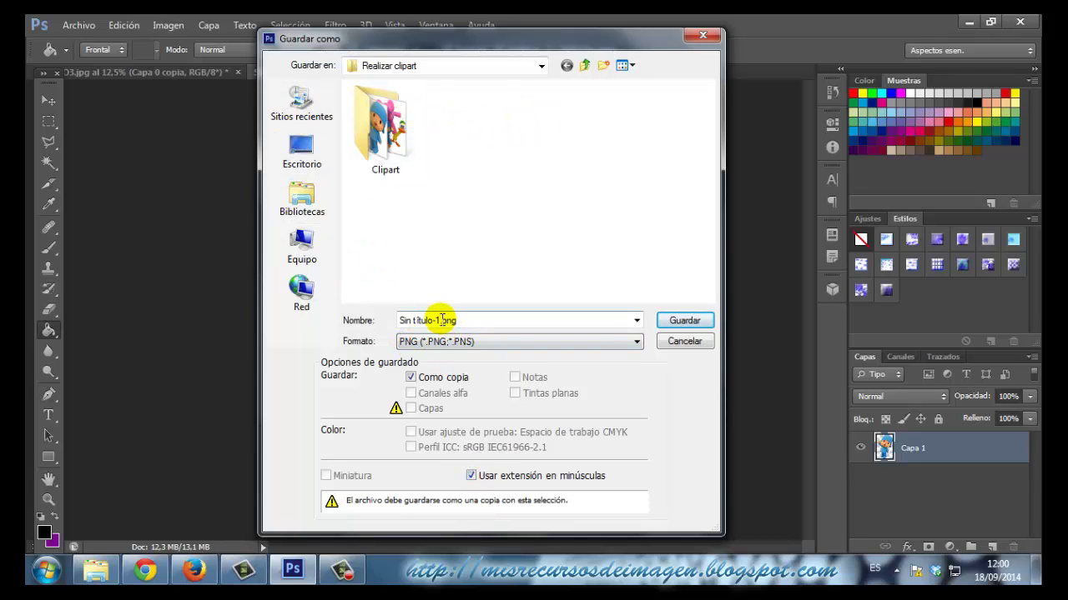
pyautogui.doubleClick(436, 322)
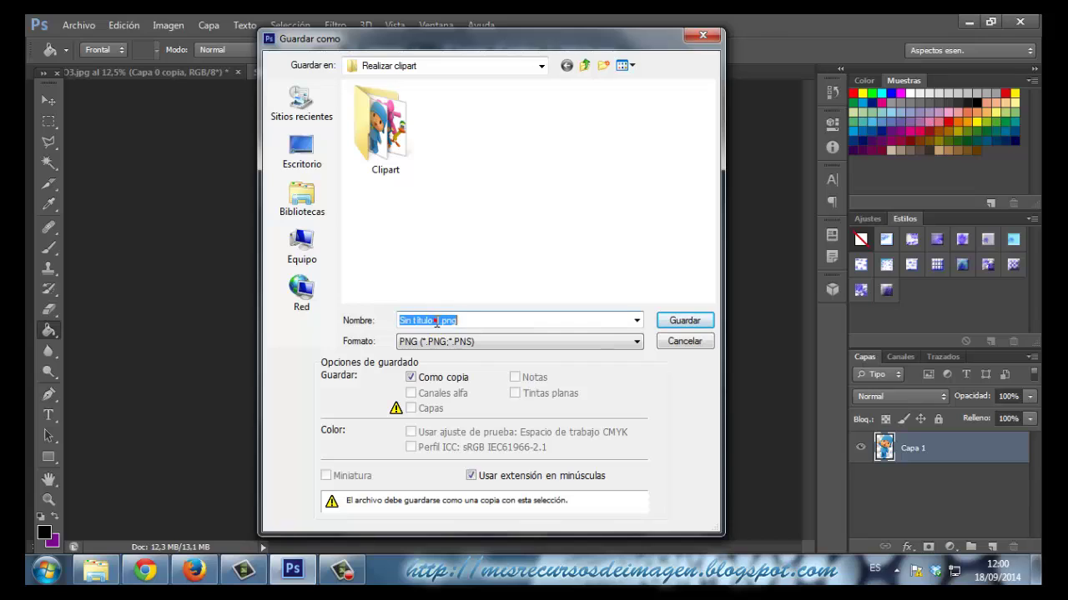
pyautogui.write('Pocoyo')
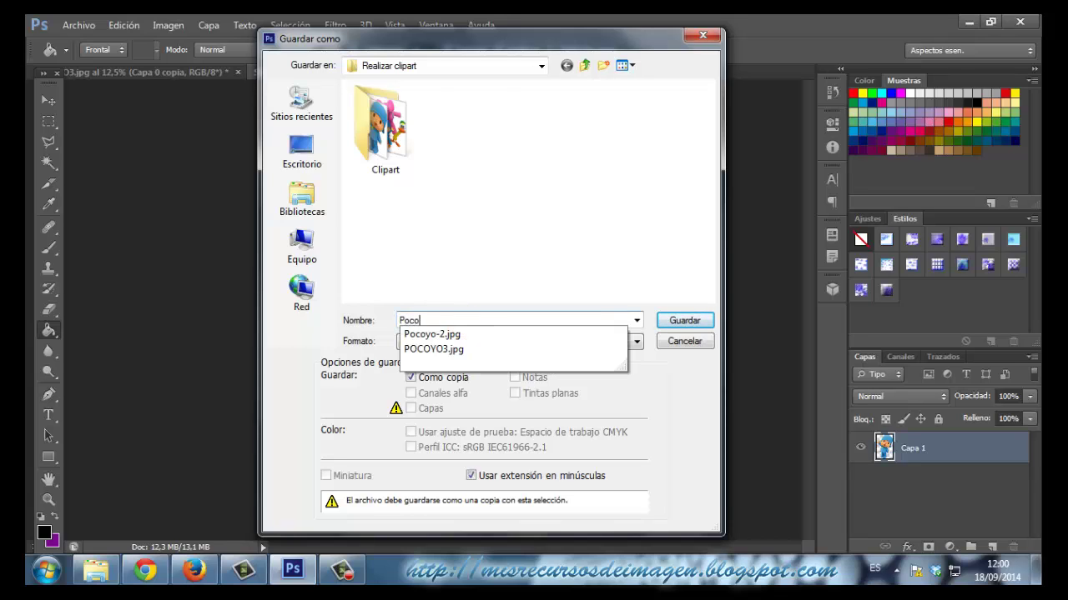
pyautogui.click(684, 322)
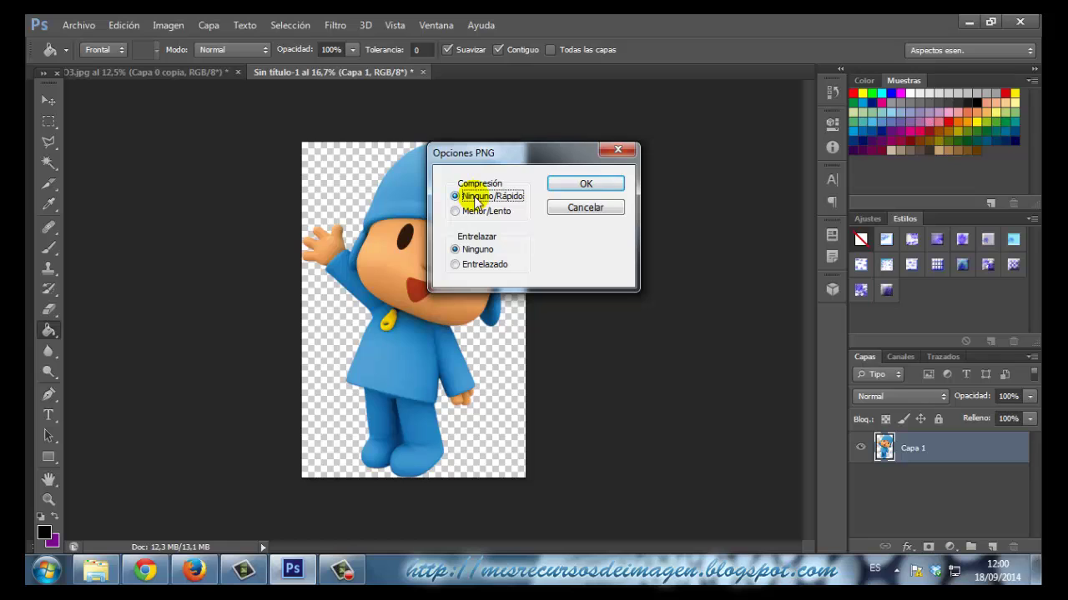
# Switch to Windows Explorer and compare the file details of the Pocoyo and Pocoyo1 PNGs in the Clipart folder
pyautogui.click(96, 570)
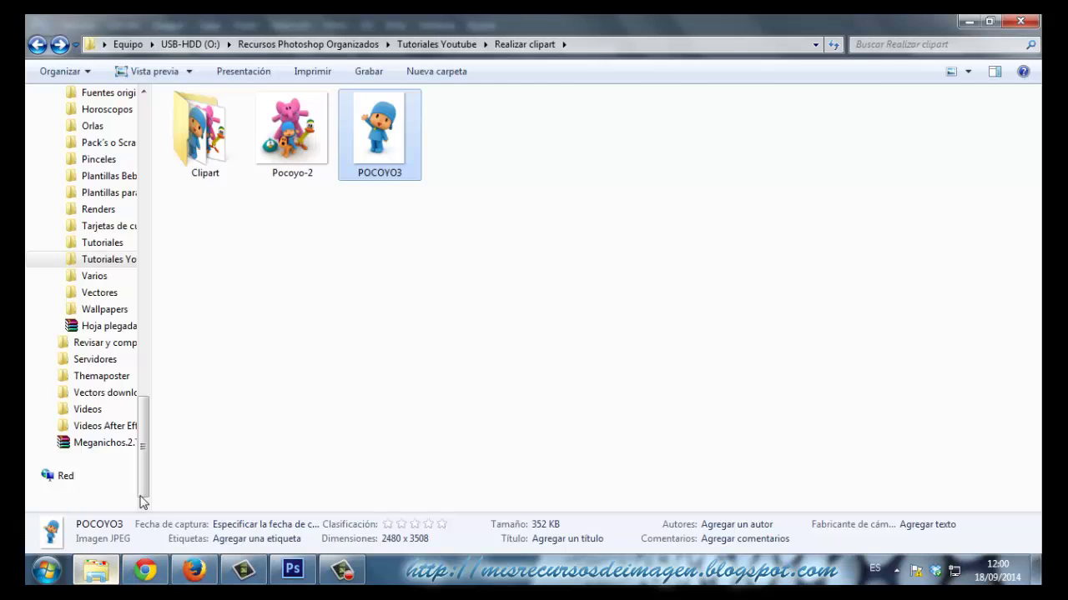
pyautogui.click(208, 130)
pyautogui.doubleClick(207, 129)
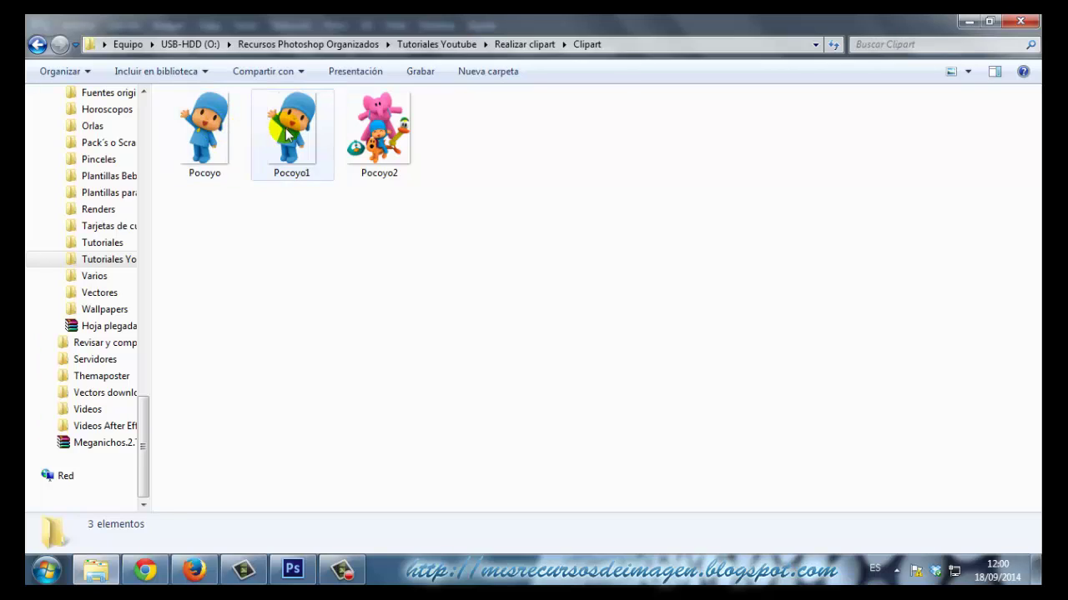
pyautogui.click(209, 139)
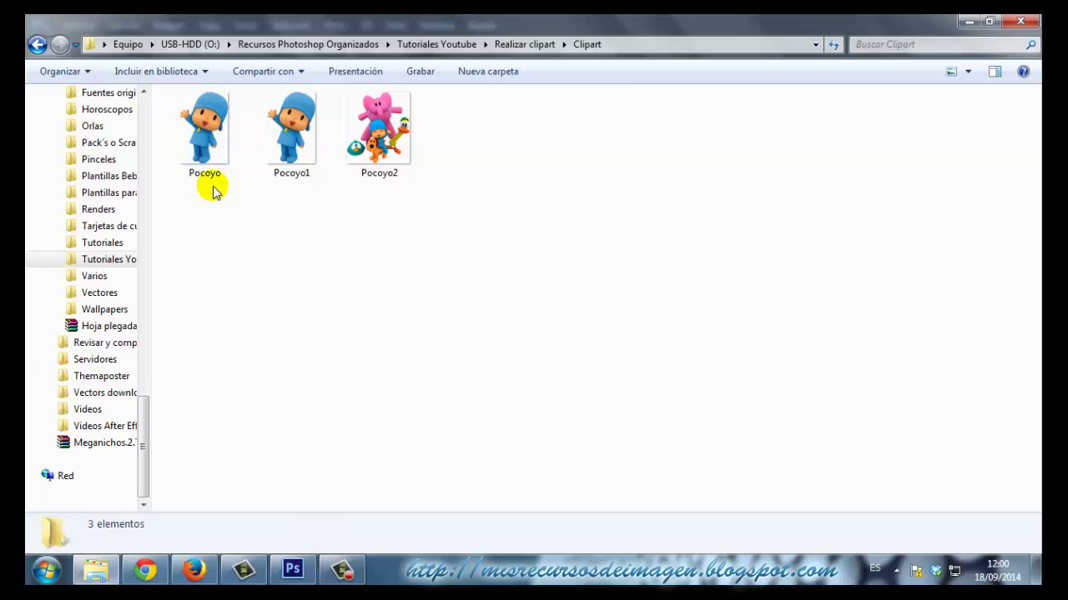
pyautogui.click(206, 138)
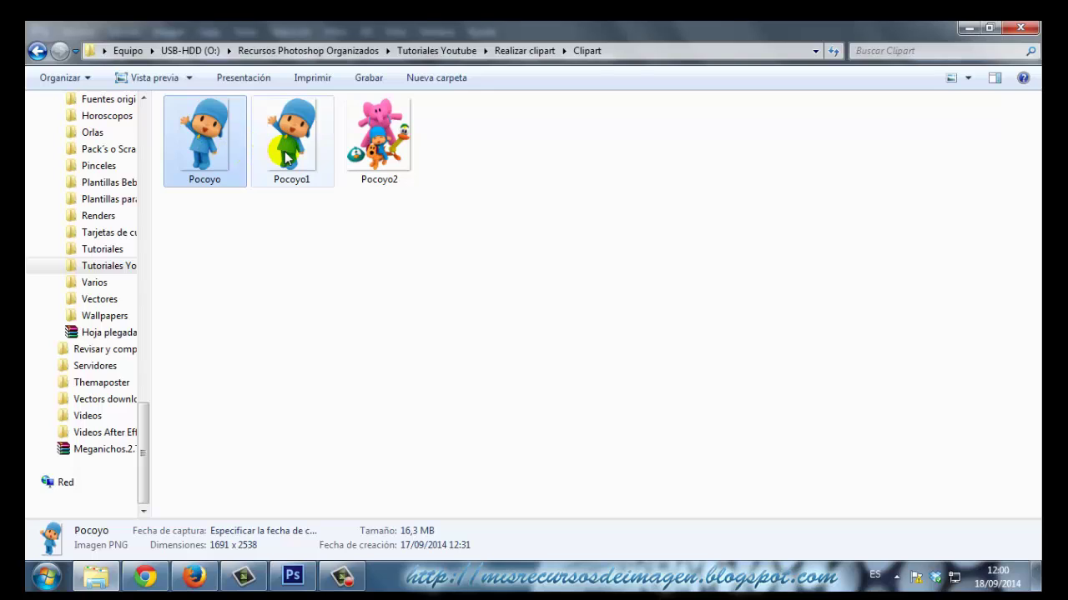
pyautogui.moveTo(286, 159)
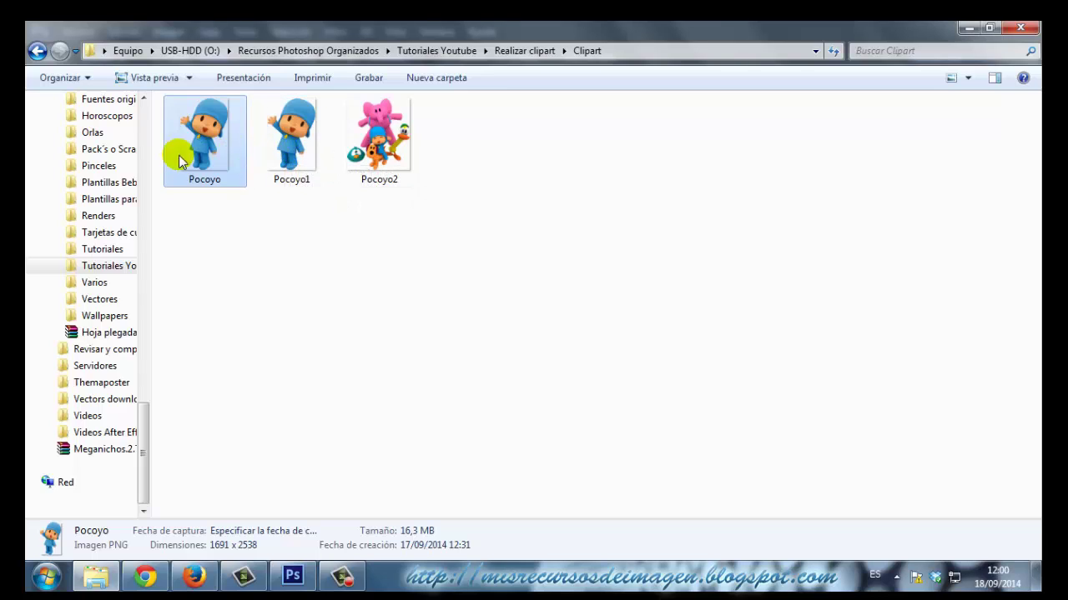
pyautogui.click(296, 152)
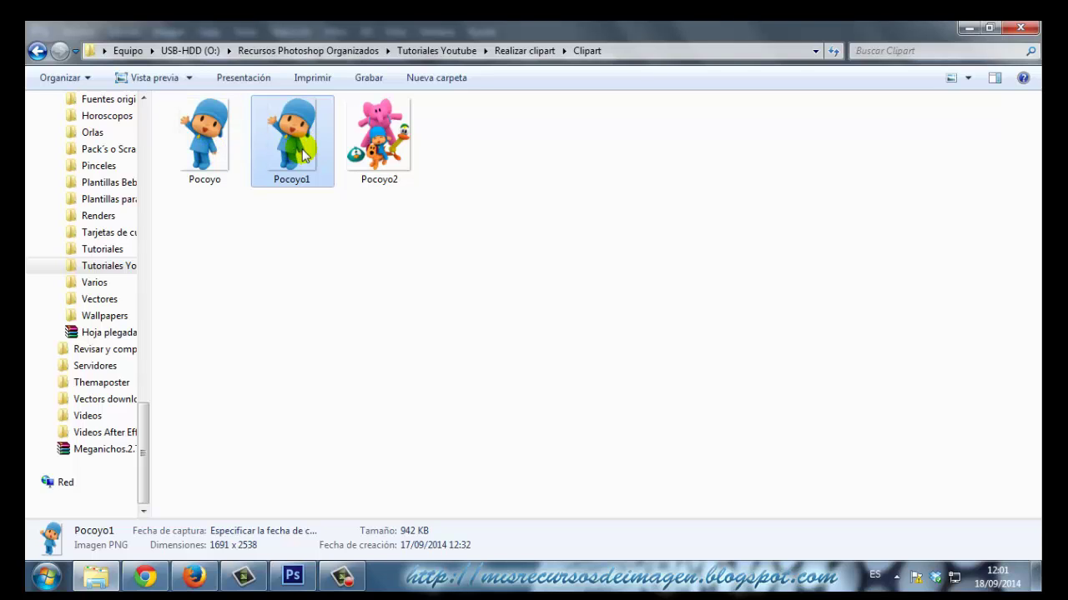
# Return to Photoshop and finish the PNG save with Menor/Lento compression and interlacing set to Ninguno
pyautogui.click(292, 575)
pyautogui.click(492, 218)
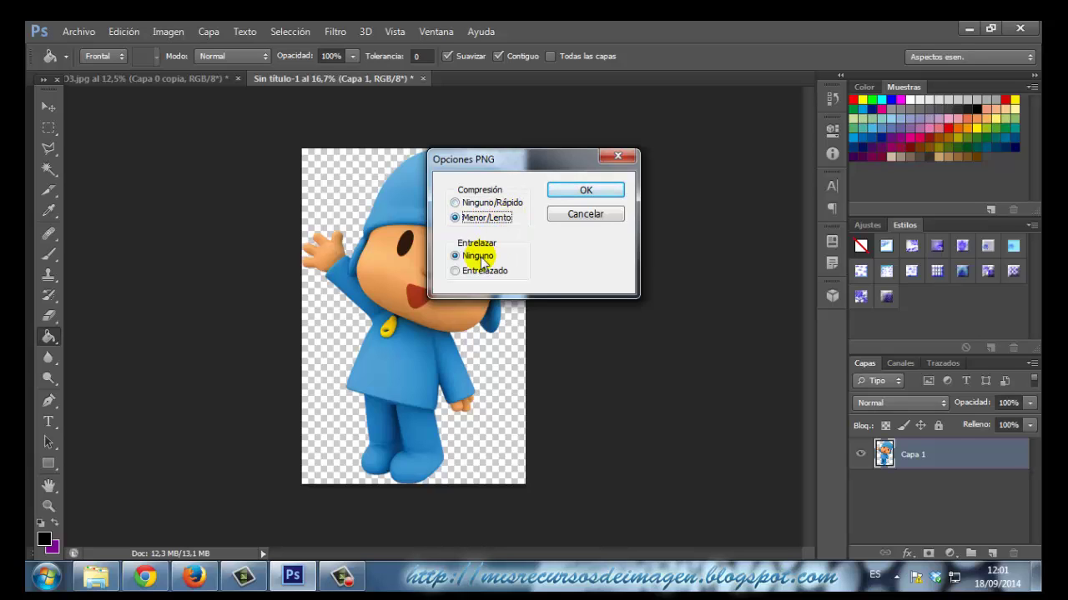
pyautogui.click(588, 191)
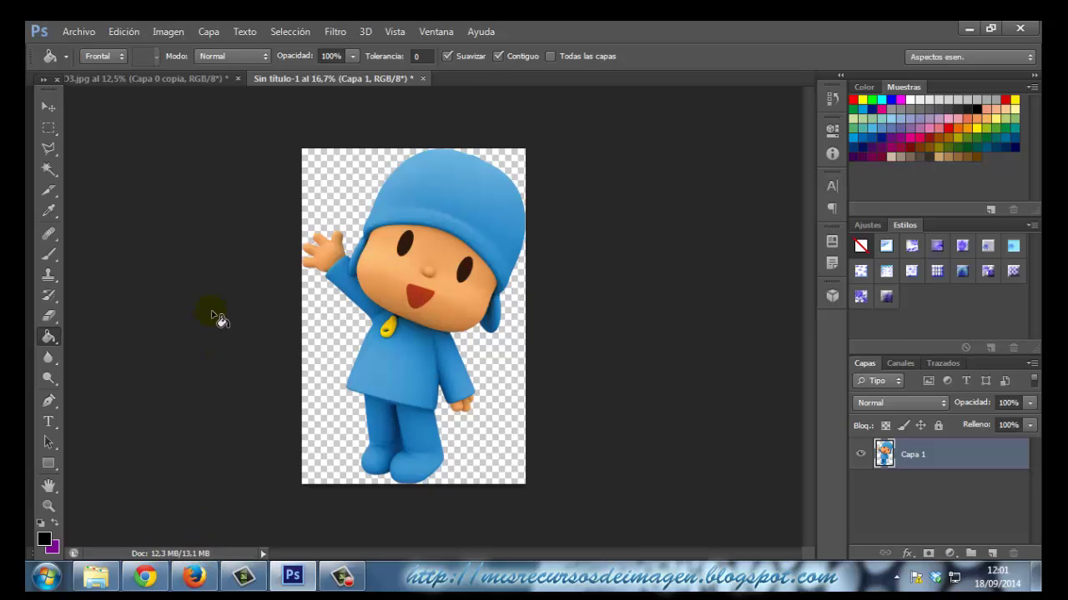
# Switch to Windows Explorer and check the file details of the saved Pocoyo PNG in the Realizar clipart folder
pyautogui.click(96, 576)
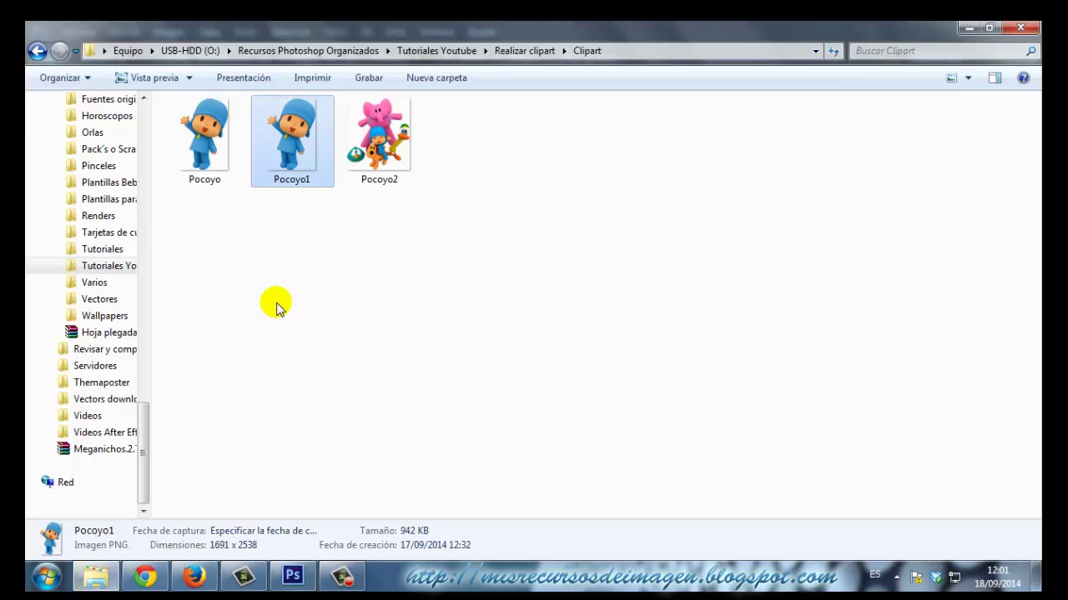
pyautogui.click(37, 49)
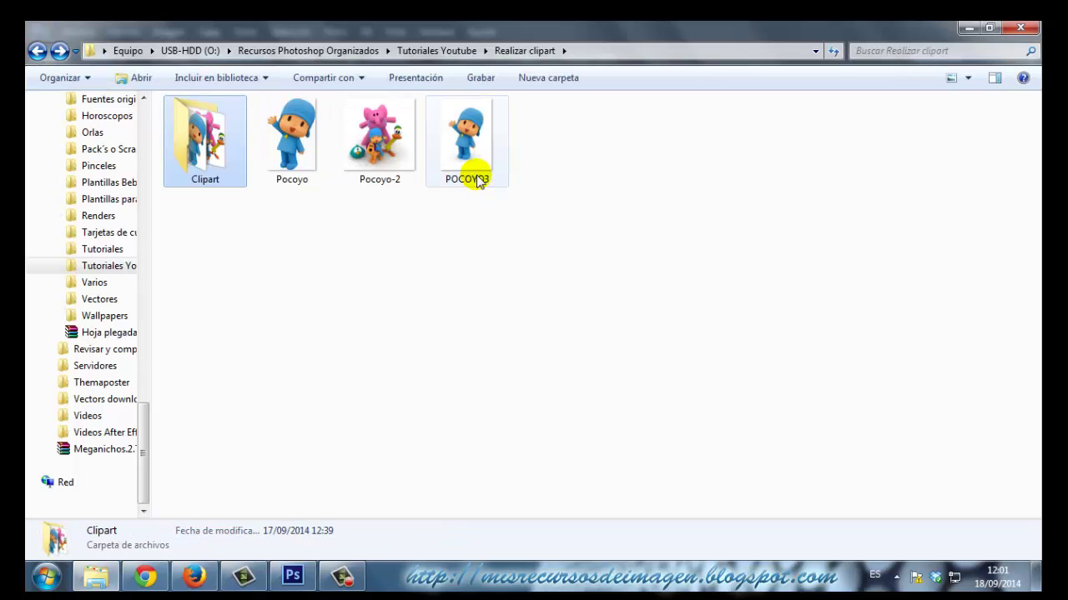
pyautogui.click(309, 159)
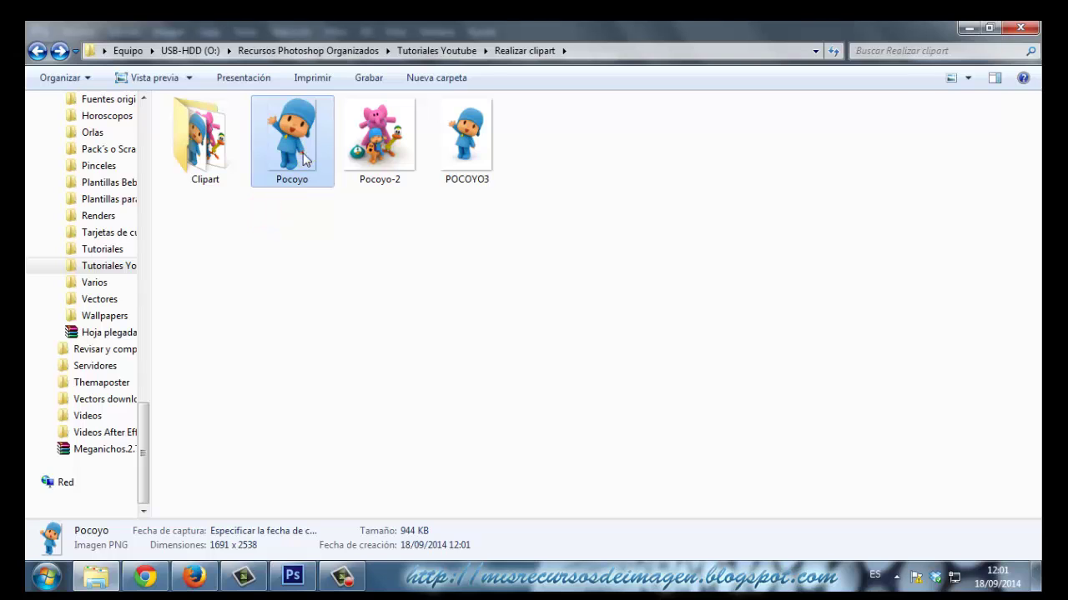
# Open the saved Pocoyo PNG in the Windows photo viewer, inspect the character at different magnifications, and close the viewer
pyautogui.doubleClick(305, 160)
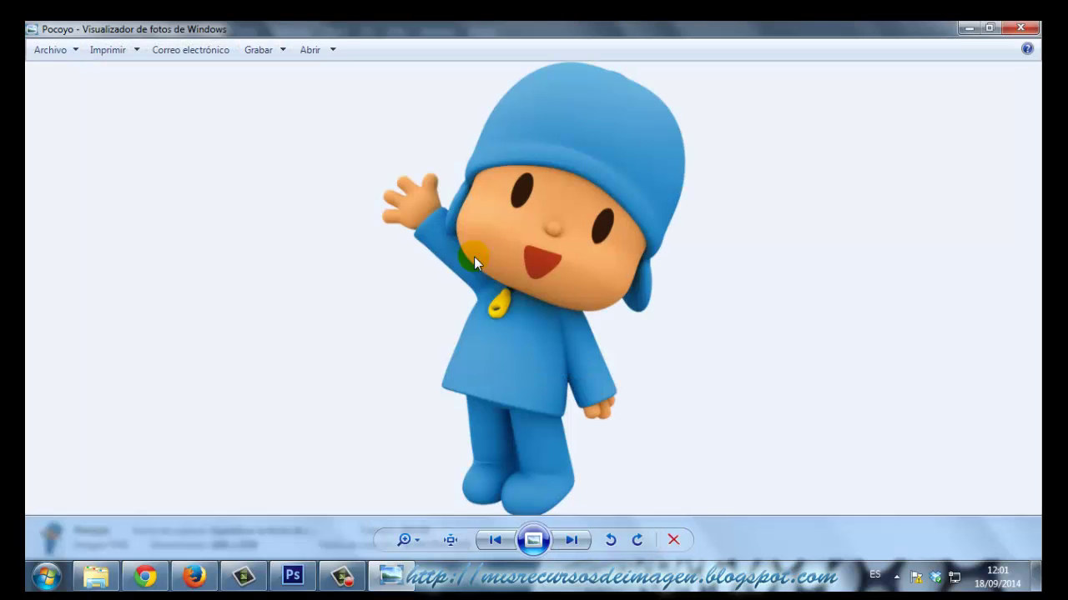
pyautogui.scroll(3, 512, 318)
pyautogui.scroll(-4, 512, 319)
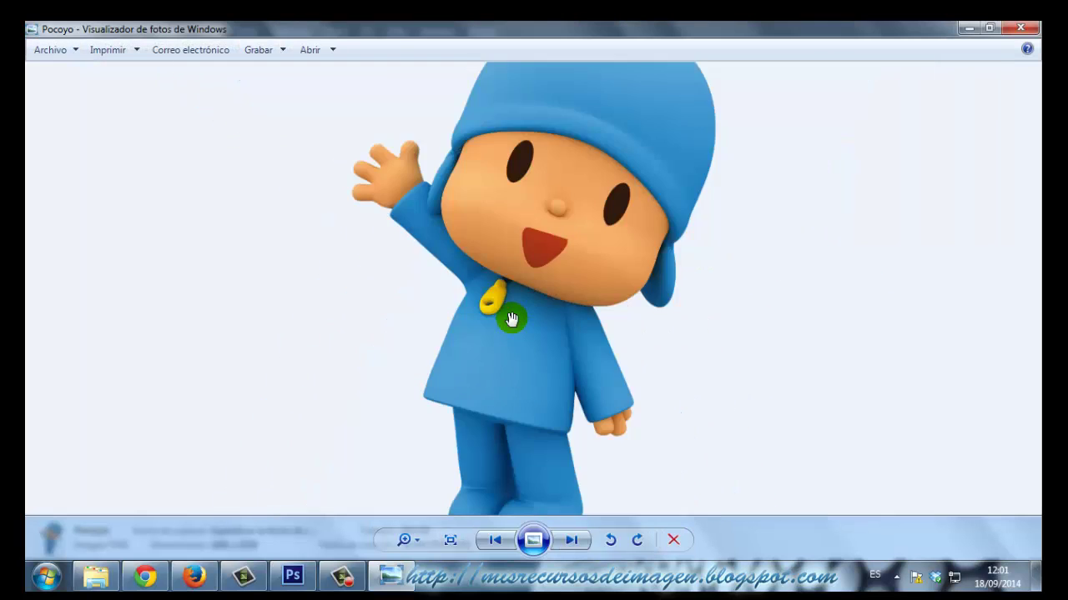
pyautogui.scroll(3, 512, 319)
pyautogui.scroll(-4, 512, 319)
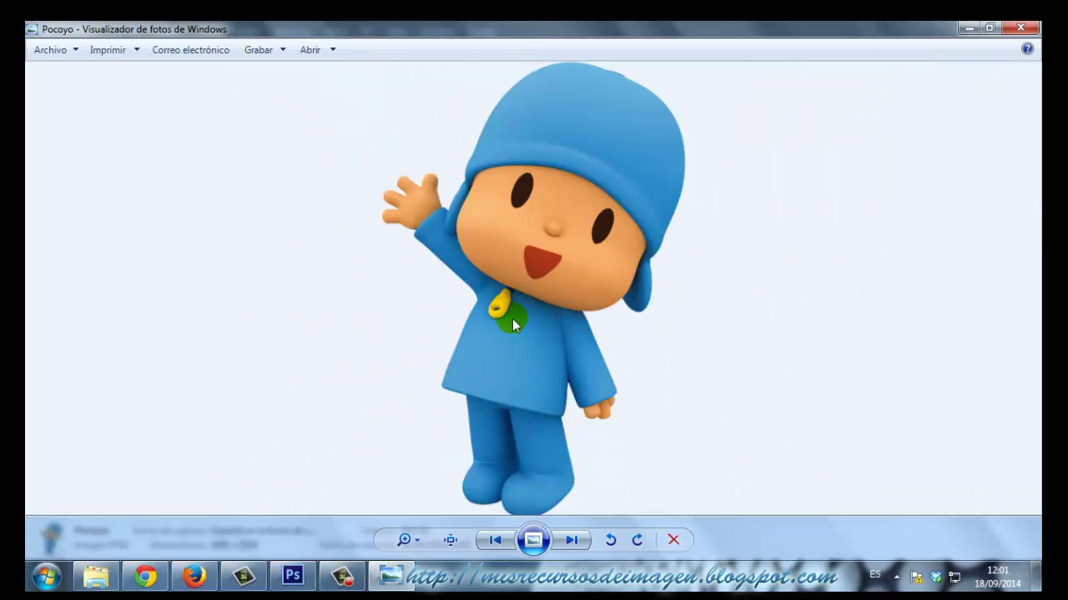
pyautogui.scroll(2, 512, 318)
pyautogui.scroll(2, 512, 318)
pyautogui.scroll(-4, 514, 324)
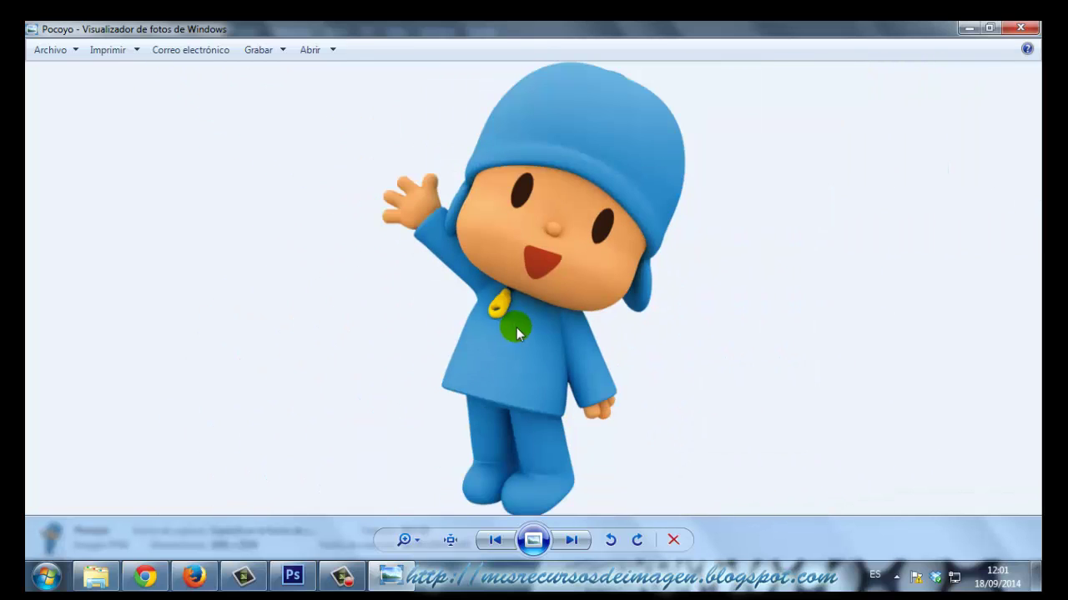
pyautogui.click(1024, 28)
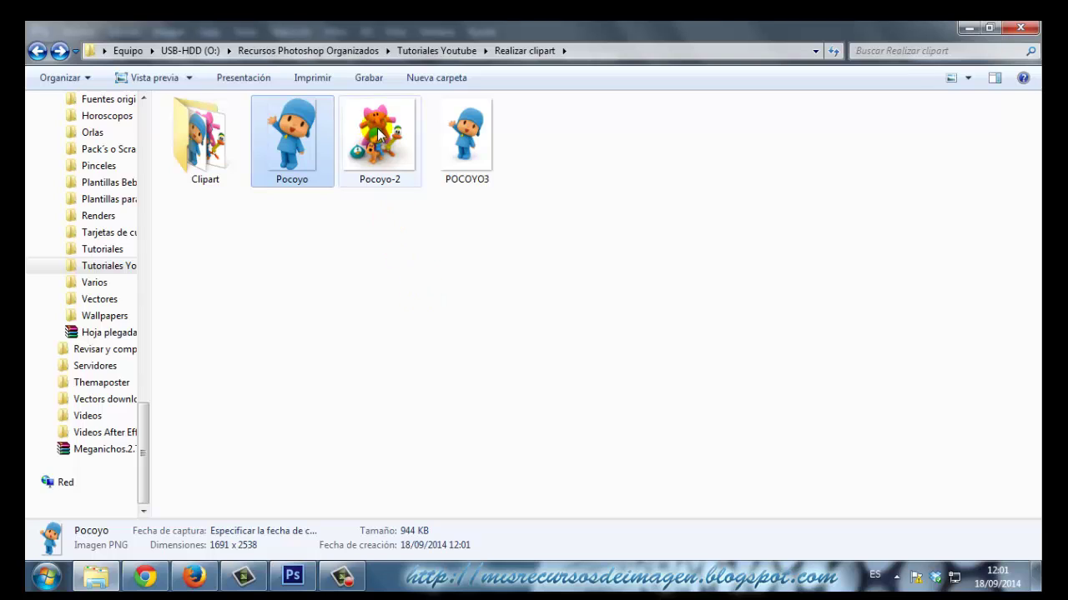
# Return to Photoshop and close both the Sin título-1 and POCOYO3.jpg documents without saving changes
pyautogui.click(292, 576)
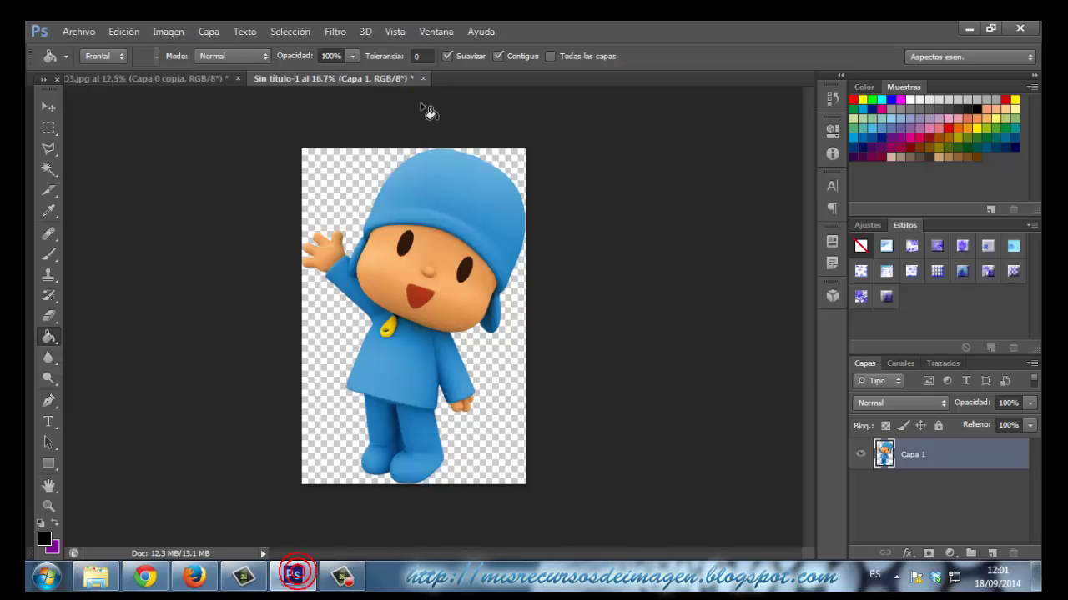
pyautogui.click(424, 79)
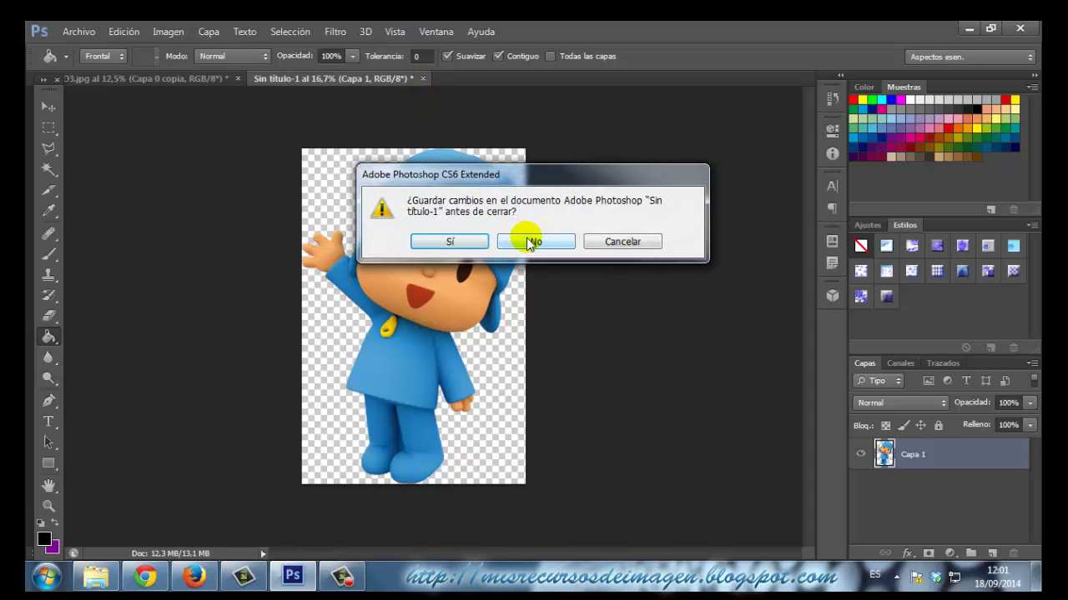
pyautogui.click(528, 242)
pyautogui.click(238, 78)
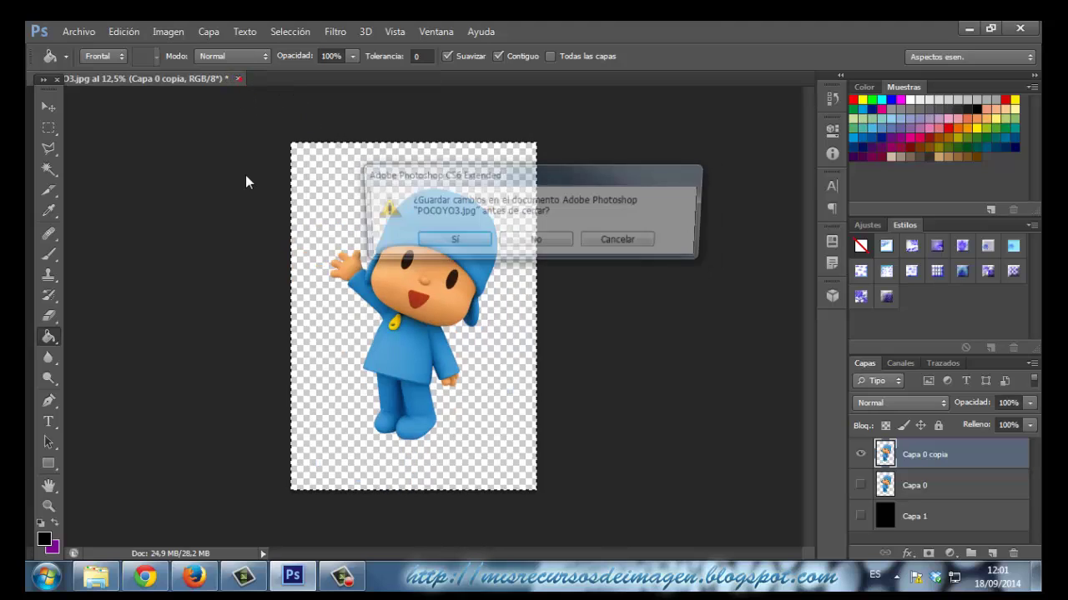
pyautogui.click(518, 244)
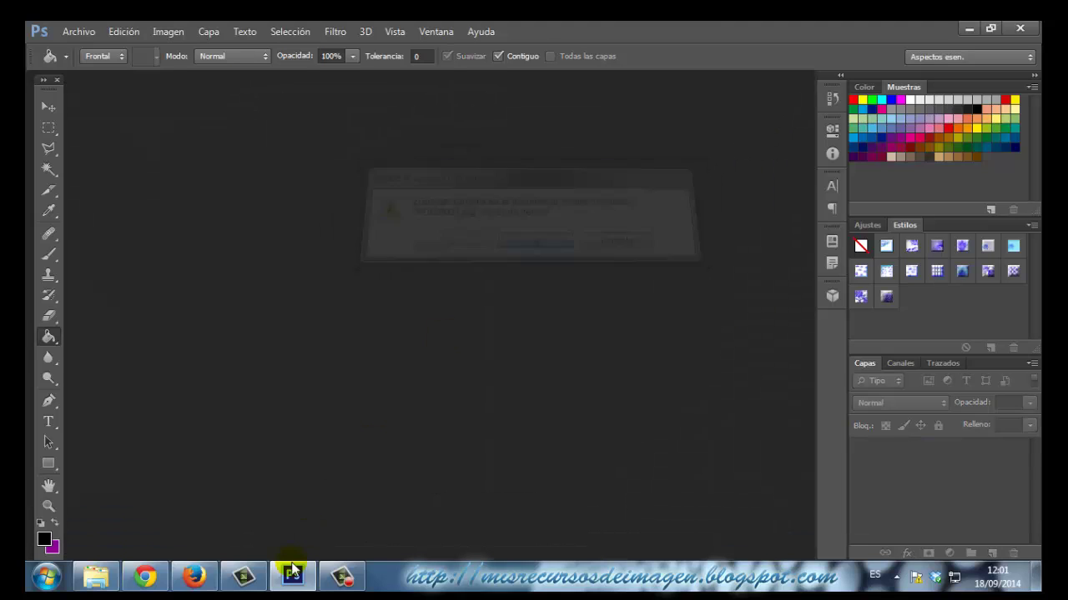
# Open Pocoyo-2 from the Realizar clipart folder in Photoshop and examine the characters and the shadows around their feet
pyautogui.click(109, 580)
pyautogui.moveTo(380, 138); pyautogui.dragTo(374, 391)
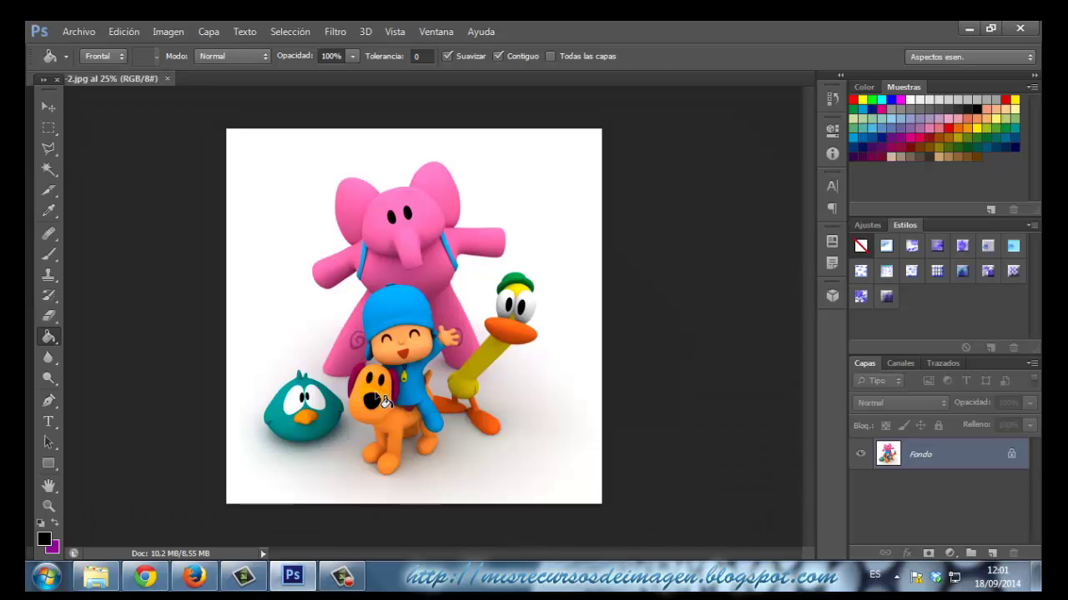
pyautogui.hotkey('ctrl', '+')
pyautogui.hotkey('ctrl', '+')
pyautogui.hotkey('ctrl', '+')
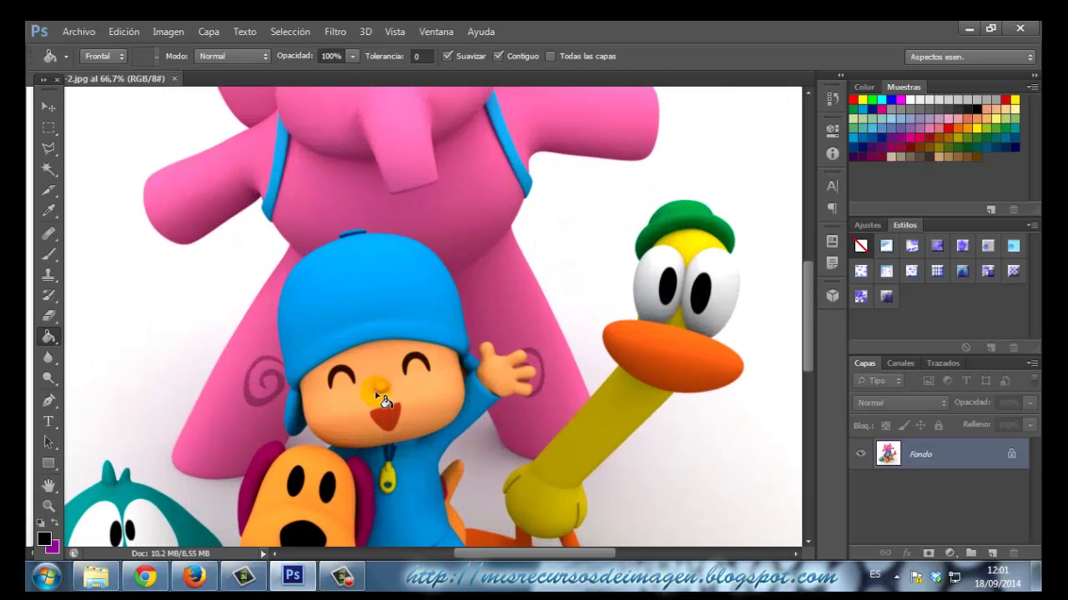
pyautogui.scroll(-5, 409, 387)
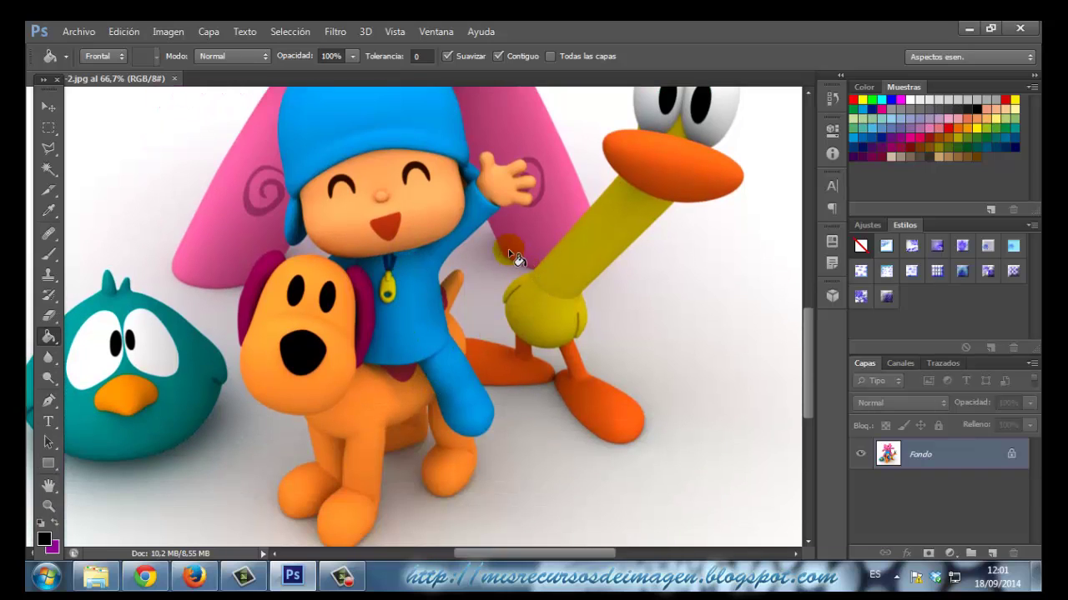
pyautogui.scroll(-3, 621, 283)
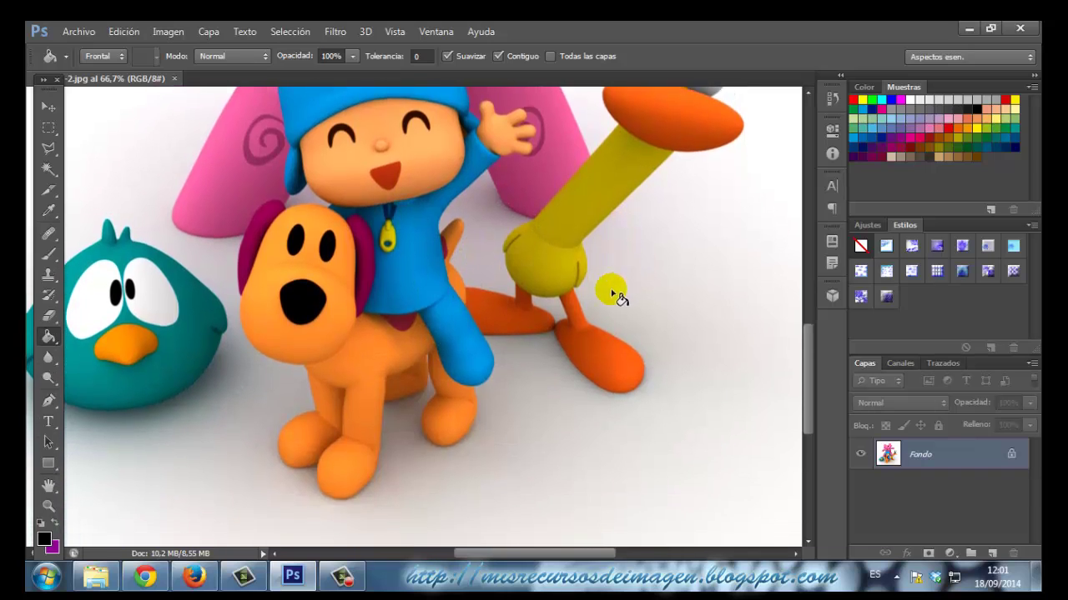
pyautogui.scroll(2, 517, 208)
pyautogui.scroll(1, 321, 233)
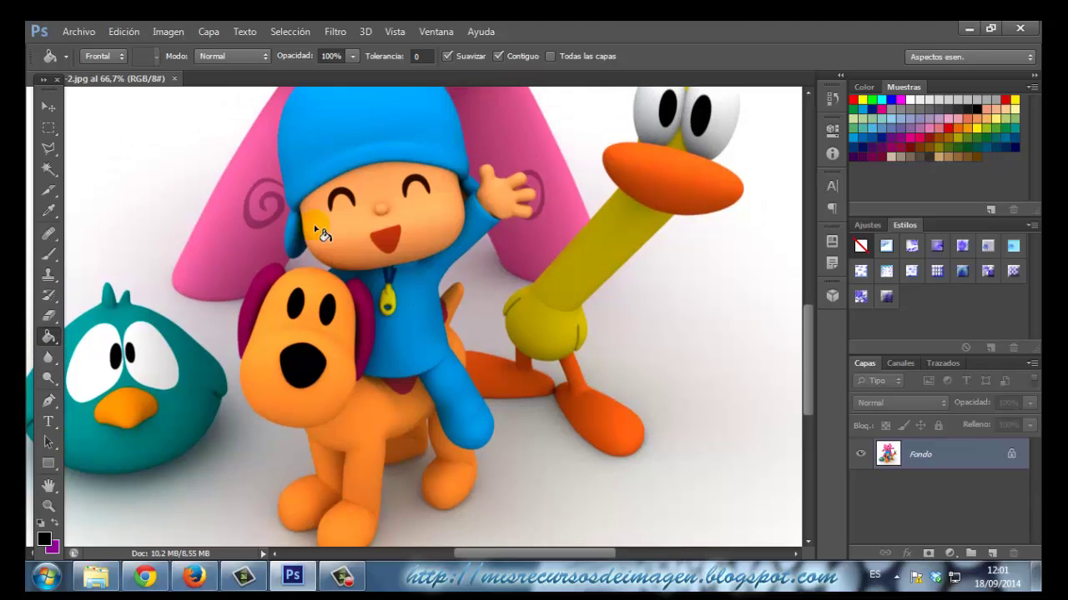
# Select the white background around the characters with the Magic Wand and inspect the selection boundary below their feet
pyautogui.click(46, 170)
pyautogui.click(126, 171)
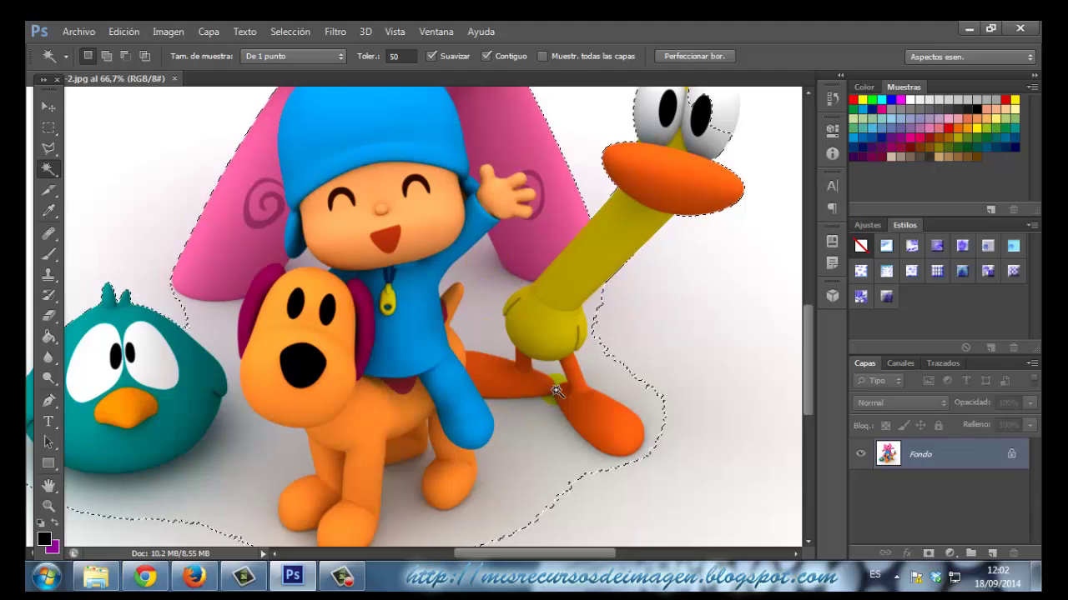
pyautogui.scroll(-5, 622, 417)
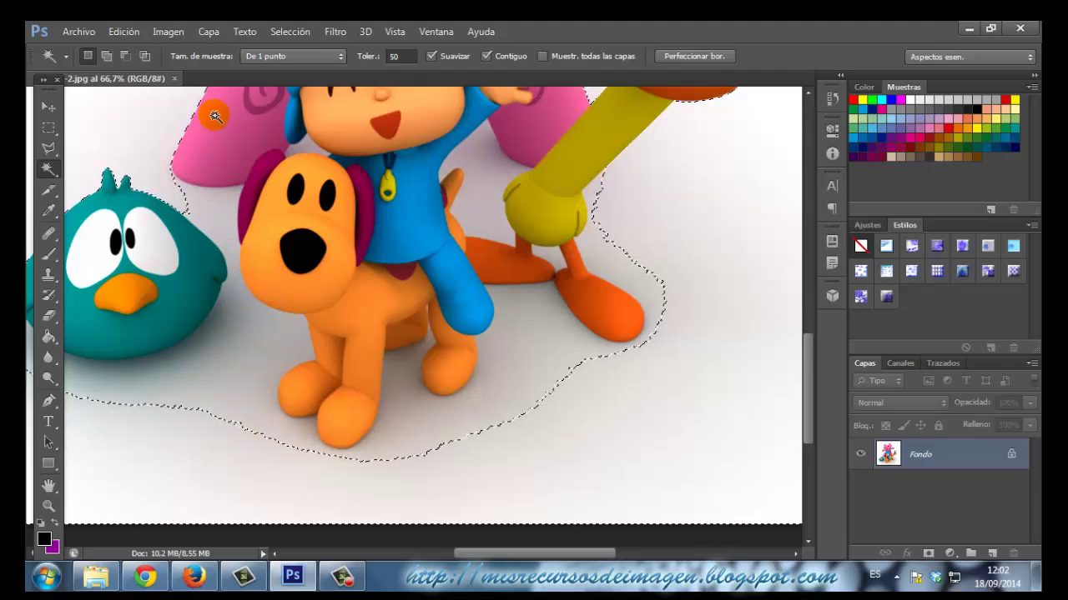
# Examine the selection boundary around the elephant and the duck, especially where it cuts into the duck's white eye
pyautogui.scroll(7, 615, 381)
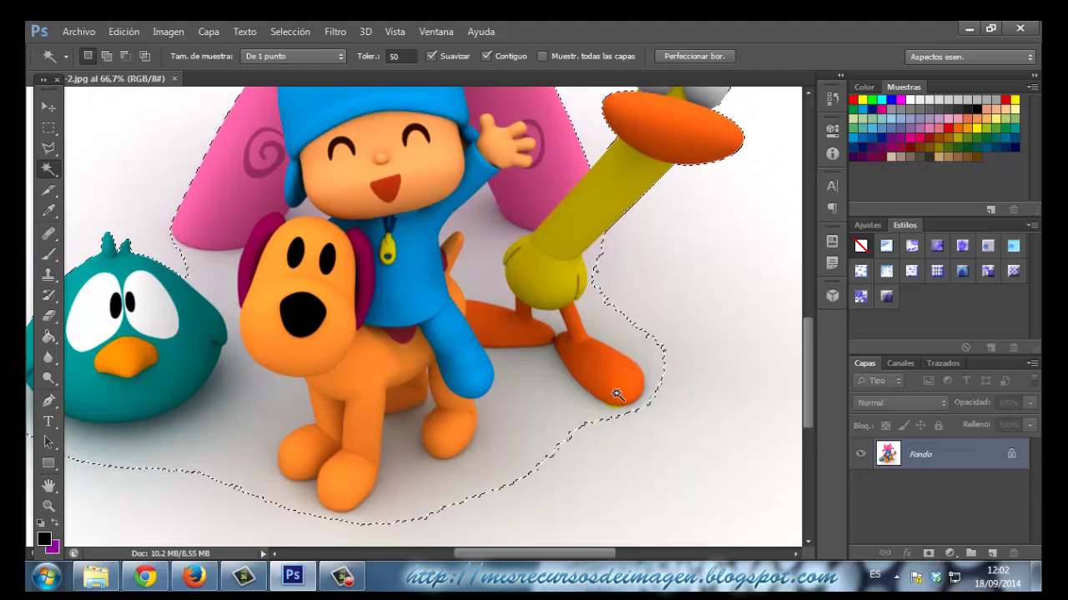
pyautogui.scroll(12, 617, 396)
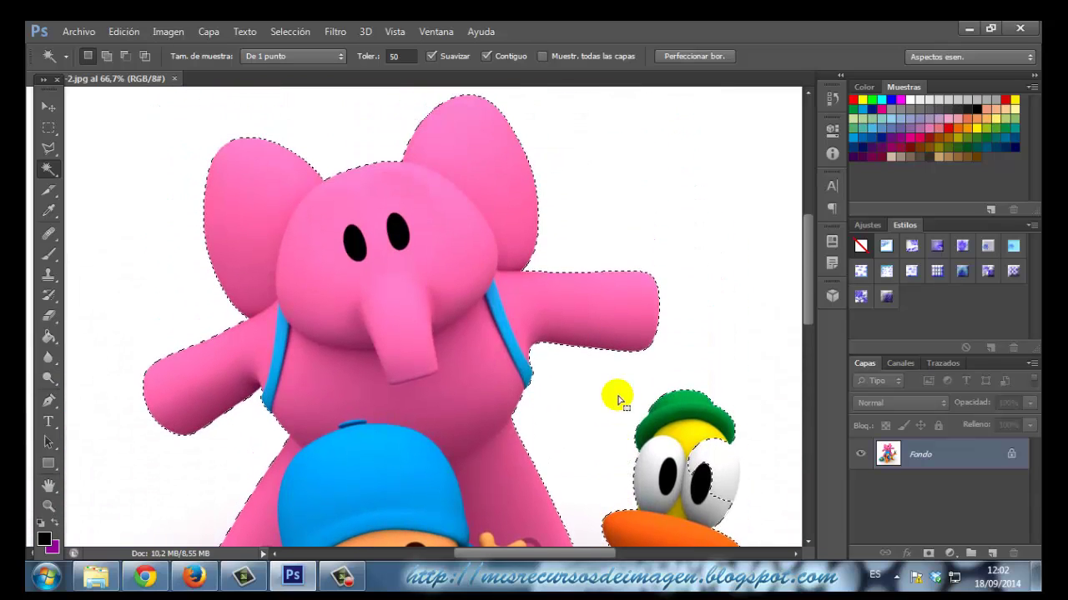
pyautogui.scroll(-3, 617, 398)
pyautogui.scroll(-7, 617, 400)
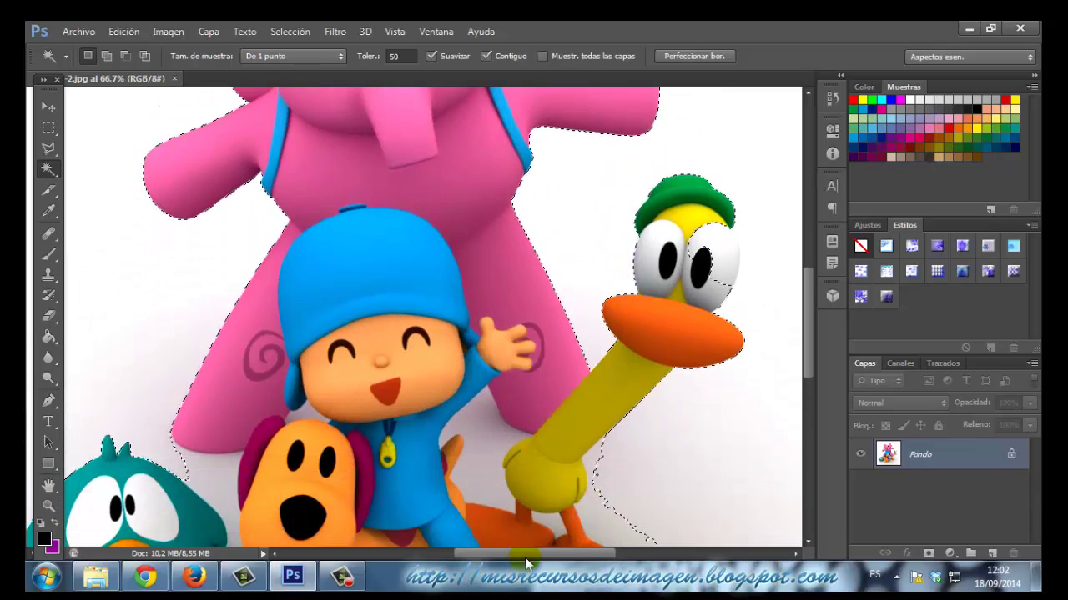
pyautogui.moveTo(525, 554); pyautogui.dragTo(580, 553)
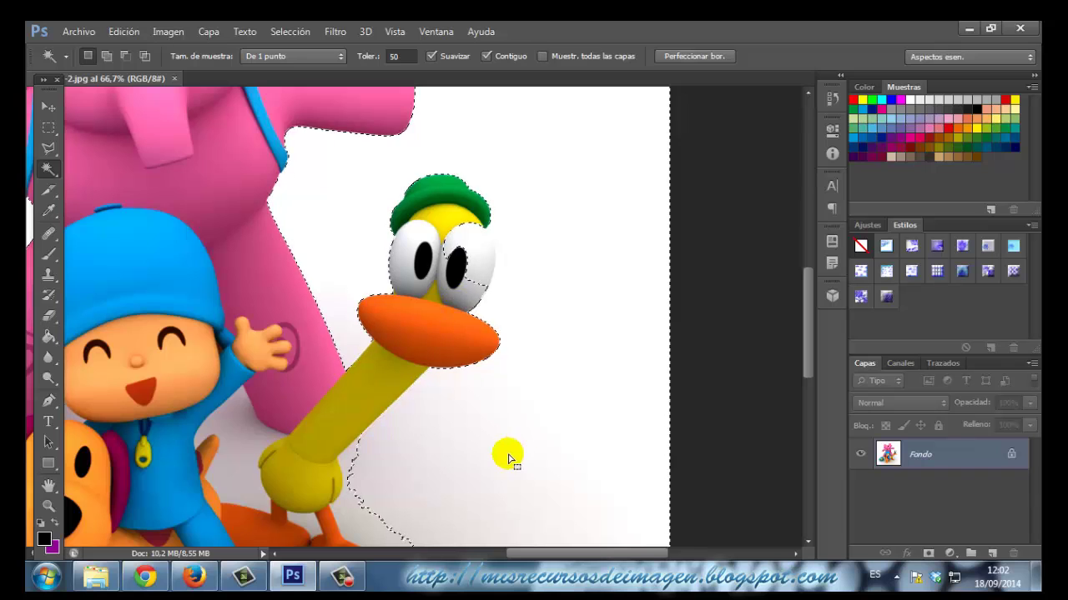
pyautogui.hotkey('ctrl', '+')
pyautogui.hotkey('ctrl', '+')
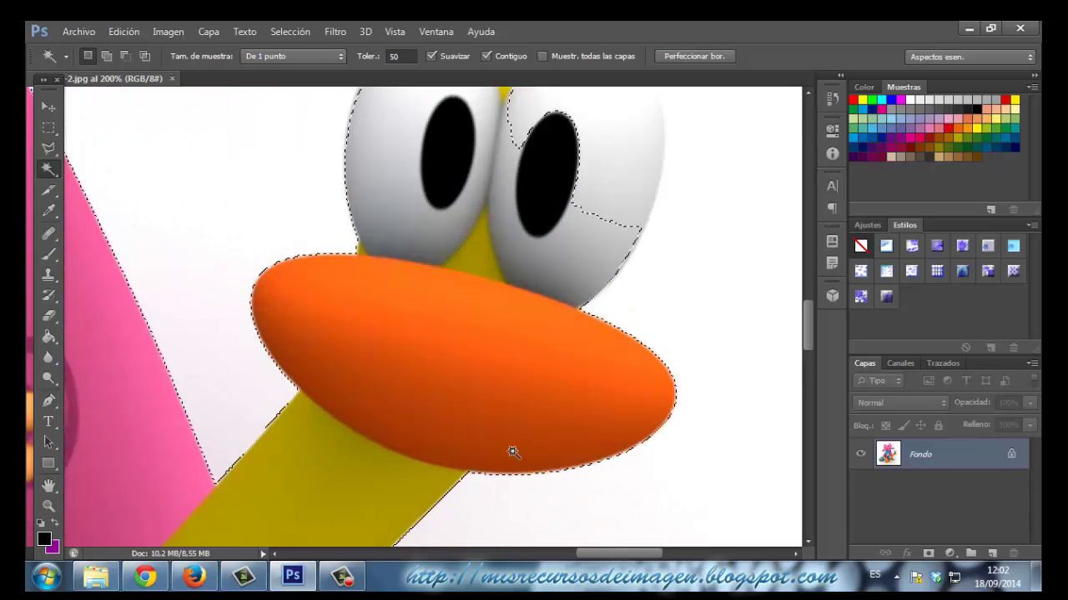
pyautogui.moveTo(808, 341); pyautogui.dragTo(809, 320)
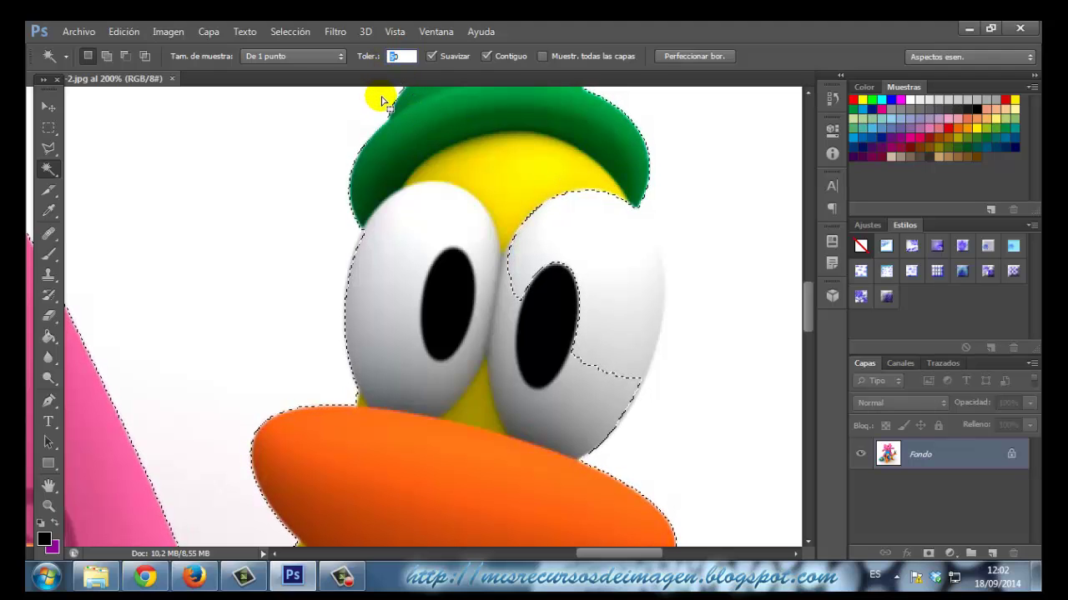
# Deselect and try selecting the white background again with the Magic Wand at a tolerance of 10
pyautogui.click(134, 34)
pyautogui.click(119, 30)
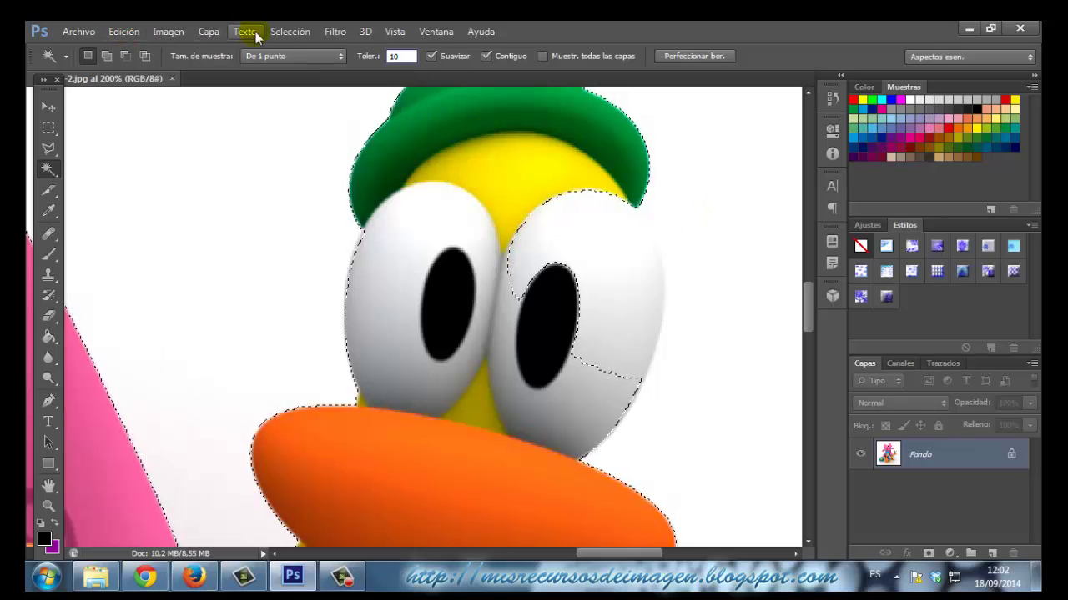
pyautogui.click(290, 31)
pyautogui.click(309, 64)
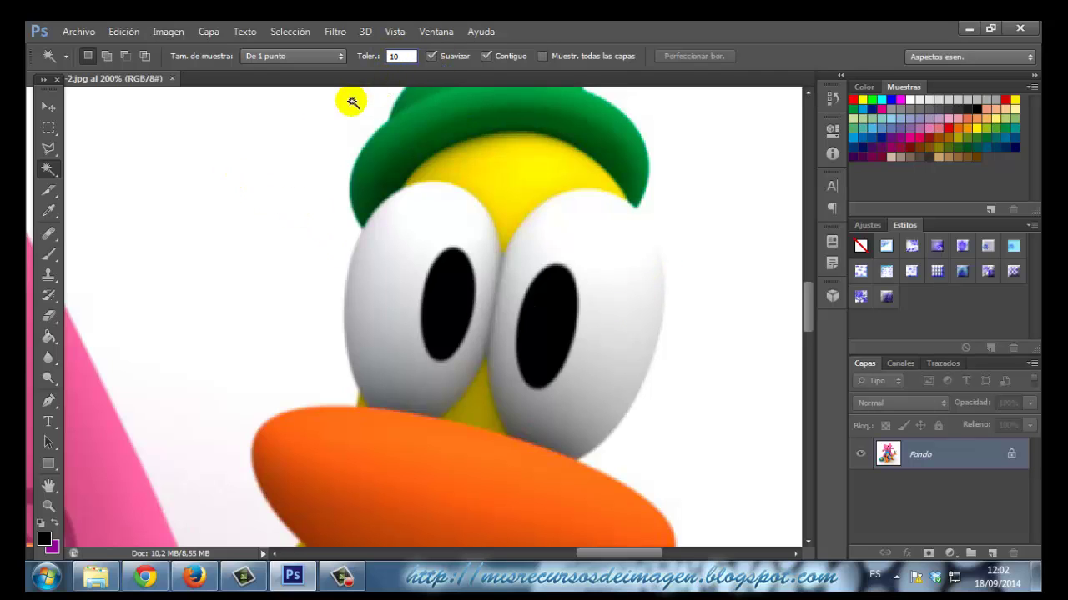
pyautogui.click(297, 133)
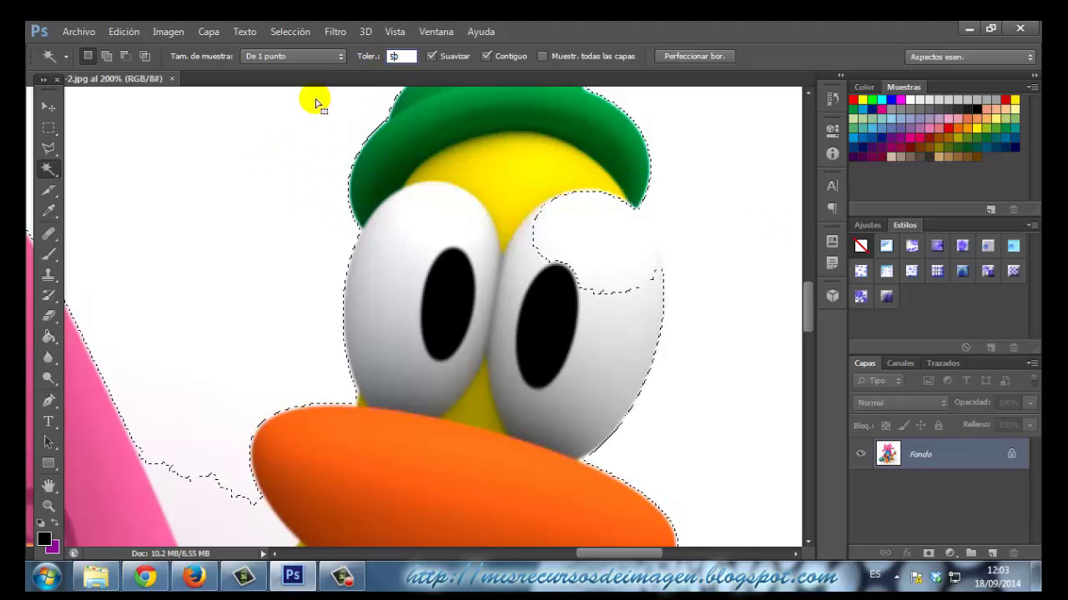
# Clear the selection, set the Magic Wand tolerance to 50, reselect the white background and check its boundary around the duck
pyautogui.click(289, 31)
pyautogui.click(293, 64)
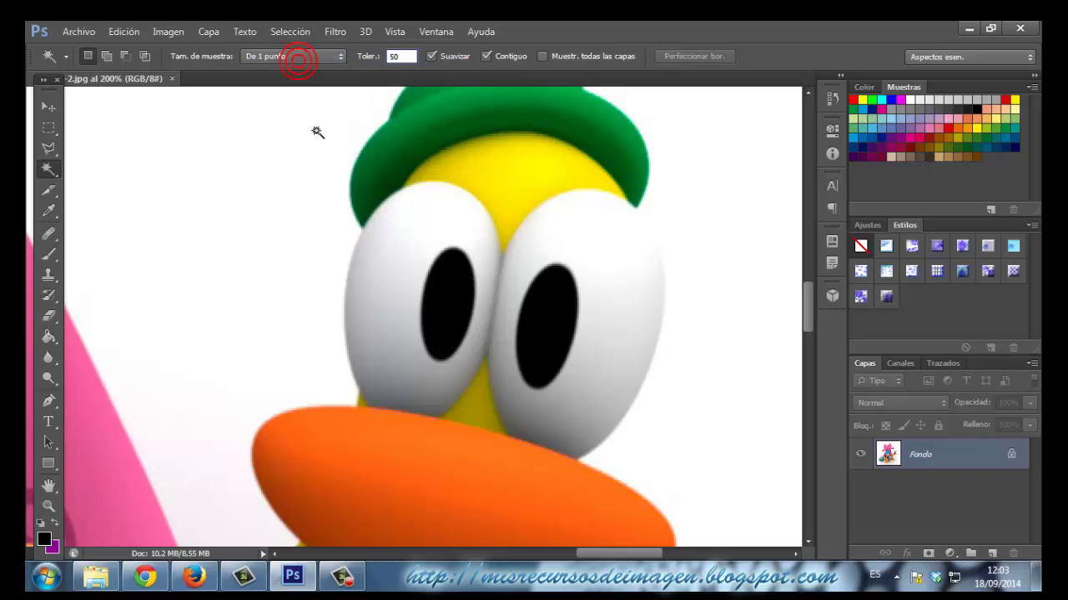
pyautogui.scroll(-5, 669, 392)
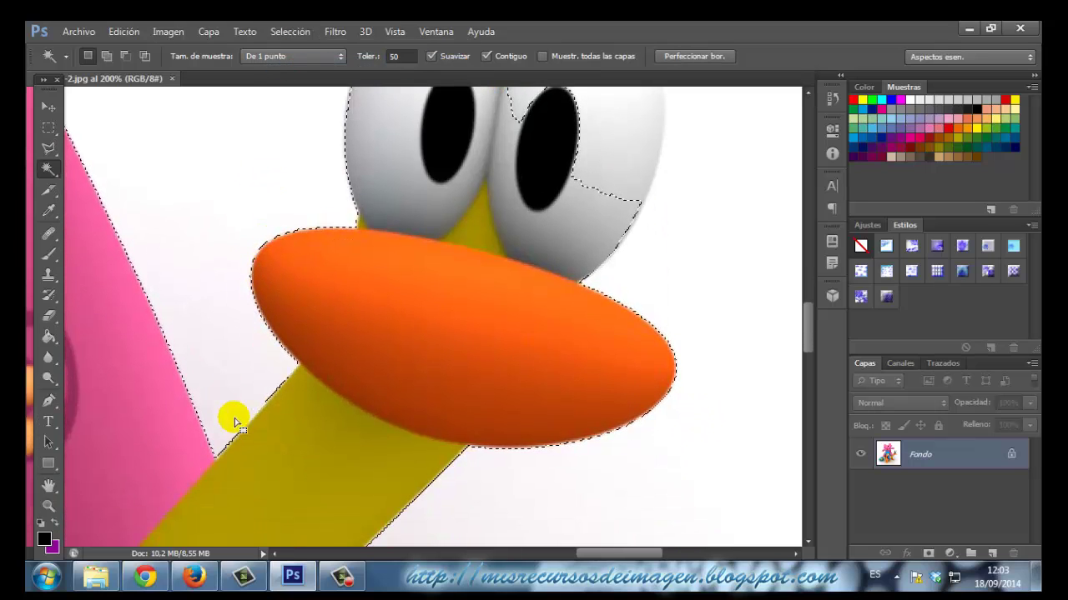
pyautogui.scroll(-6, 393, 405)
pyautogui.scroll(-3, 424, 333)
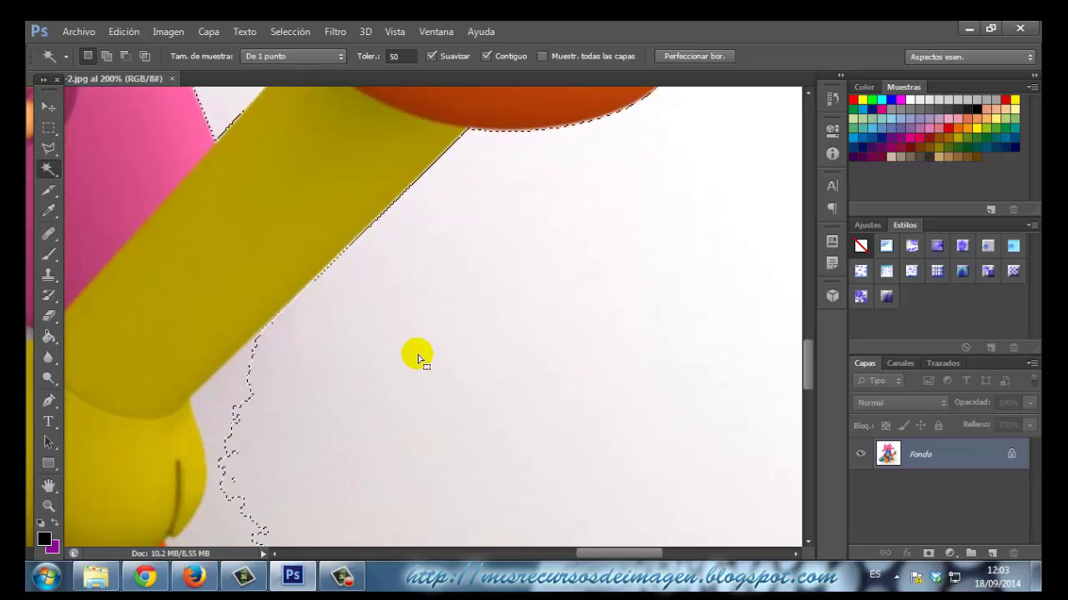
pyautogui.scroll(-3, 417, 357)
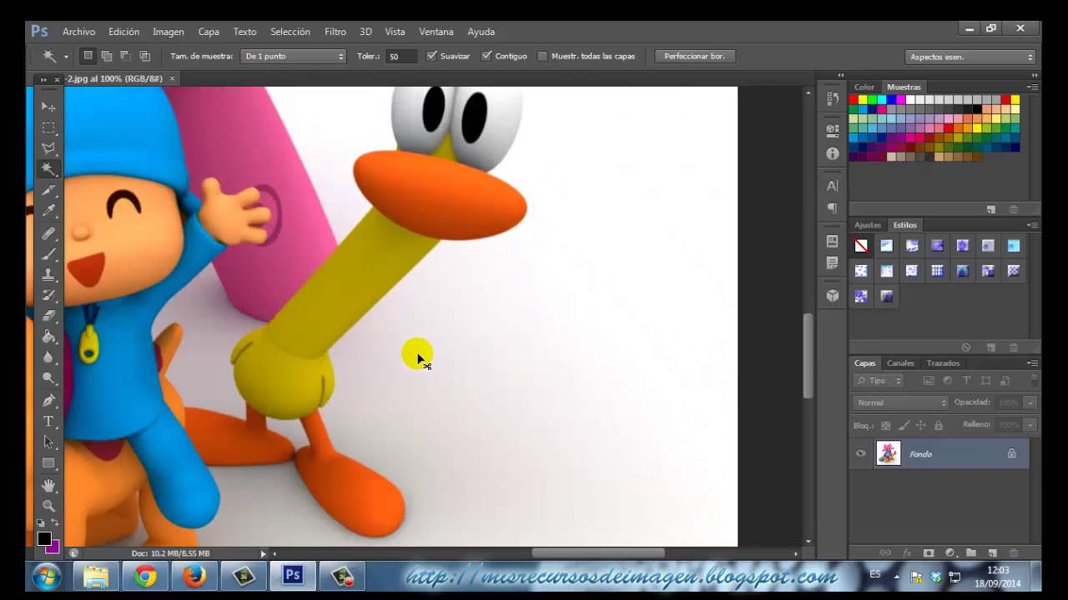
pyautogui.scroll(-1, 417, 357)
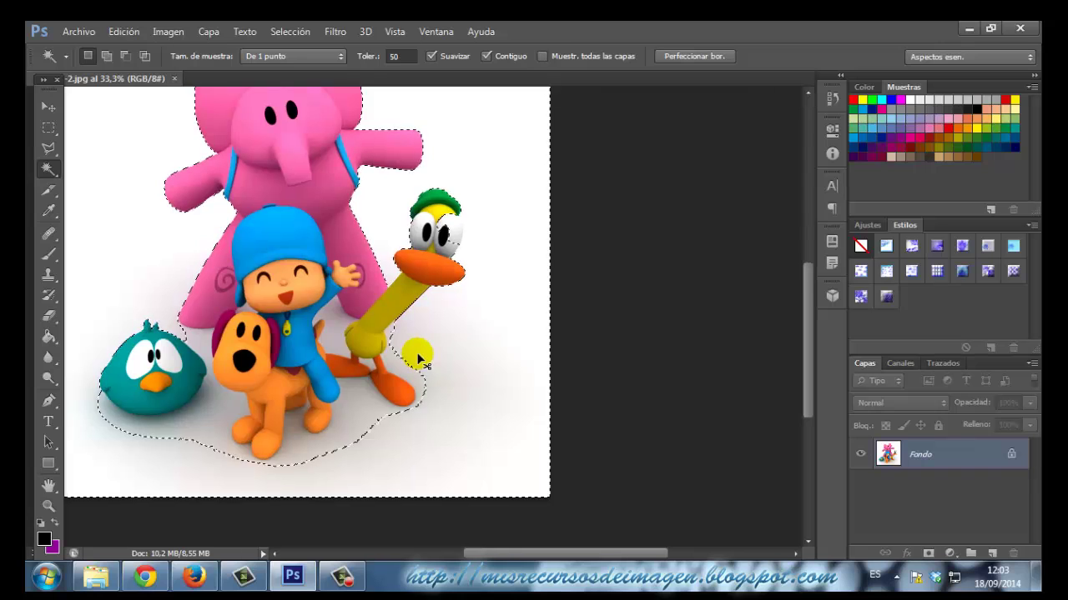
pyautogui.moveTo(601, 555); pyautogui.dragTo(562, 555)
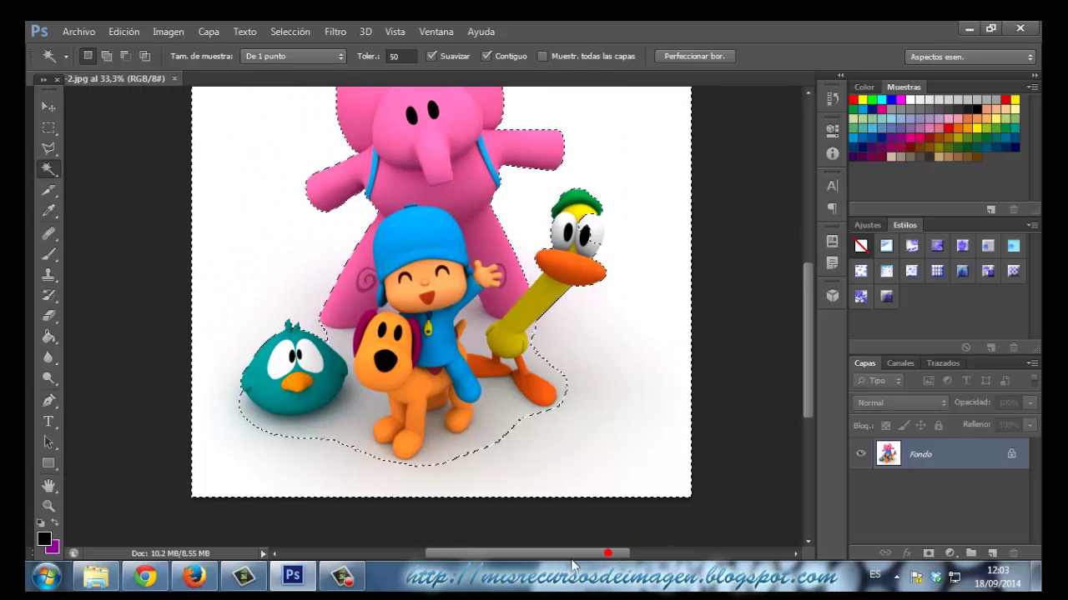
# Add the small background gap between Pocoyo's hat and the dog's head to the Magic Wand selection
pyautogui.hotkey('ctrl', 'd')
pyautogui.hotkey('ctrl', '+')
pyautogui.hotkey('ctrl', '+')
pyautogui.hotkey('ctrl', '+')
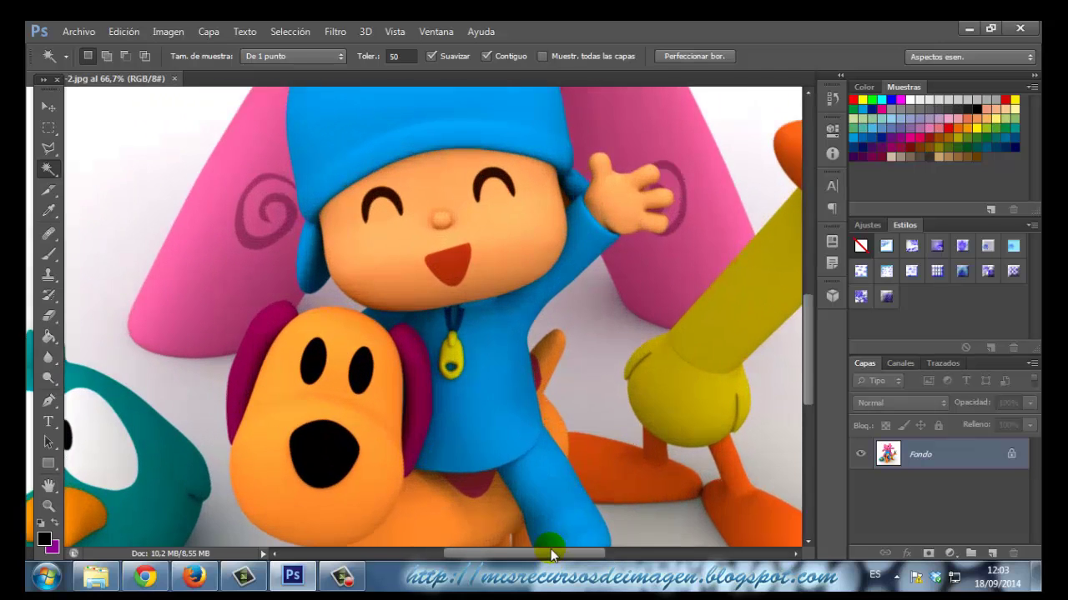
pyautogui.moveTo(474, 555); pyautogui.dragTo(450, 555)
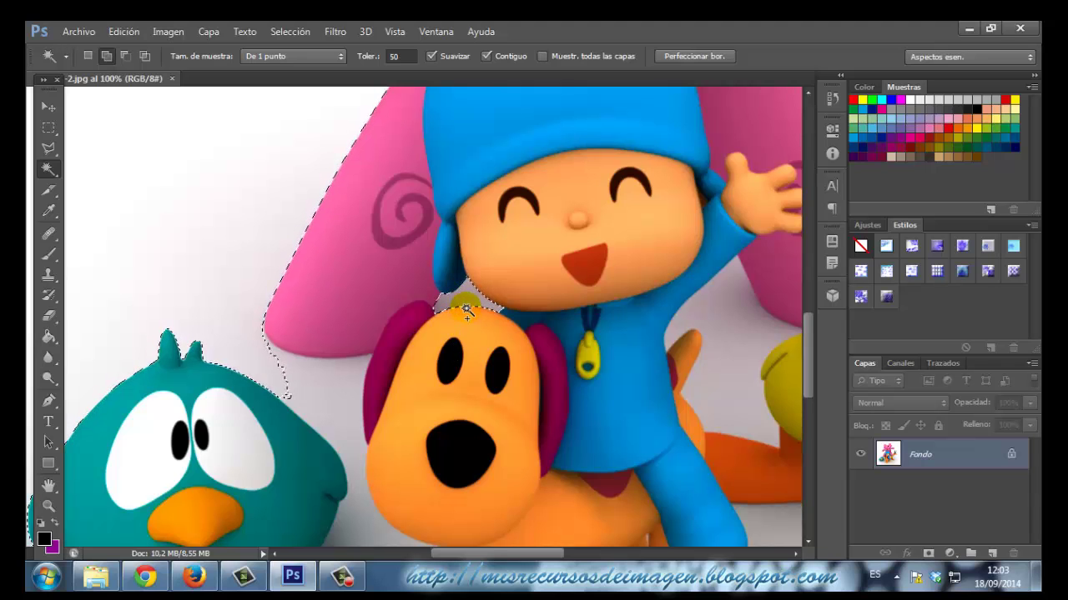
# Add the grey shadows between the teal bird and the dog and around their bodies to the background selection
pyautogui.scroll(-2, 429, 397)
pyautogui.scroll(-3, 429, 397)
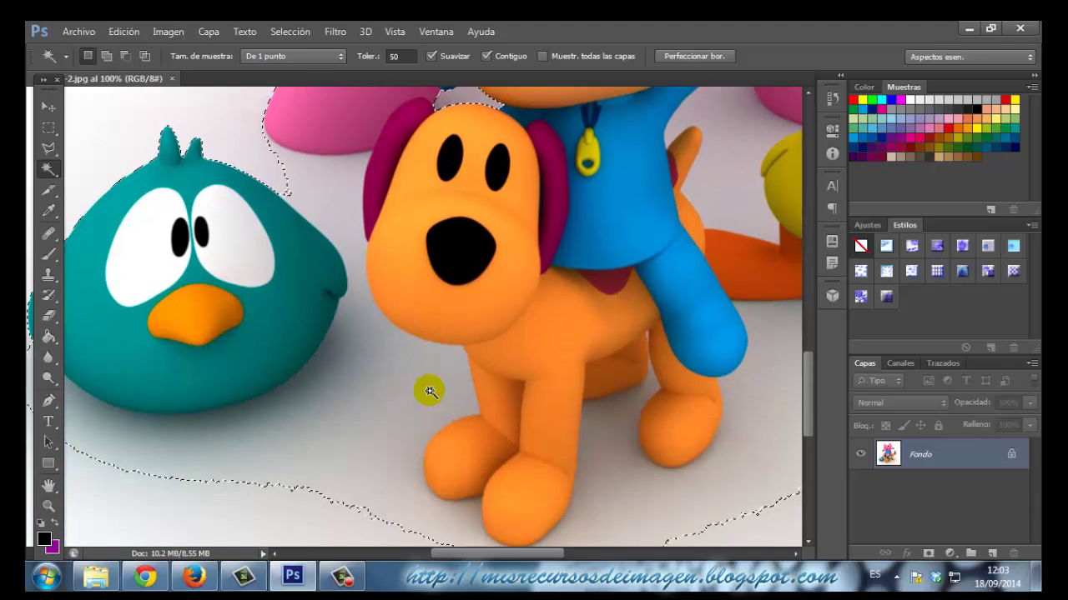
pyautogui.press('shift')
pyautogui.keyDown('shift'); pyautogui.click(367, 163); pyautogui.keyUp('shift')
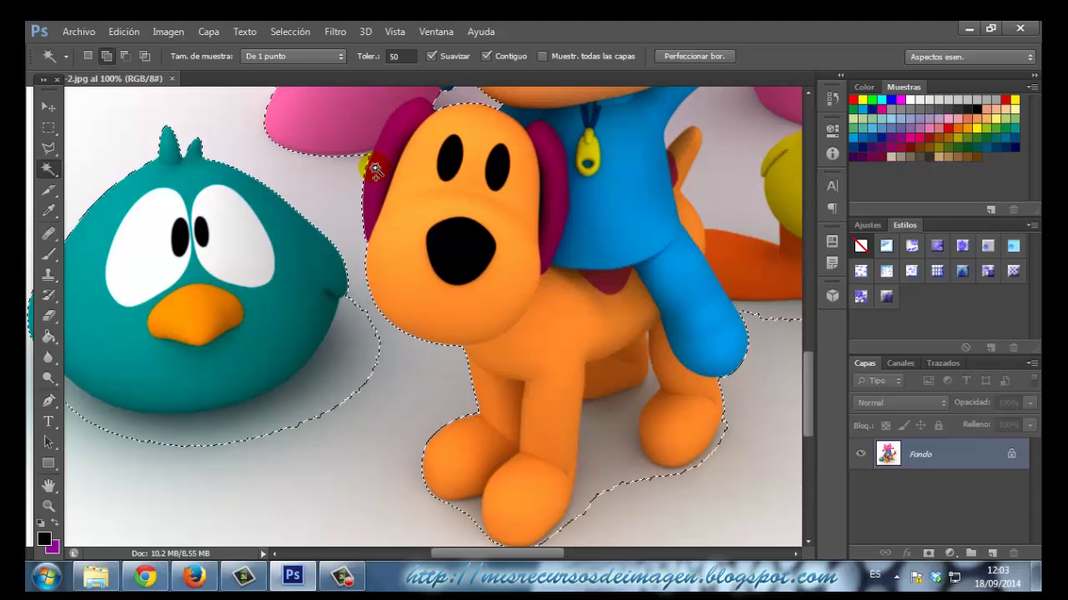
pyautogui.scroll(-1, 346, 354)
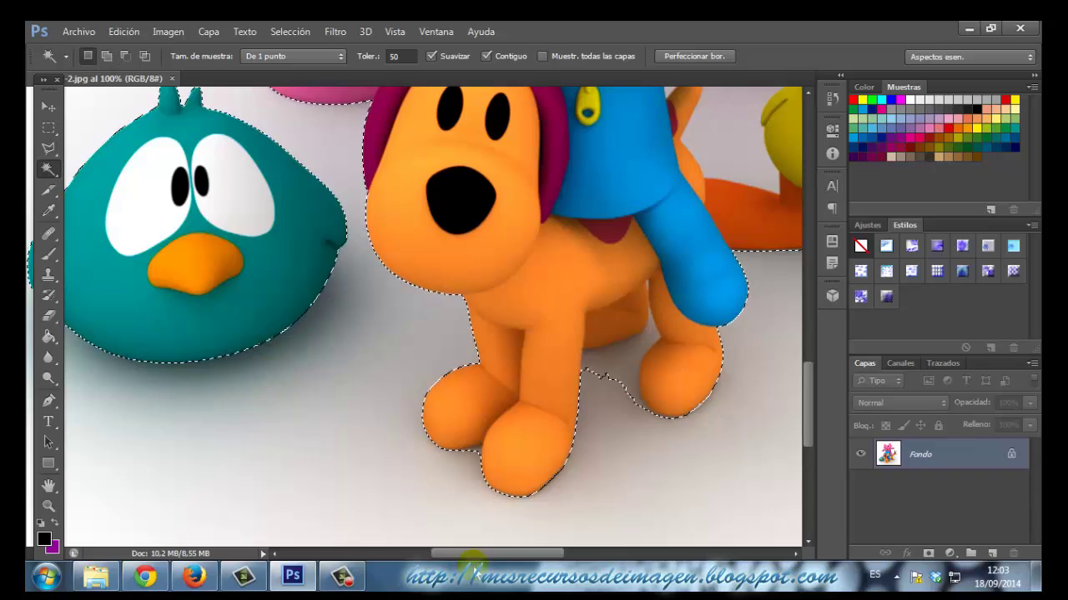
pyautogui.moveTo(484, 552); pyautogui.dragTo(514, 554)
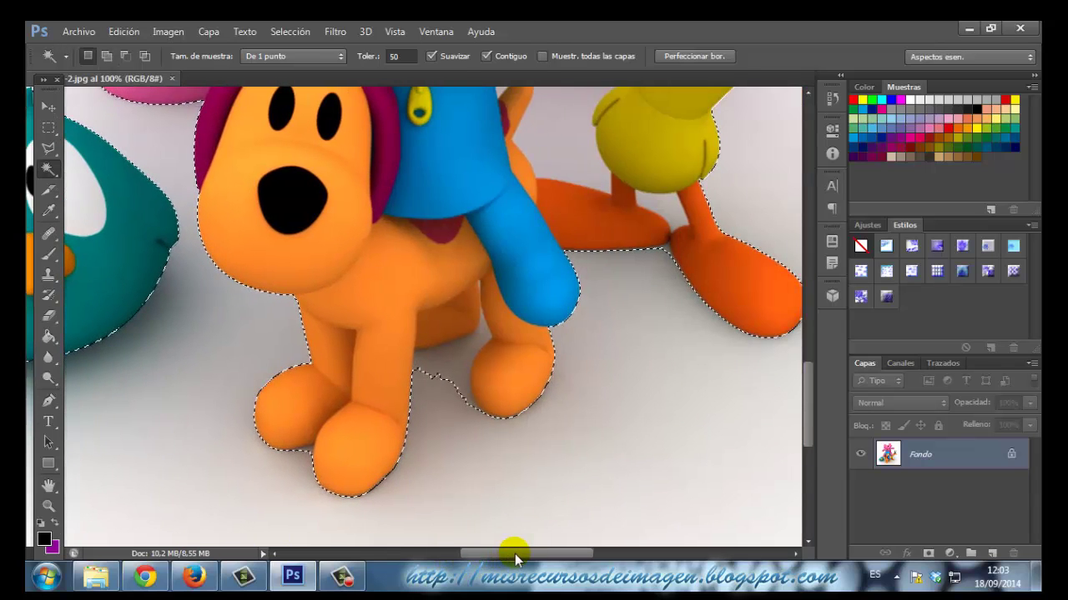
# Add the remaining shadows around the dog's feet and the narrow gap between its hind legs to the selection
pyautogui.click(307, 453)
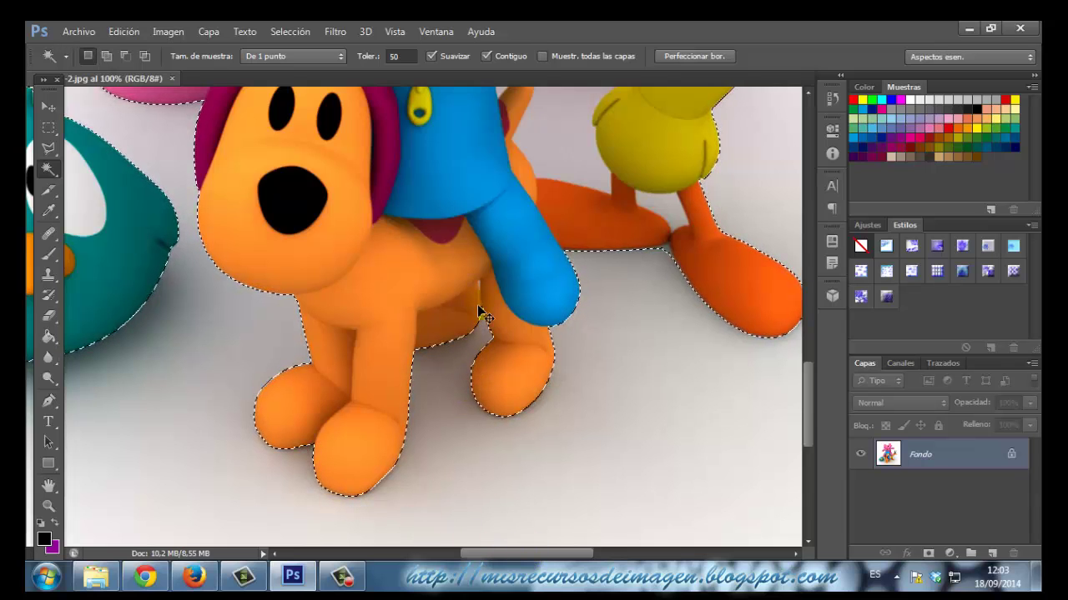
pyautogui.hotkey('ctrl', '+')
pyautogui.hotkey('ctrl', '+')
pyautogui.keyDown('shift'); pyautogui.click(603, 223); pyautogui.keyUp('shift')
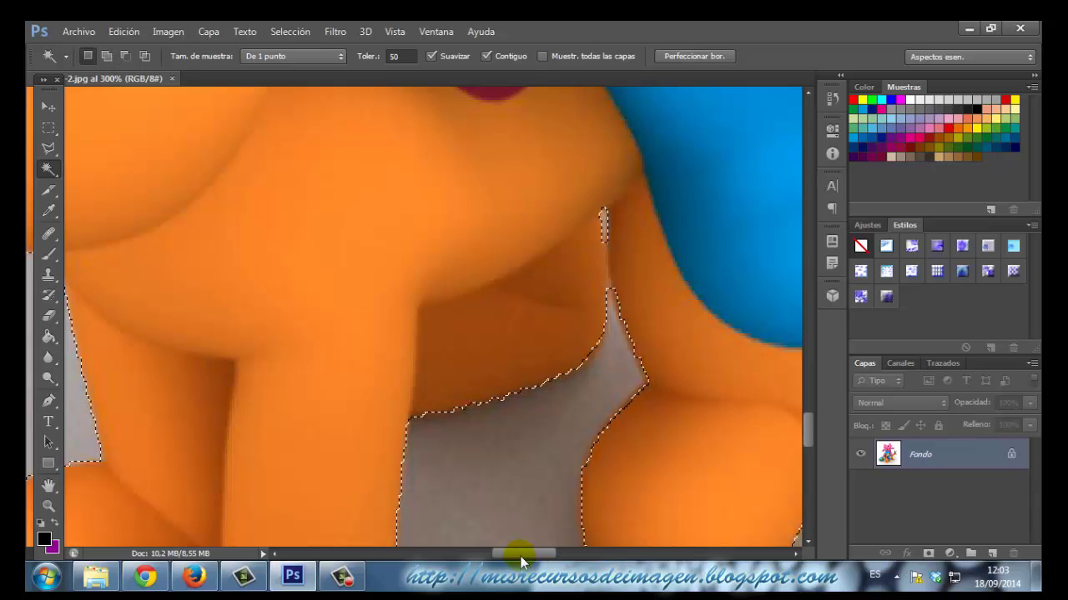
# Add the dark shadow where the duck's two orange feet meet to the background selection
pyautogui.moveTo(520, 553); pyautogui.dragTo(571, 557)
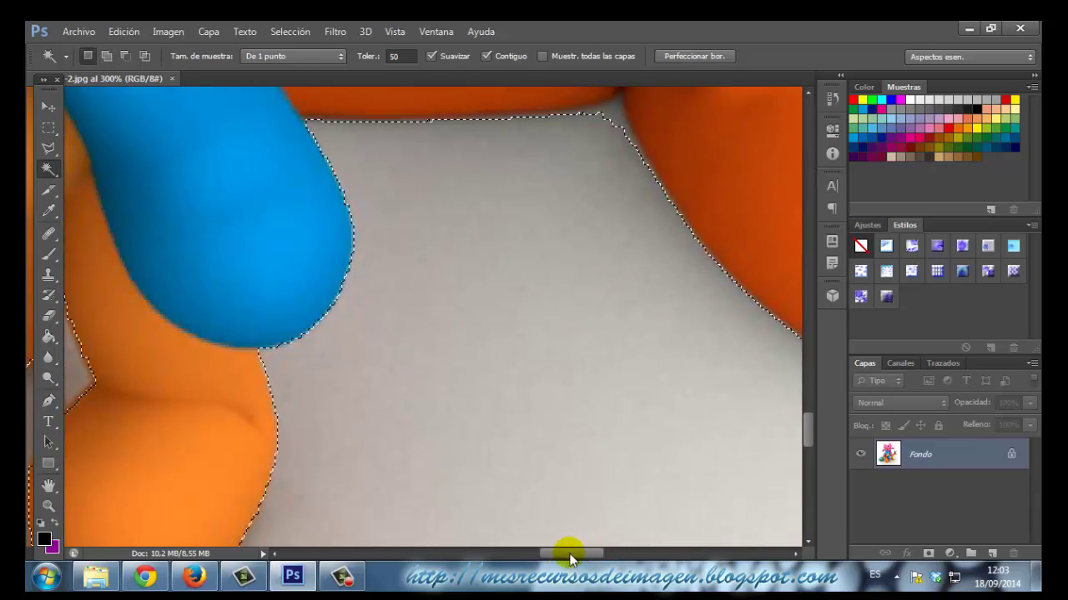
pyautogui.hotkey('ctrl', '-')
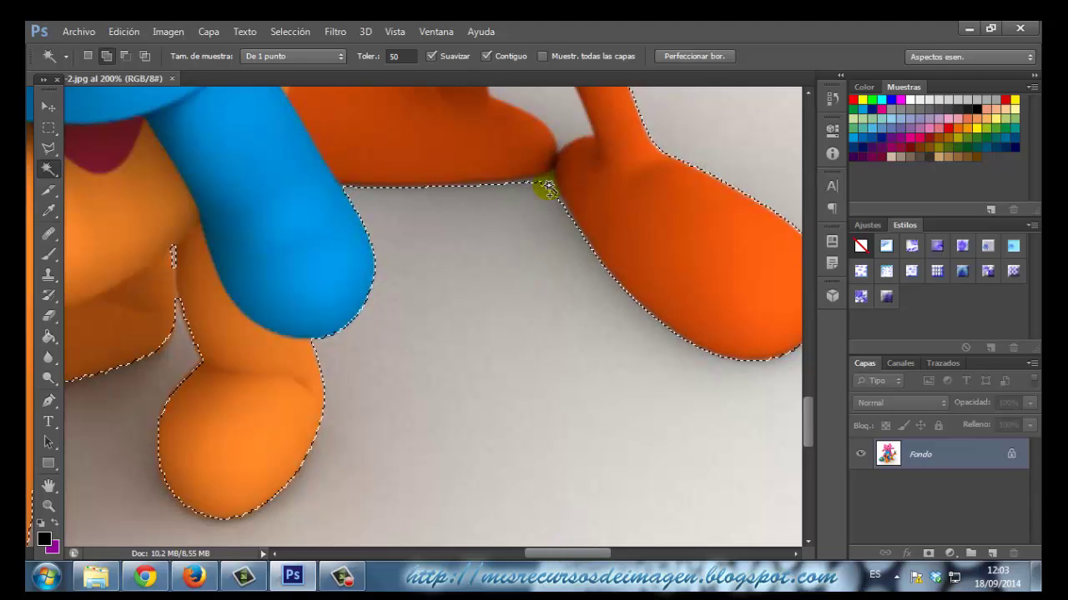
pyautogui.keyDown('shift'); pyautogui.click(542, 180); pyautogui.keyUp('shift')
pyautogui.scroll(5, 539, 204)
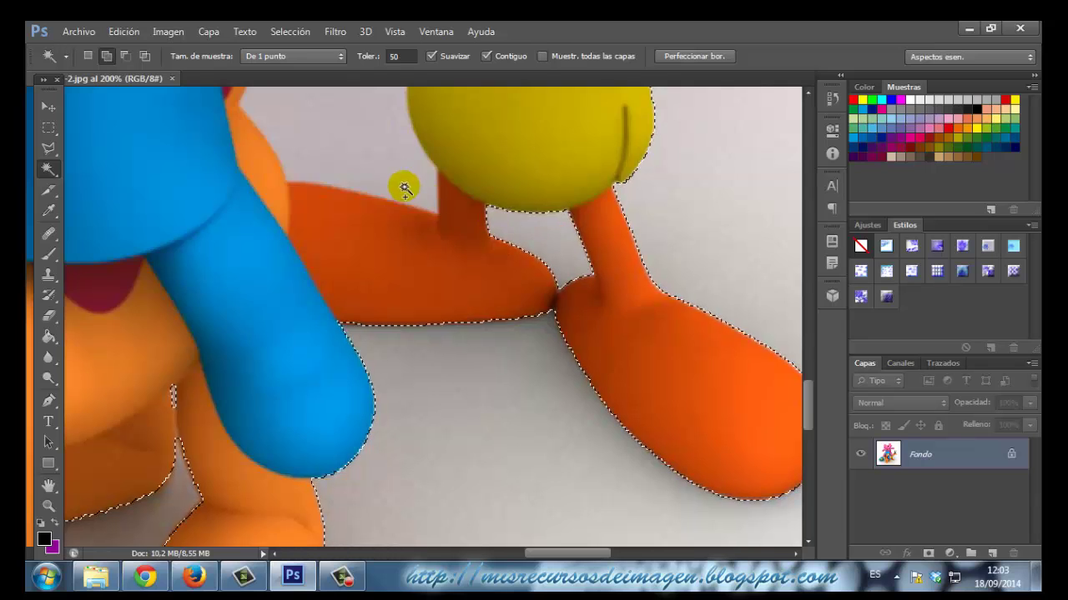
# Add the enclosed background between Pocoyo, the elephant's leg and the duck, including the shadow beside the leg, to the selection
pyautogui.scroll(3, 388, 183)
pyautogui.scroll(6, 381, 221)
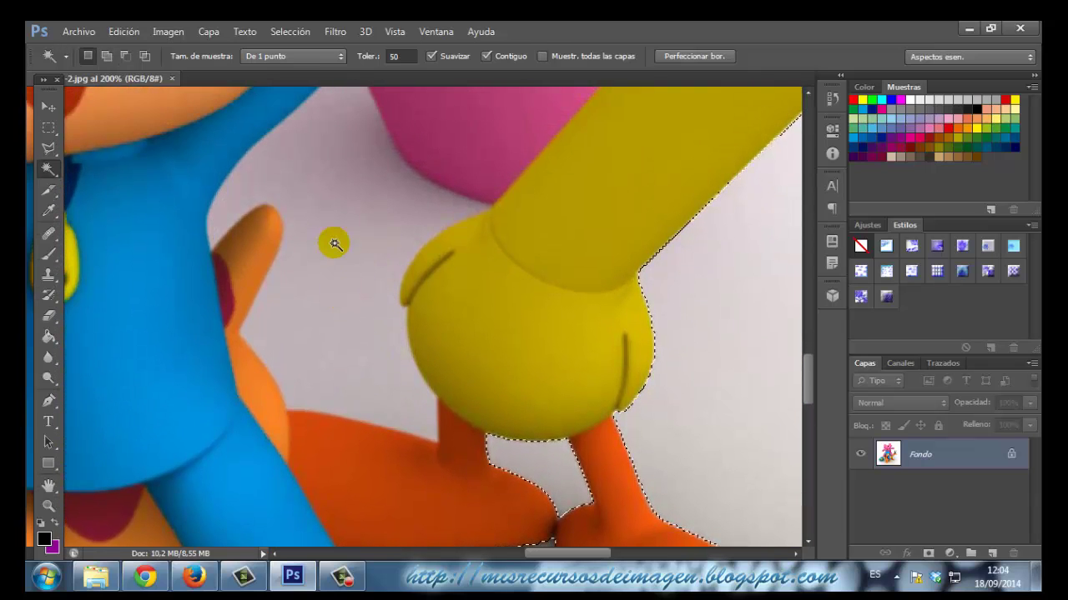
pyautogui.press('shift')
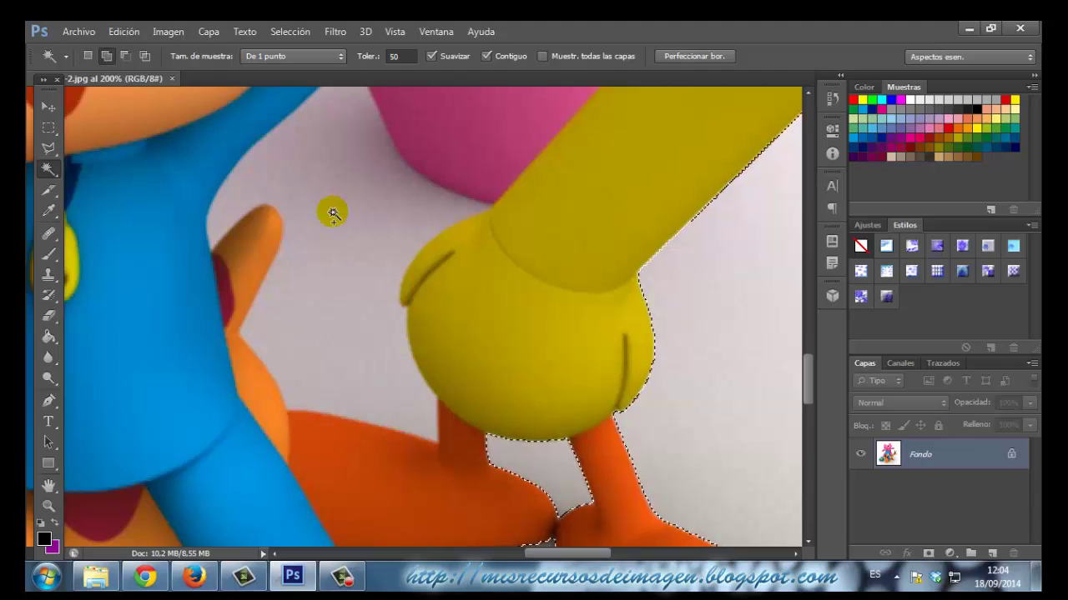
pyautogui.scroll(2, 328, 244)
pyautogui.scroll(-2, 329, 247)
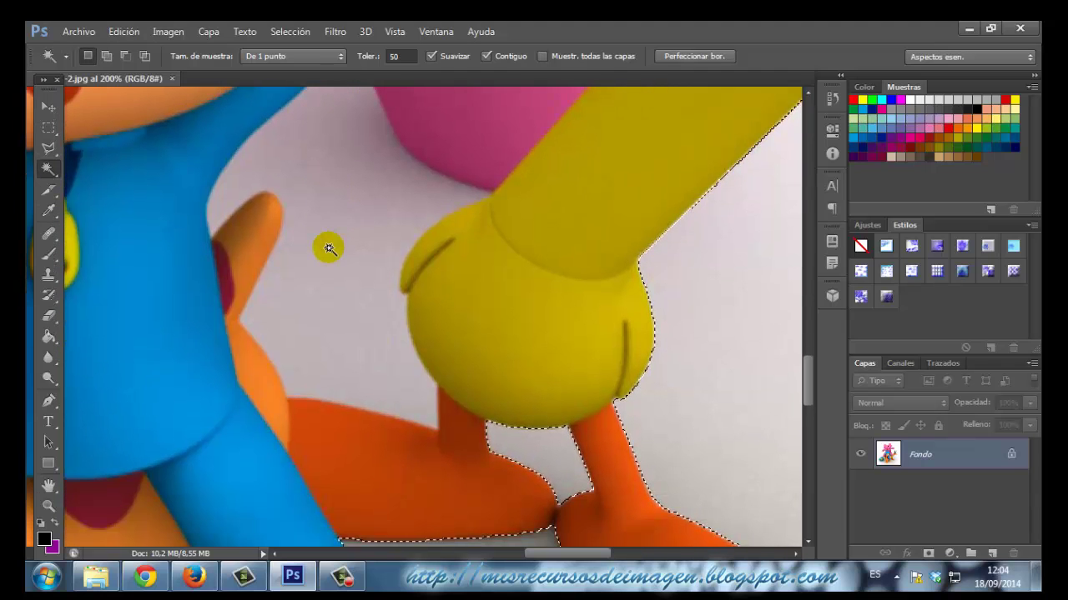
pyautogui.keyDown('shift'); pyautogui.click(340, 256); pyautogui.keyUp('shift')
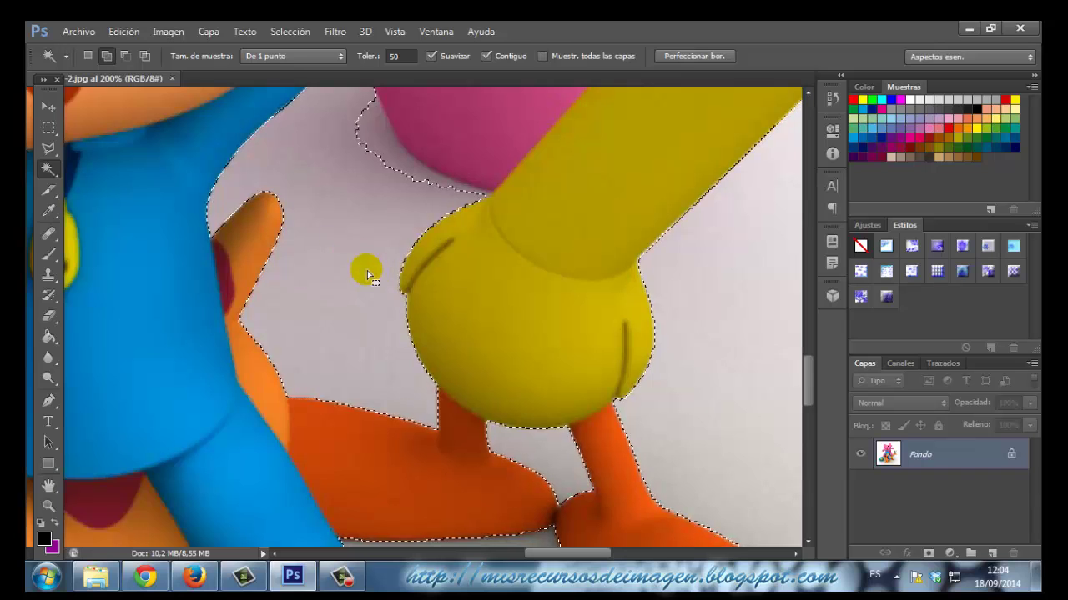
pyautogui.scroll(4, 364, 270)
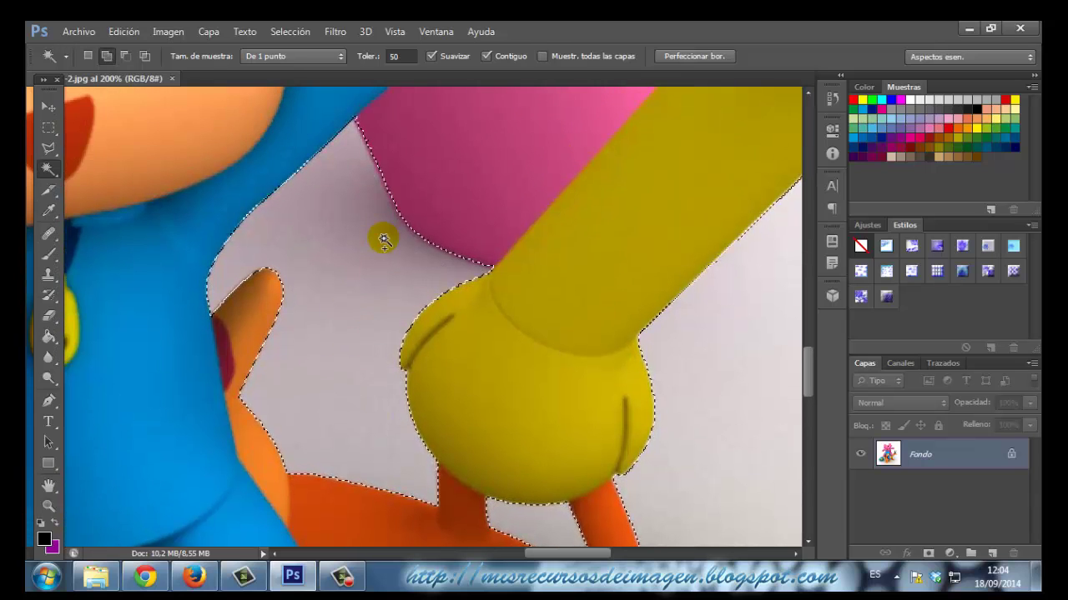
pyautogui.scroll(-7, 450, 274)
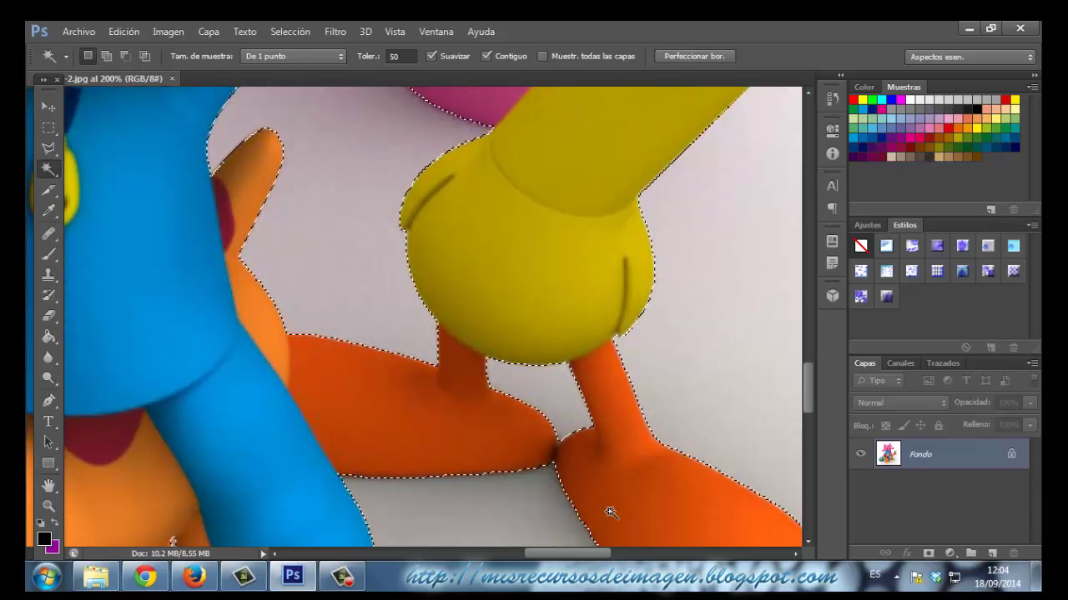
pyautogui.moveTo(548, 553); pyautogui.dragTo(506, 554)
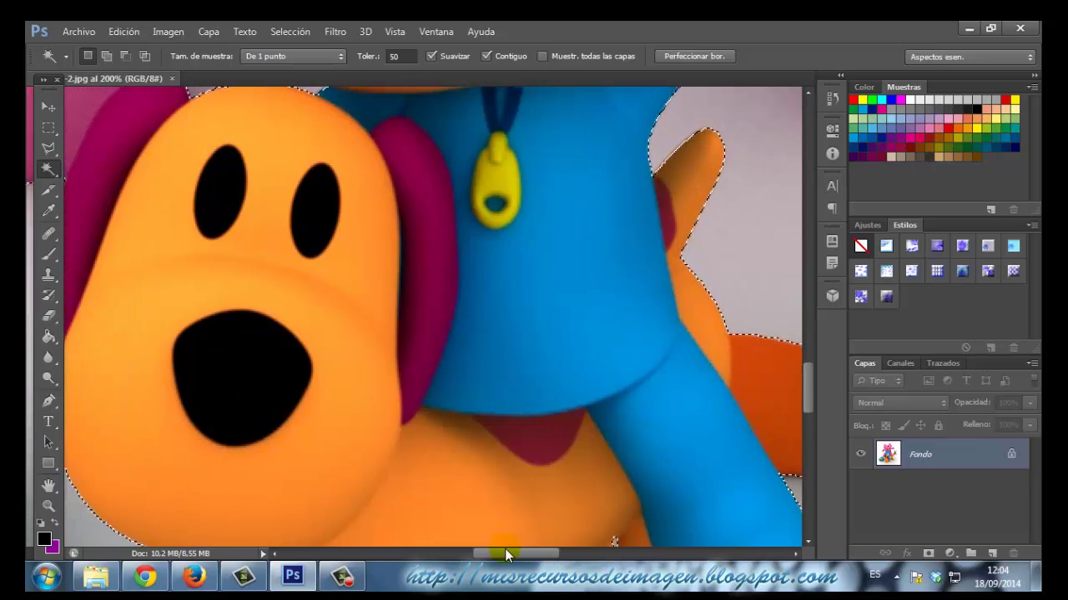
pyautogui.hotkey('ctrl', '-')
pyautogui.hotkey('ctrl', '-')
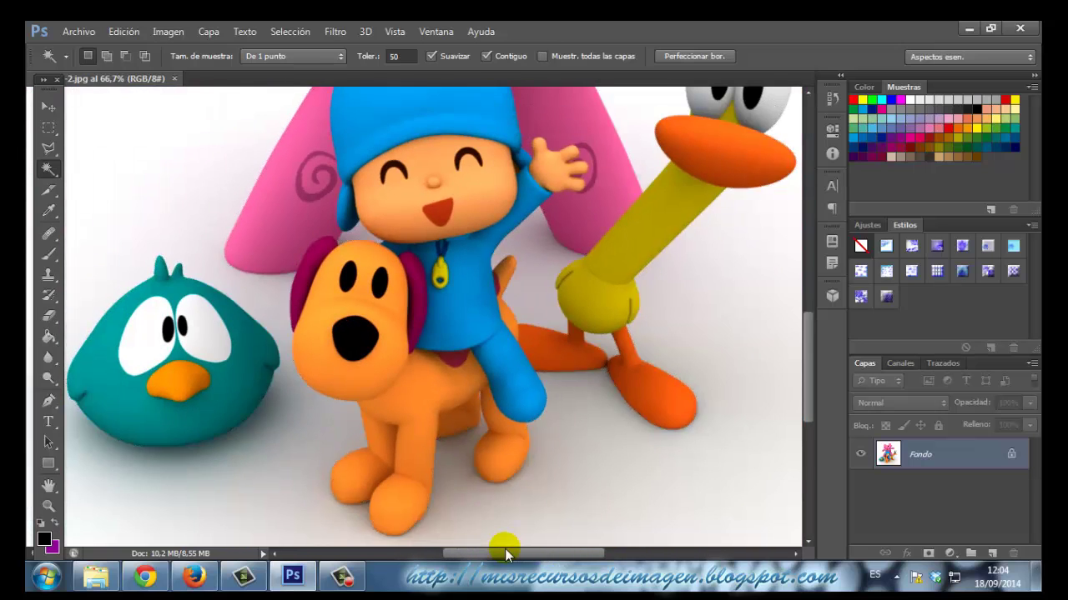
pyautogui.hotkey('ctrl', '-')
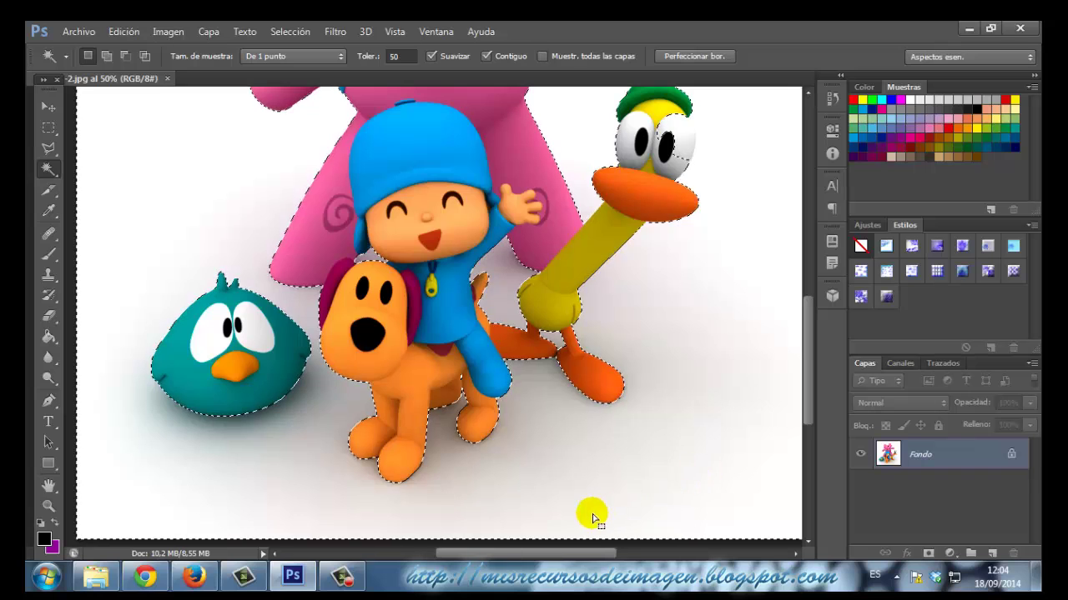
# Subtract the duck's partly selected eye from the background selection with the Polygonal Lasso, following the eye's outer edge below the green hat
pyautogui.moveTo(577, 551); pyautogui.dragTo(622, 554)
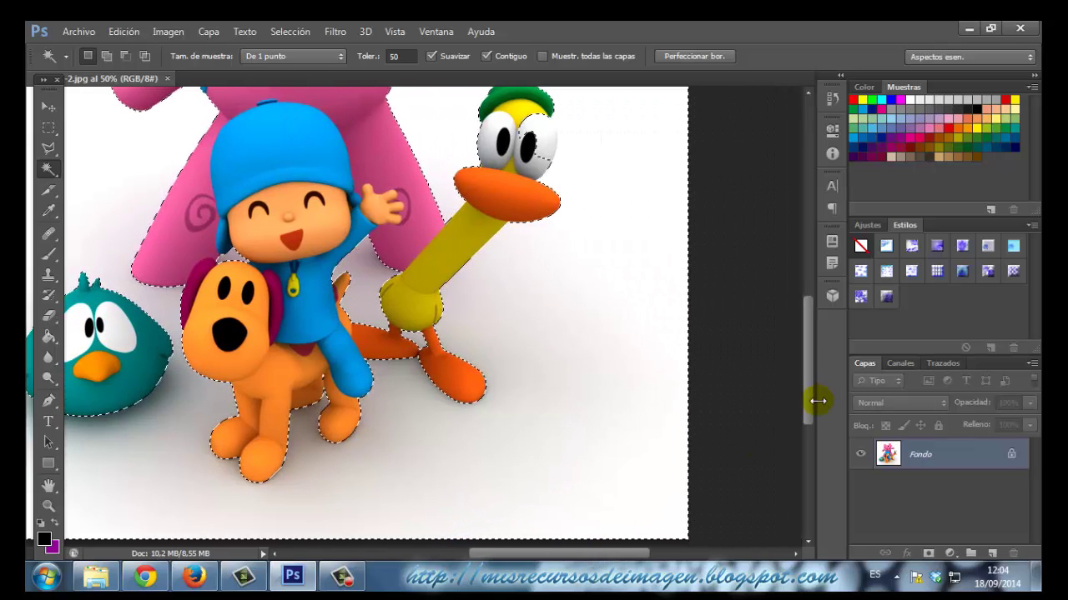
pyautogui.moveTo(809, 399); pyautogui.dragTo(801, 377)
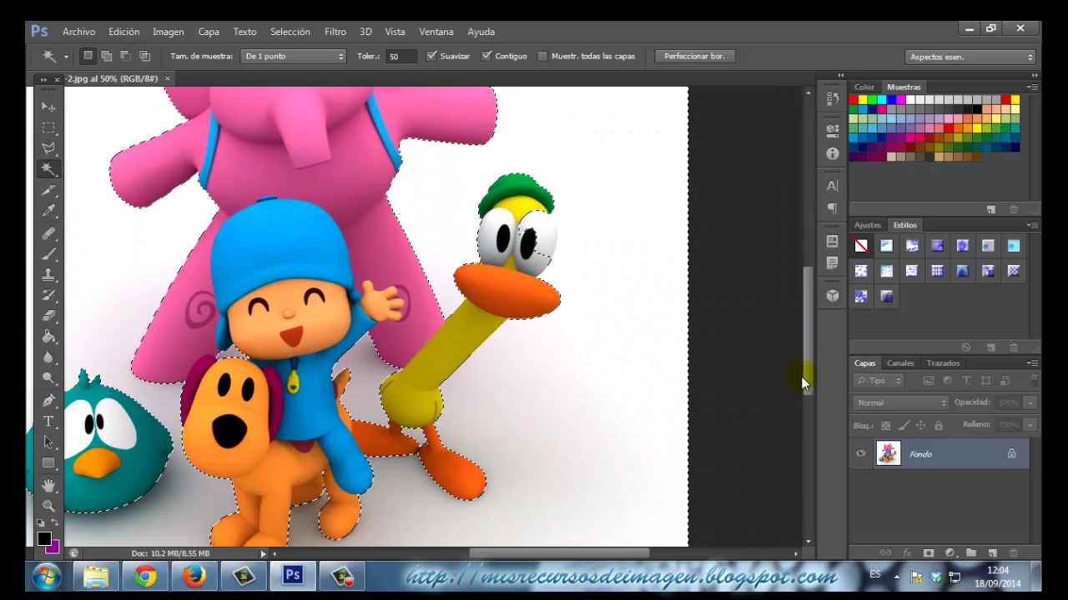
pyautogui.hotkey('ctrl', '+')
pyautogui.hotkey('ctrl', '+')
pyautogui.hotkey('ctrl', '+')
pyautogui.hotkey('ctrl', '+')
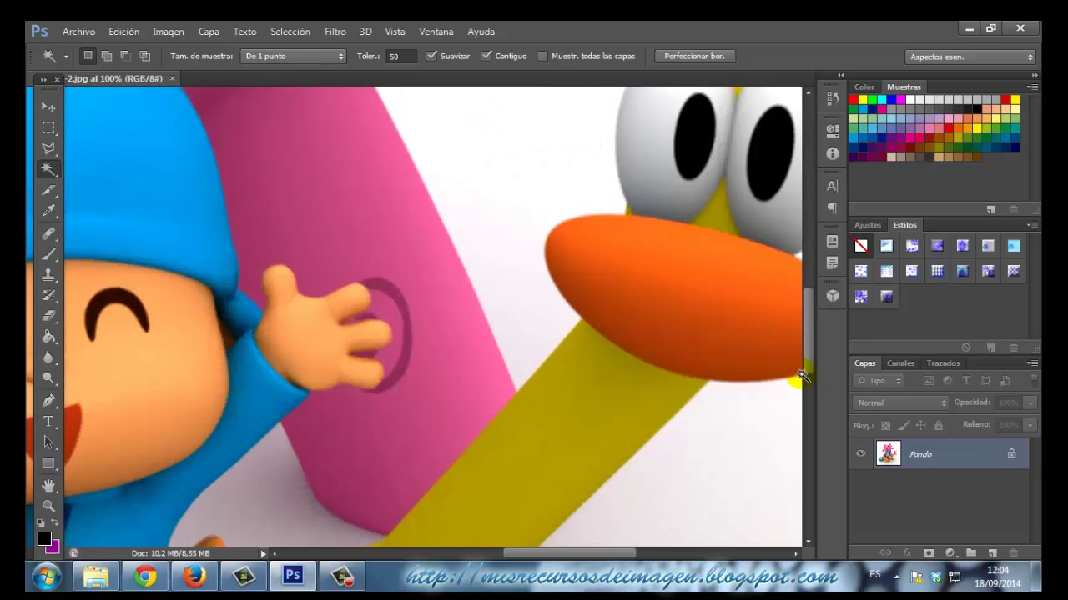
pyautogui.moveTo(608, 553); pyautogui.dragTo(662, 550)
pyautogui.scroll(5, 619, 326)
pyautogui.scroll(2, 620, 326)
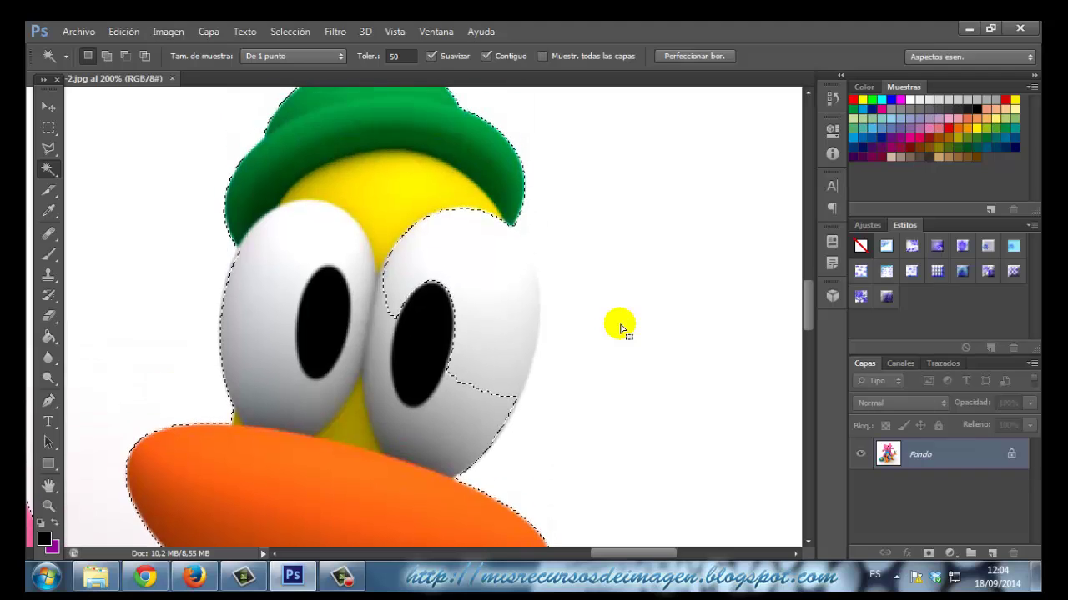
pyautogui.click(48, 149)
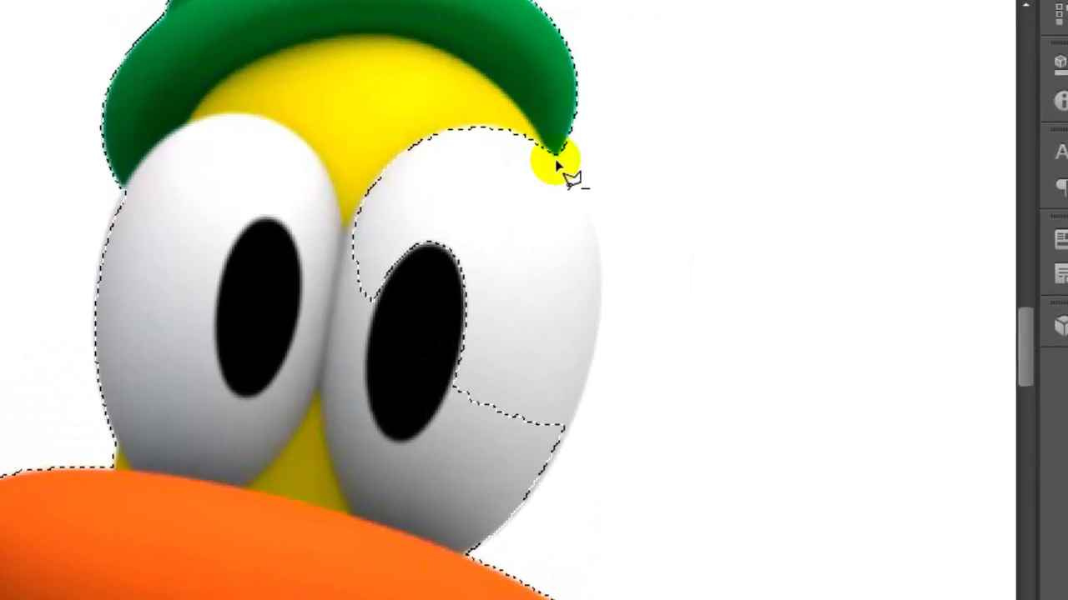
pyautogui.click(562, 150)
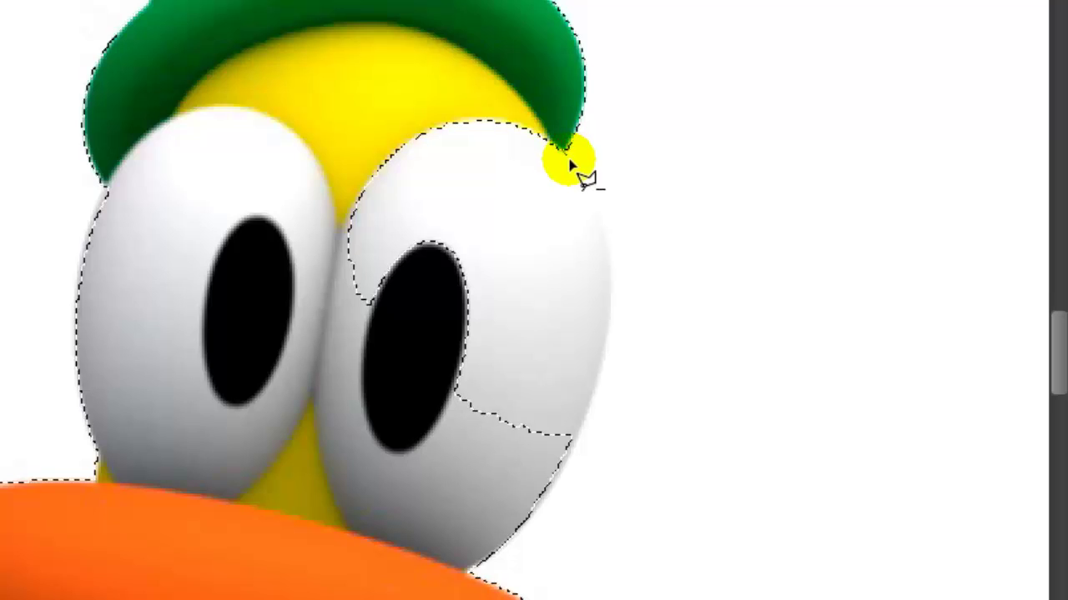
pyautogui.moveTo(580, 192)
pyautogui.mouseDown()
pyautogui.moveTo(596, 239)
pyautogui.moveTo(597, 363)
pyautogui.mouseUp()
pyautogui.click(572, 436)
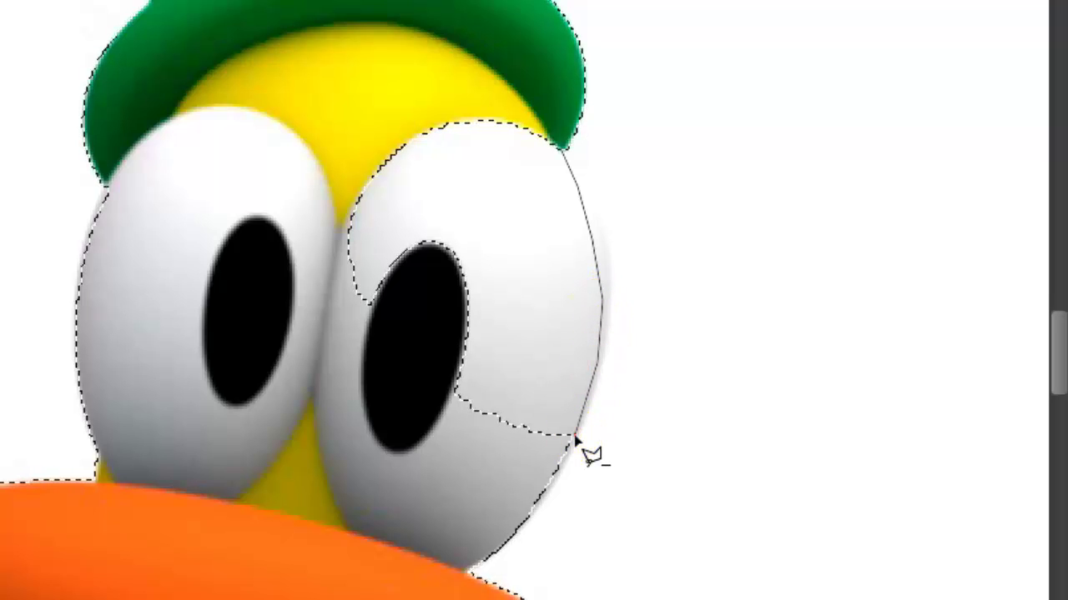
pyautogui.click(559, 454)
pyautogui.click(467, 467)
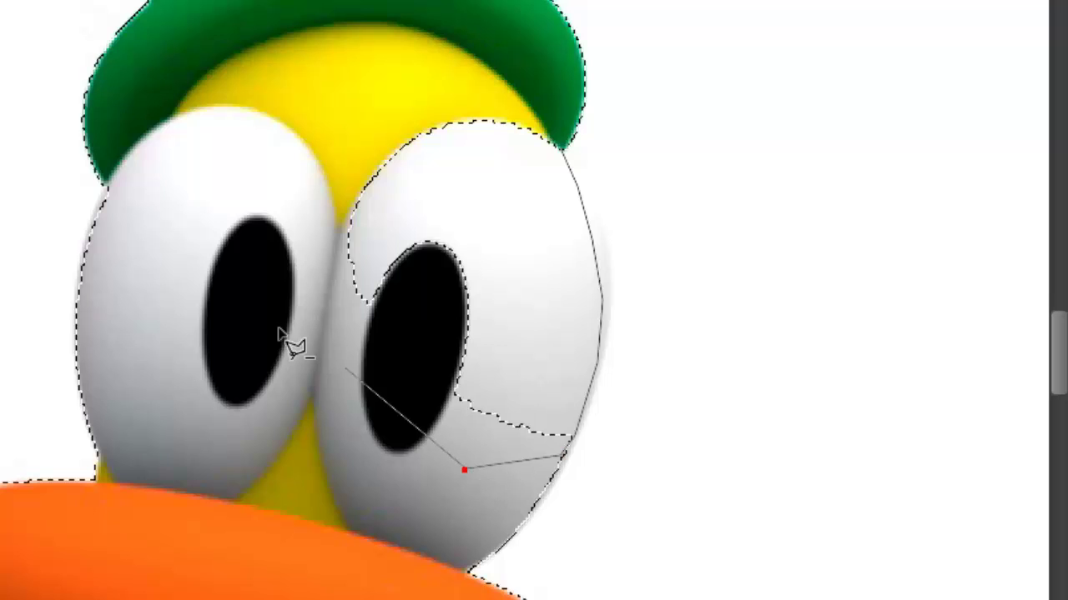
pyautogui.click(267, 321)
pyautogui.click(284, 138)
pyautogui.click(379, 77)
pyautogui.click(489, 62)
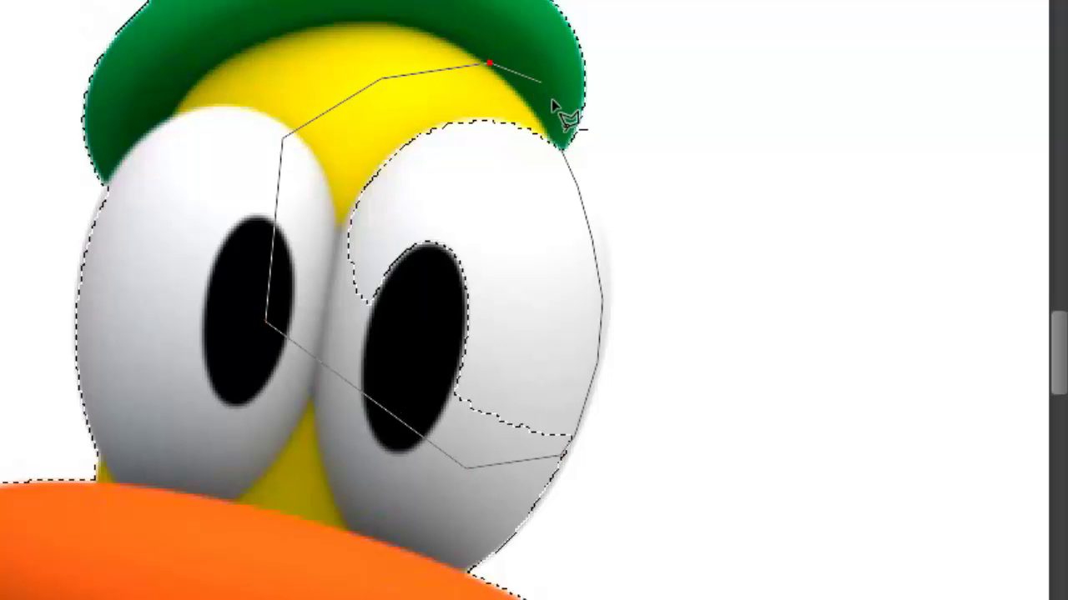
pyautogui.click(563, 152)
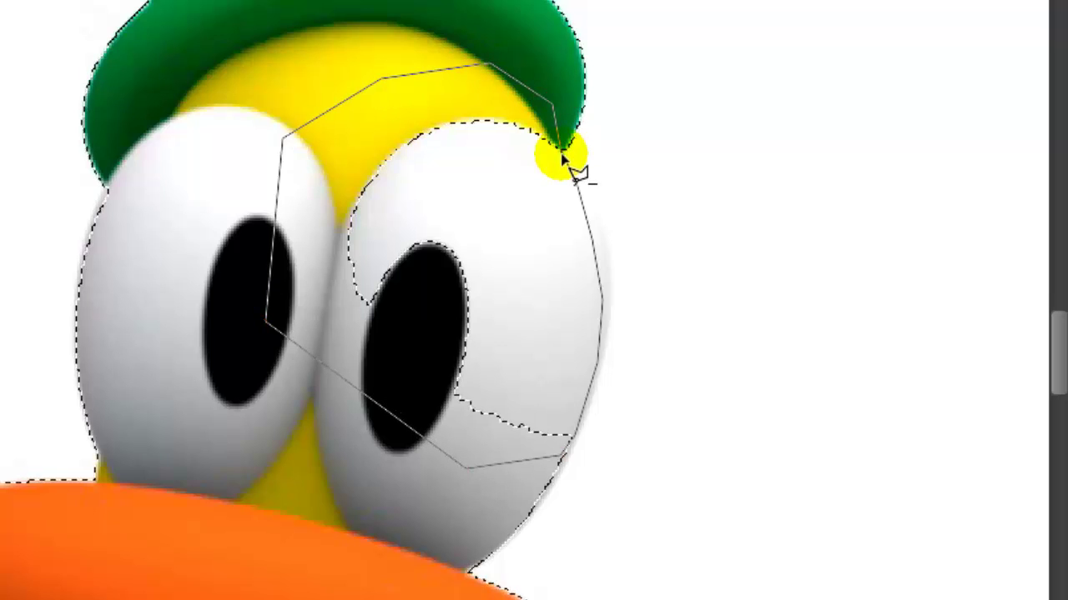
pyautogui.click(565, 157)
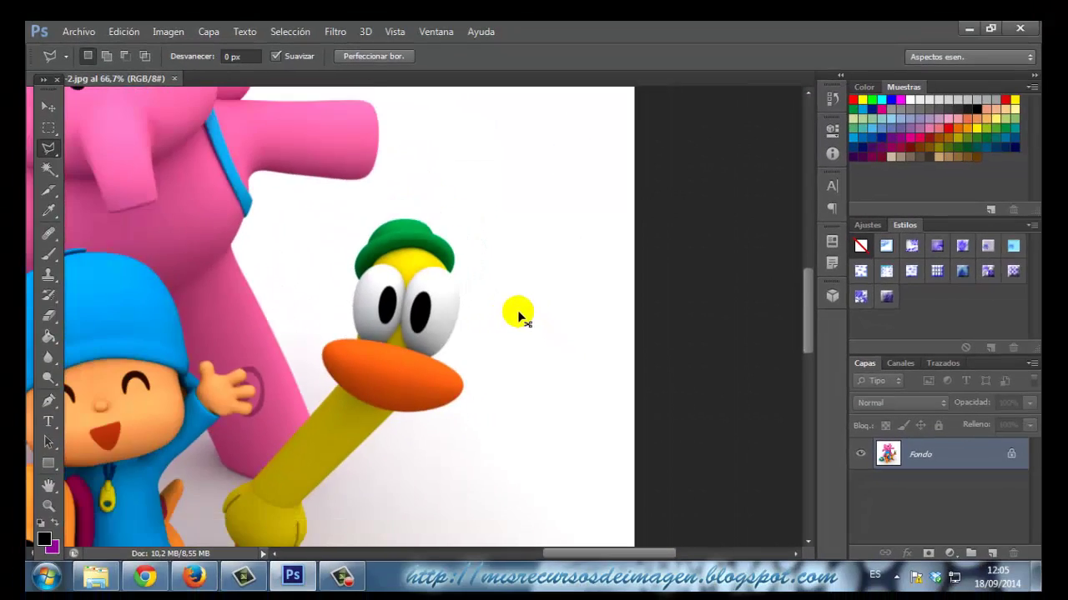
# Try filling the selected background with yellow in Normal mode at 100% opacity, and undo the fill
pyautogui.hotkey('ctrl', '-')
pyautogui.hotkey('ctrl', '-')
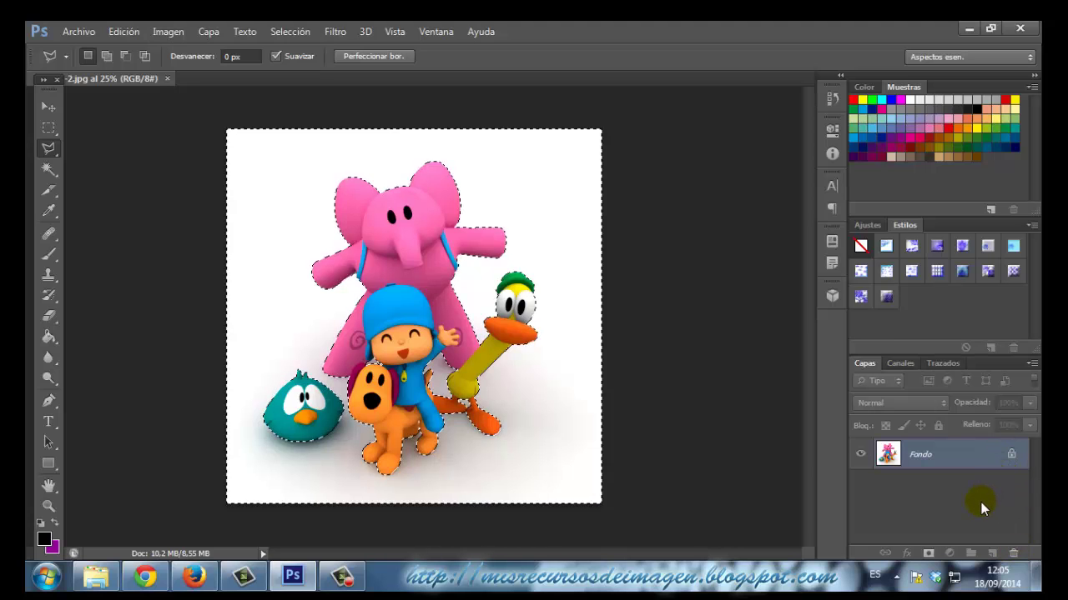
pyautogui.hotkey('shift', 'F5')
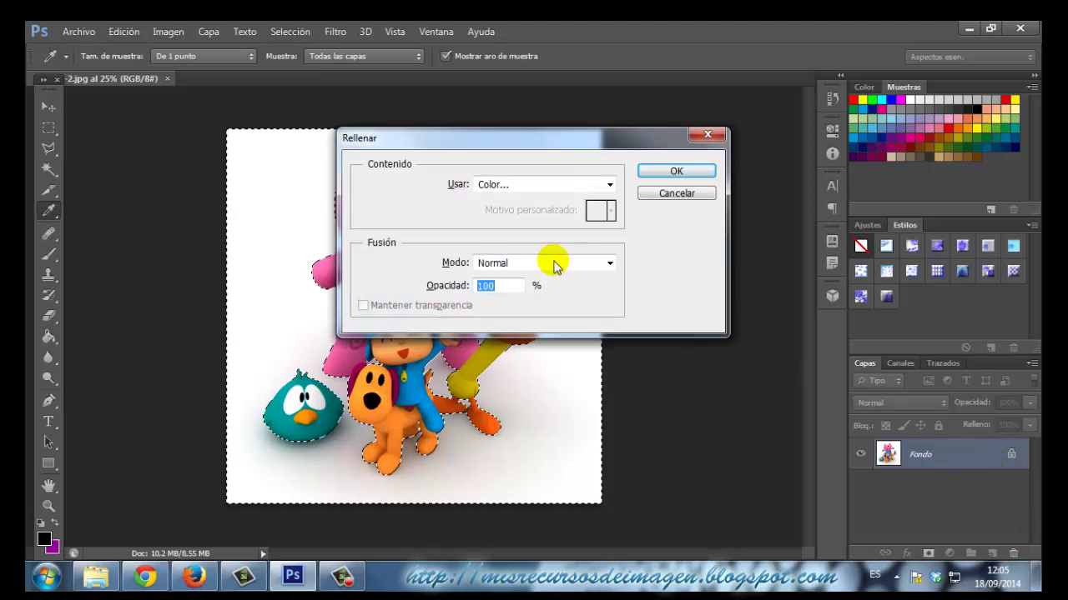
pyautogui.click(676, 171)
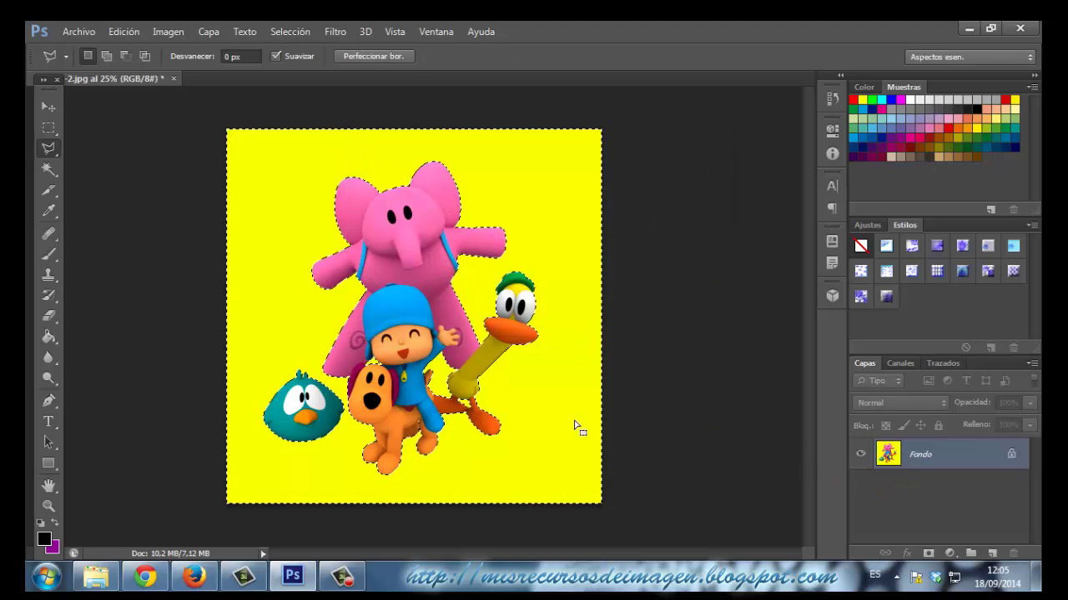
pyautogui.click(125, 31)
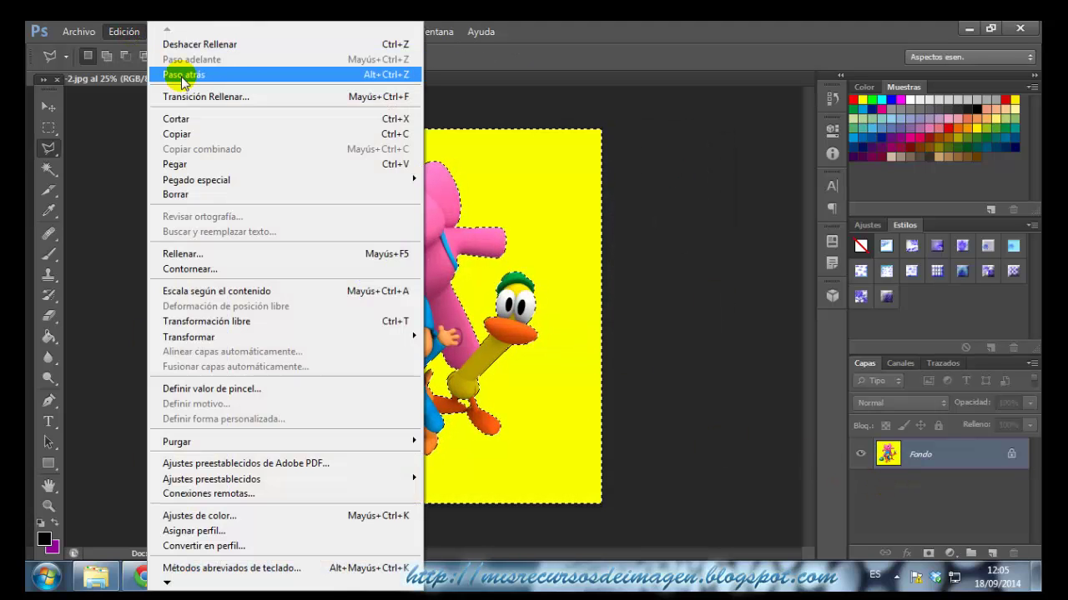
pyautogui.click(183, 76)
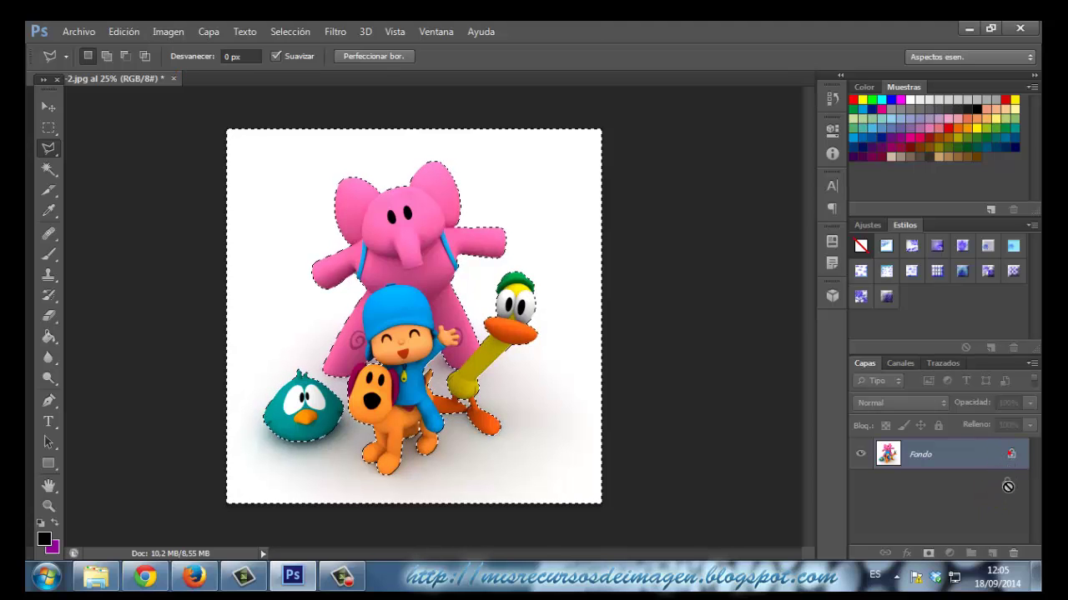
# Unlock the Fondo layer to delete the selected background, and invert the selection to the characters
pyautogui.moveTo(1013, 552); pyautogui.dragTo(1013, 552)
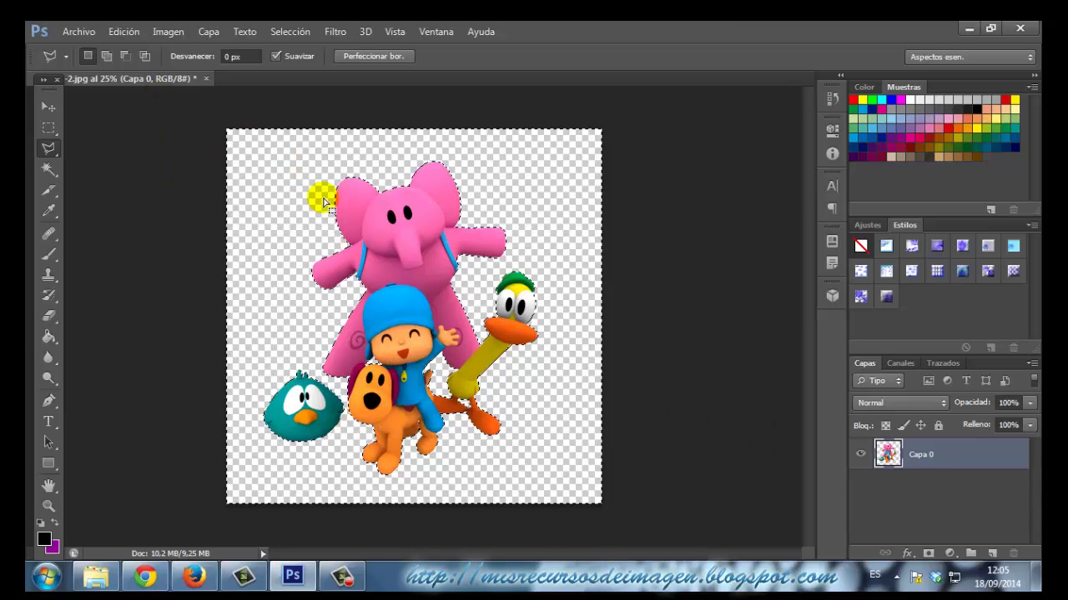
pyautogui.click(290, 31)
pyautogui.click(299, 95)
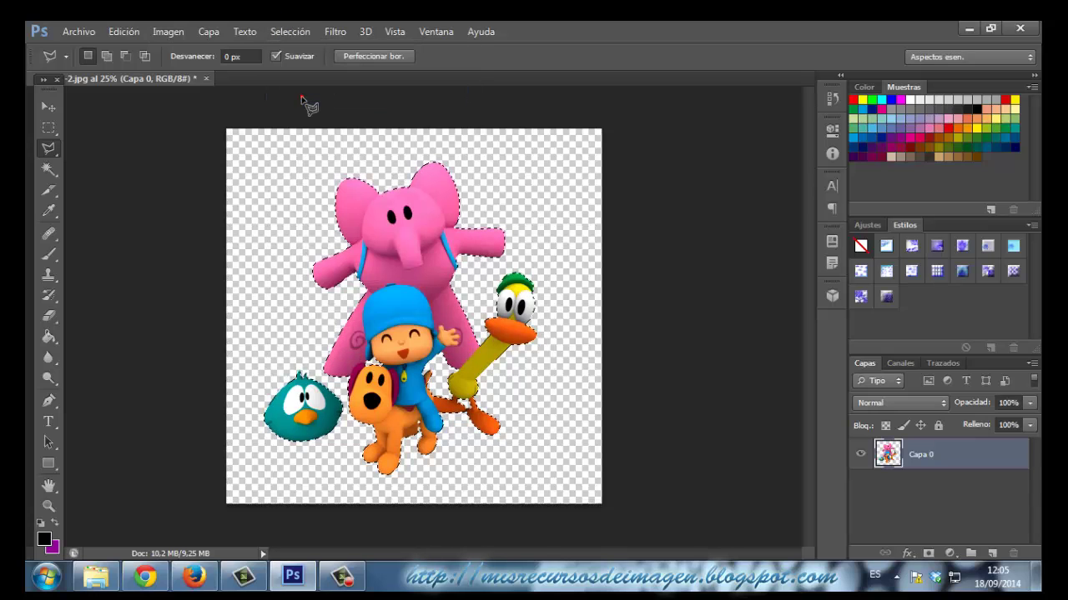
# Refine the selection edge with radius 2.8 px, smoothing 14, feather 2.1 px, edge shift -16% and 50% color decontamination, output to a new layer
pyautogui.click(365, 59)
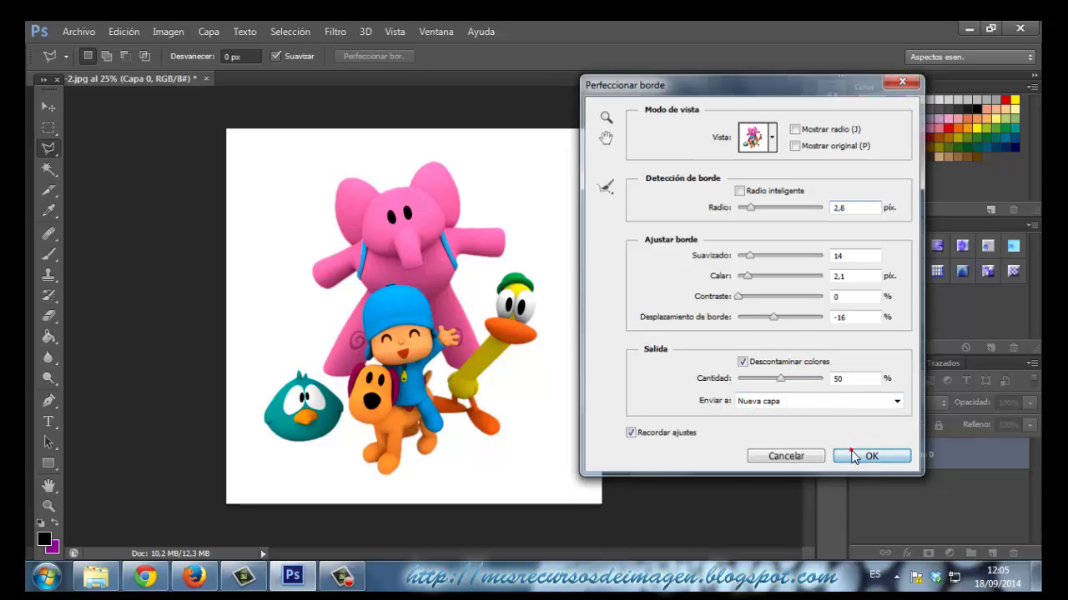
pyautogui.click(854, 457)
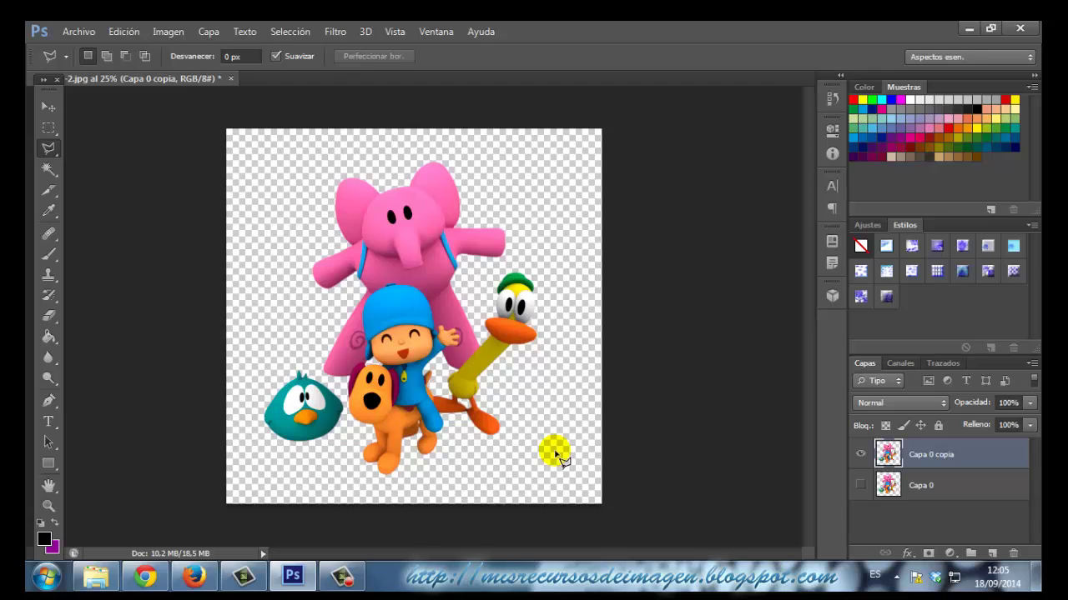
pyautogui.click(862, 486)
pyautogui.click(862, 486)
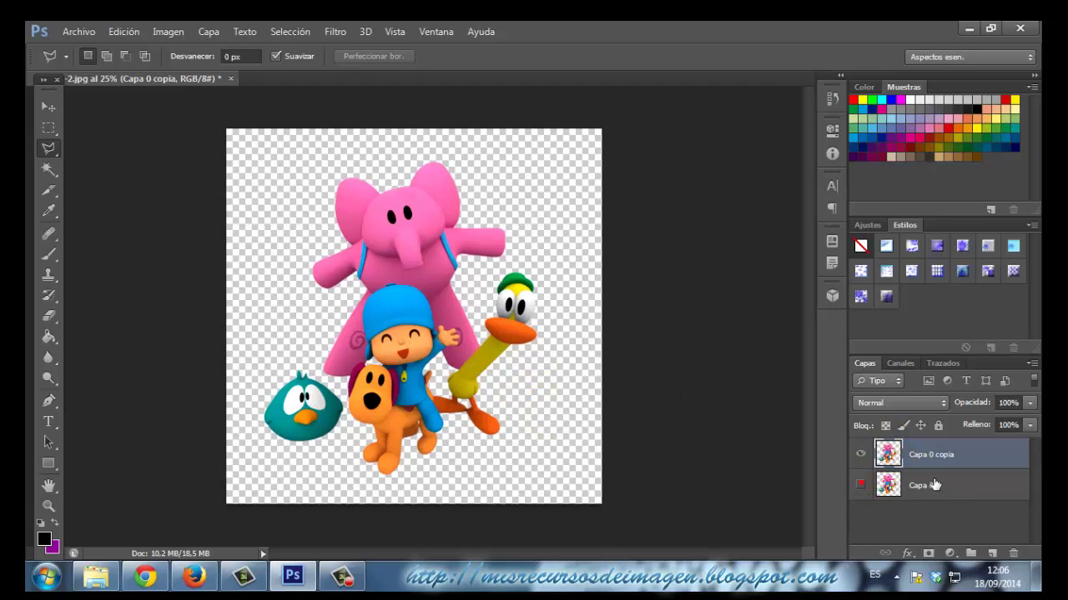
# Add a new layer beneath Capa 0 and fill it with black using the Paint Bucket
pyautogui.click(992, 553)
pyautogui.moveTo(959, 455); pyautogui.dragTo(963, 541)
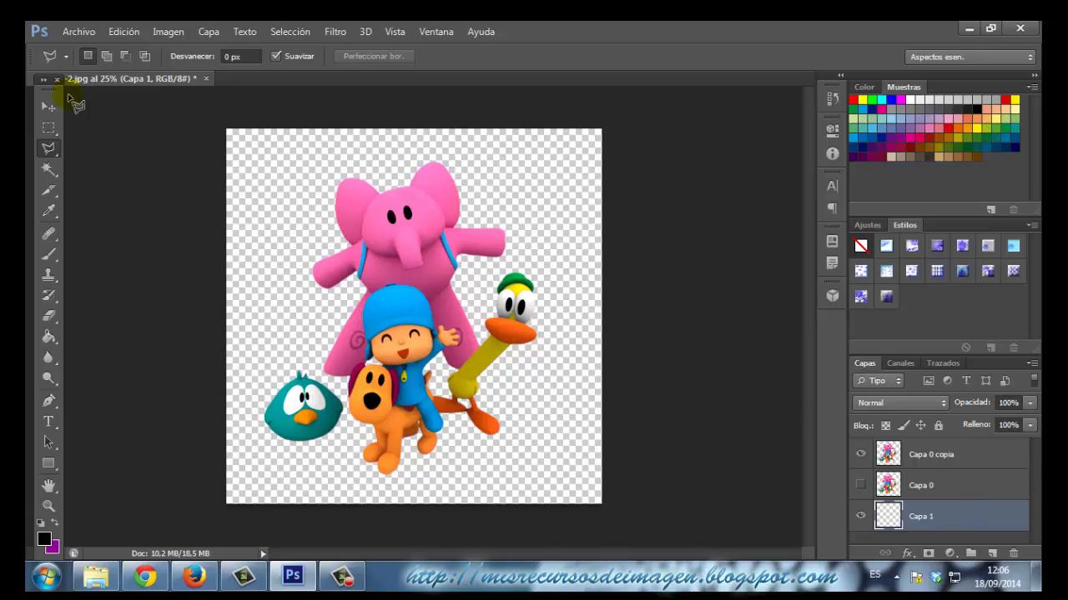
pyautogui.click(48, 337)
pyautogui.click(235, 285)
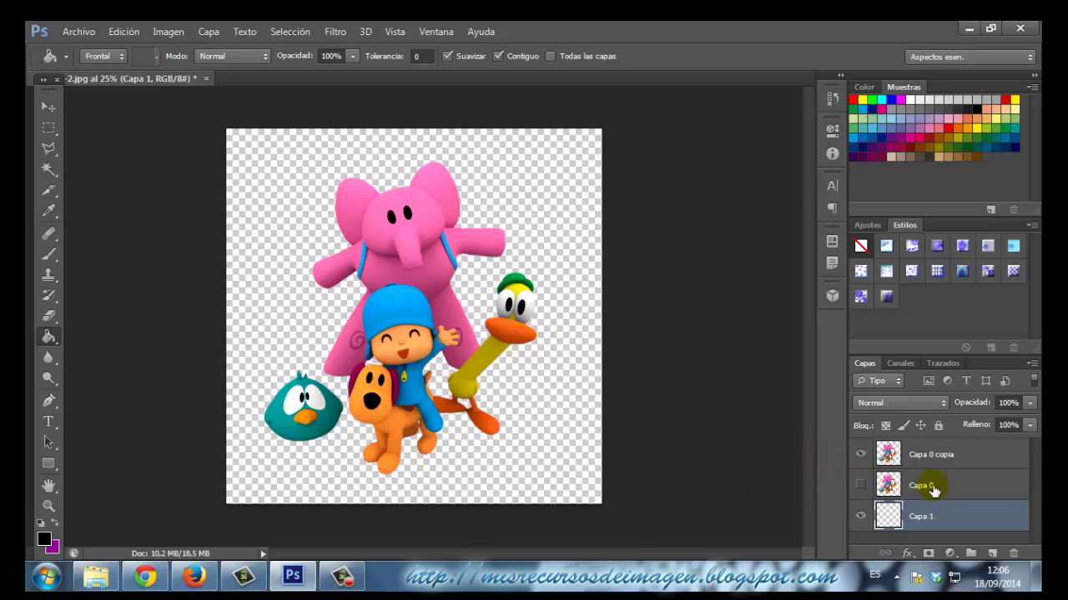
pyautogui.click(934, 517)
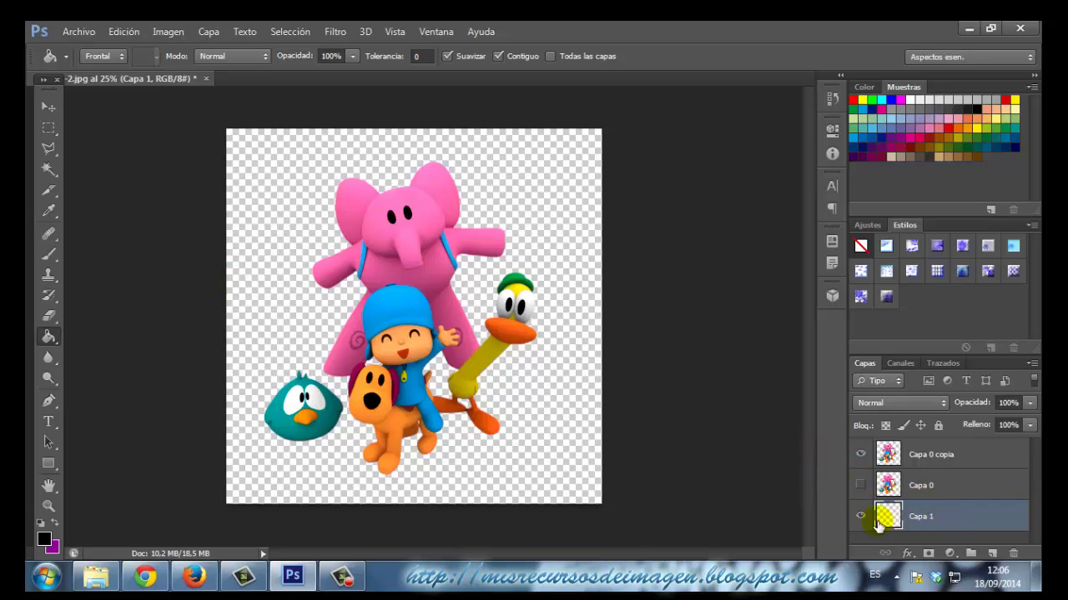
pyautogui.click(255, 305)
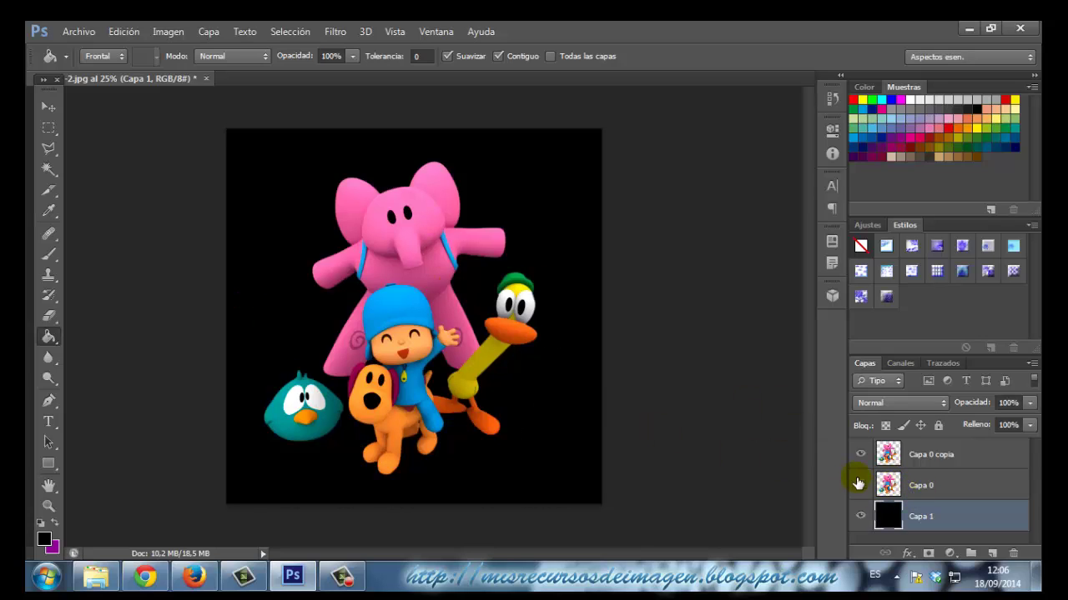
# Compare the characters' edges against the black background with Capa 0 shown and hidden
pyautogui.hotkey('ctrl', '+')
pyautogui.hotkey('ctrl', '+')
pyautogui.hotkey('ctrl', '+')
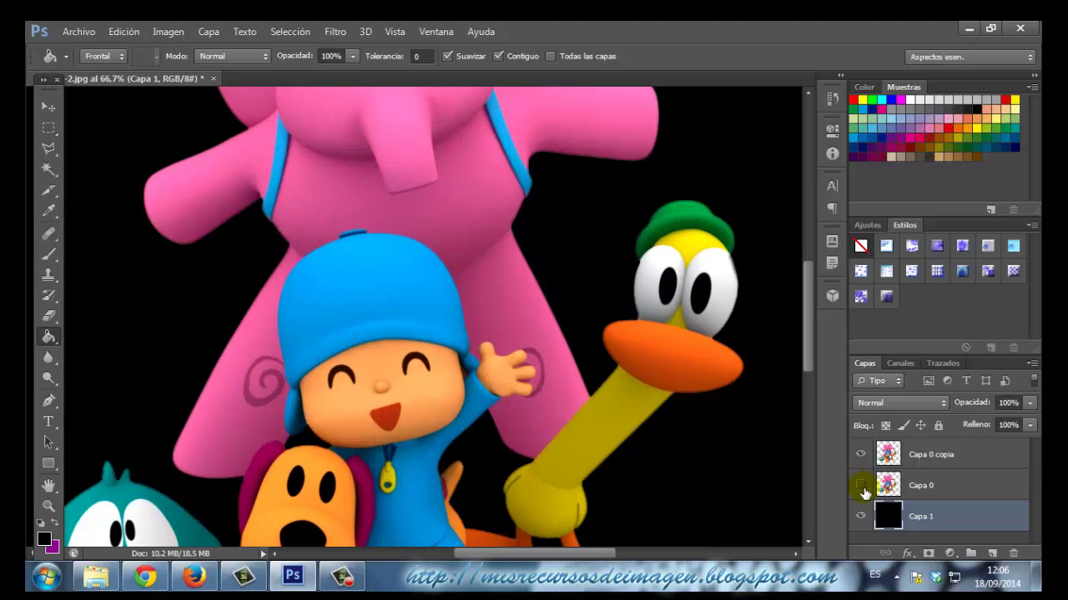
pyautogui.click(861, 487)
pyautogui.click(861, 487)
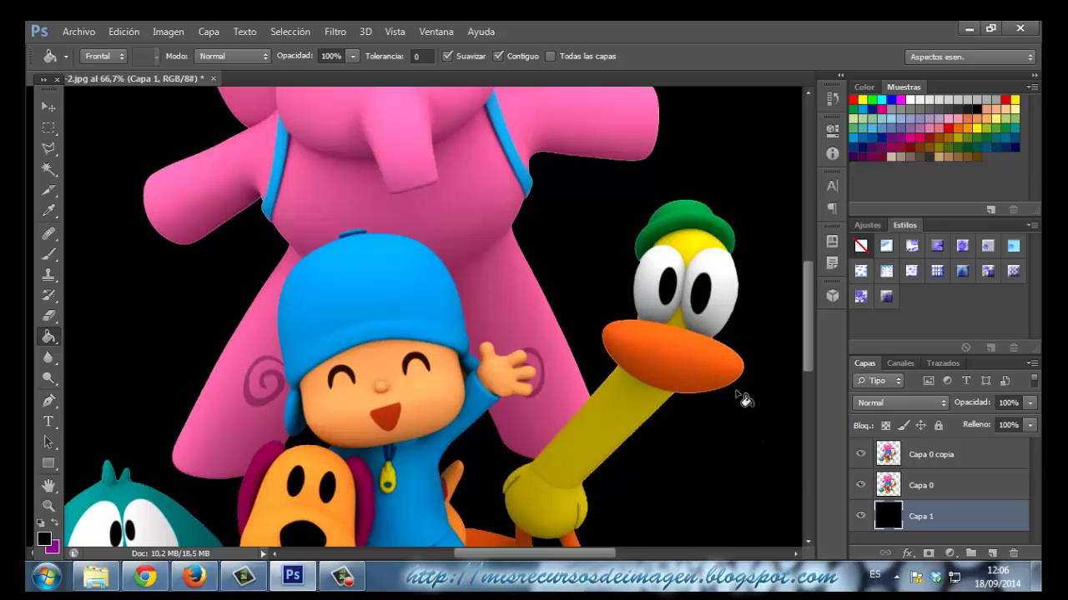
pyautogui.click(523, 258)
pyautogui.click(865, 488)
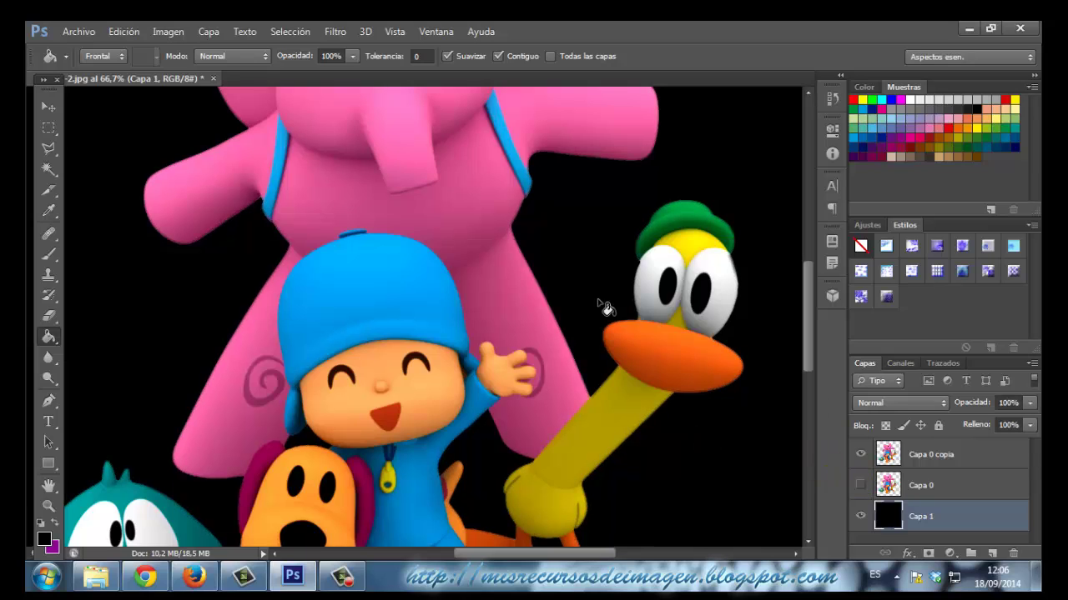
pyautogui.scroll(-6, 176, 367)
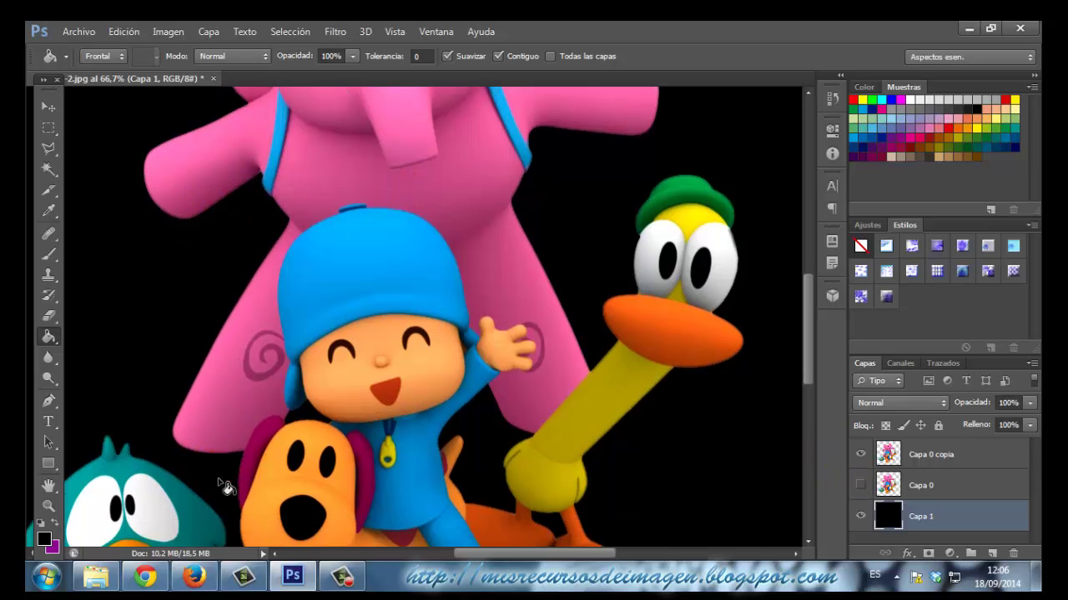
pyautogui.scroll(1, 313, 475)
pyautogui.scroll(10, 312, 467)
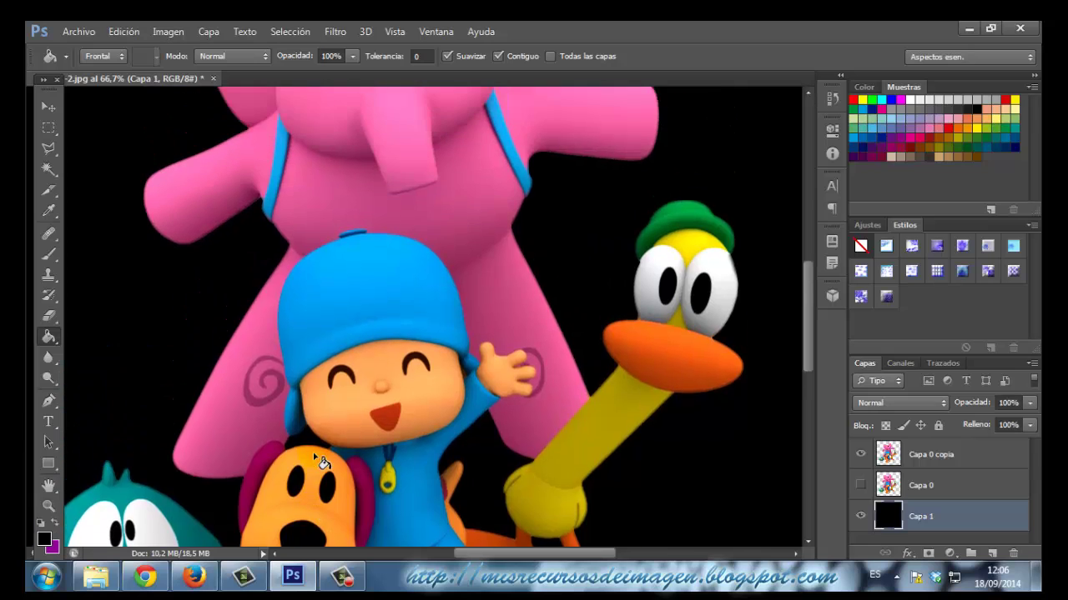
pyautogui.scroll(-4, 351, 447)
pyautogui.scroll(-4, 349, 445)
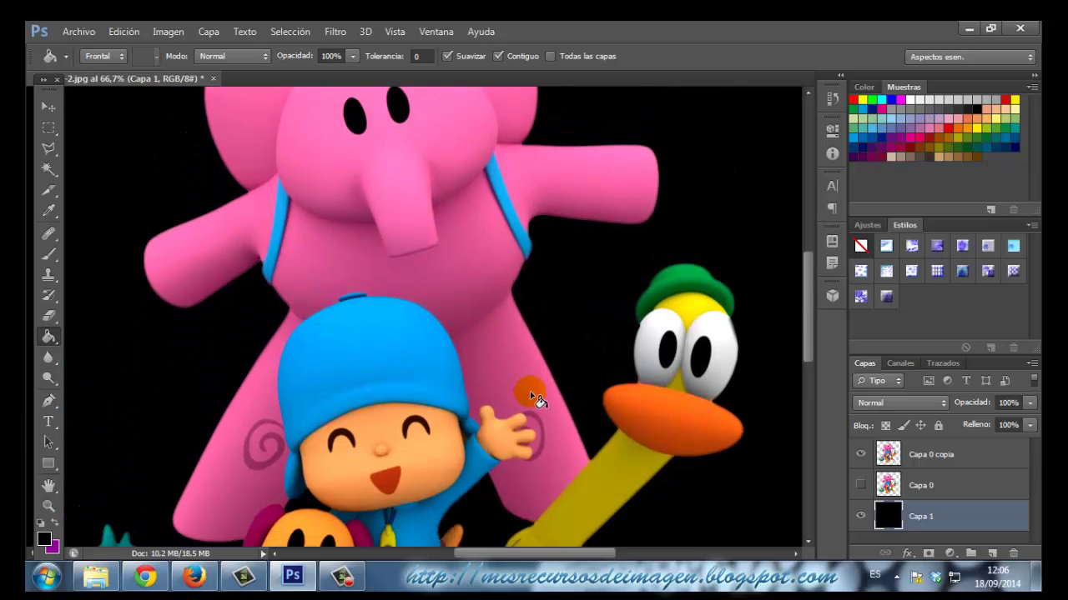
# Hide the black Capa 1 layer
pyautogui.click(860, 518)
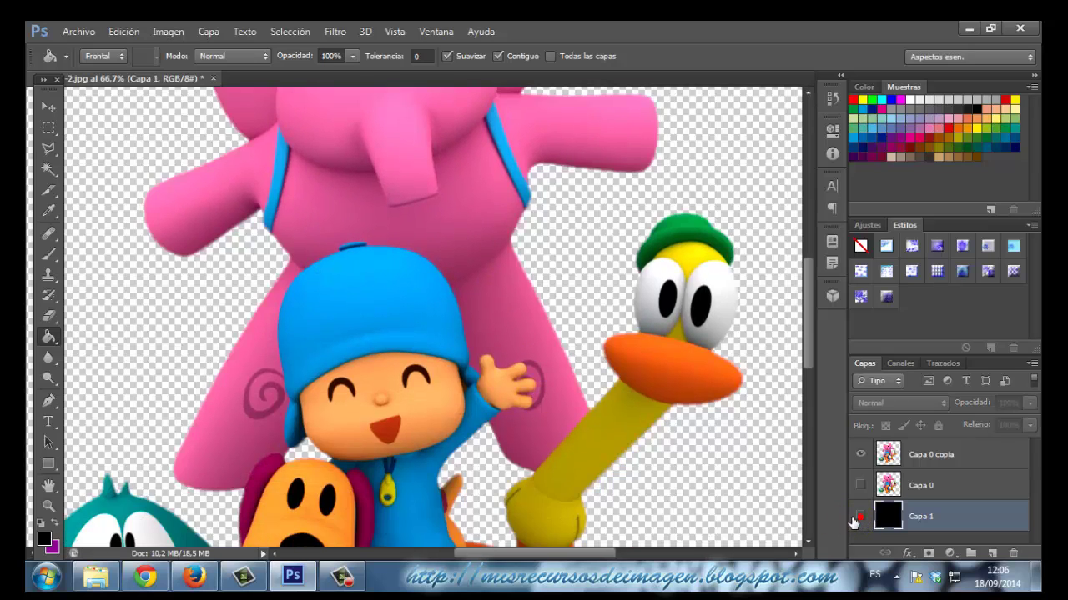
pyautogui.hotkey('ctrl', '-')
pyautogui.hotkey('ctrl', '-')
pyautogui.hotkey('ctrl', '-')
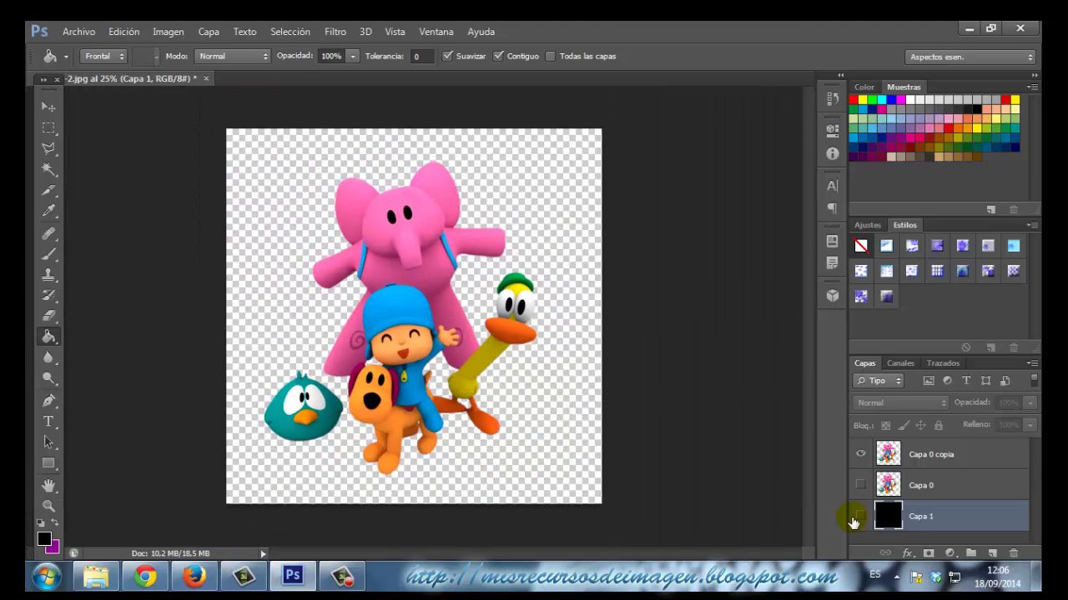
# Select the whole canvas and make the Capa 0 layer visible
pyautogui.click(290, 31)
pyautogui.click(304, 48)
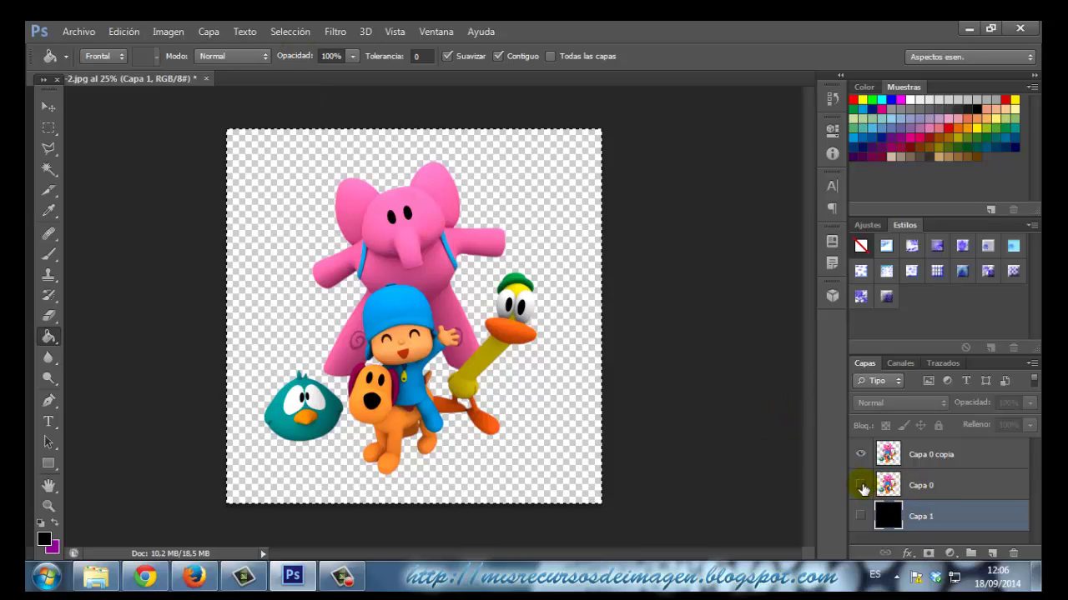
pyautogui.click(861, 486)
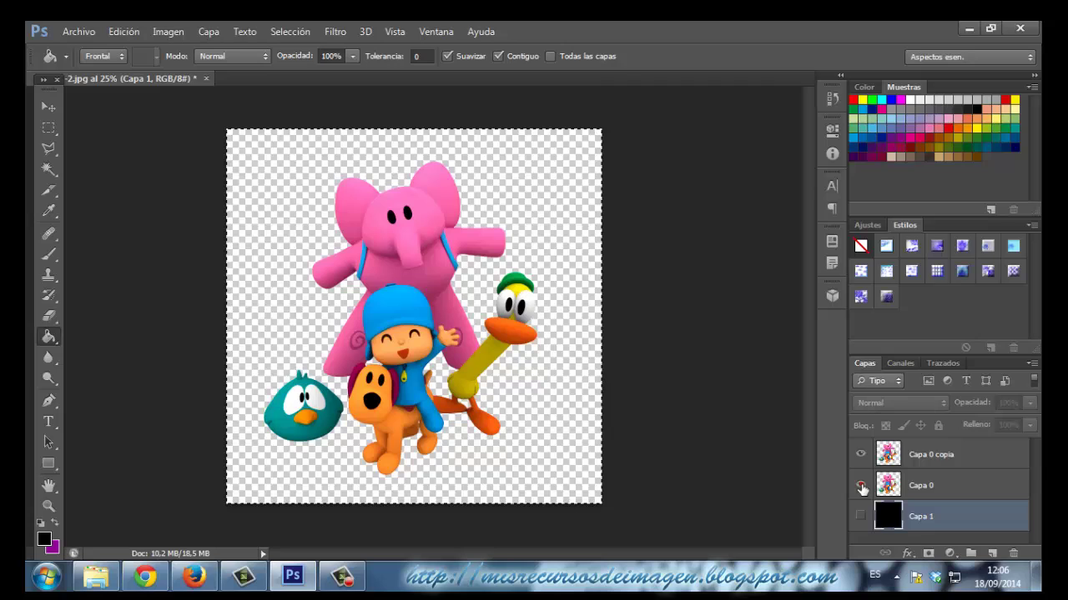
# Check whether the copy command is available for Capa 0 copia and for the hidden Capa 0 layer
pyautogui.click(921, 460)
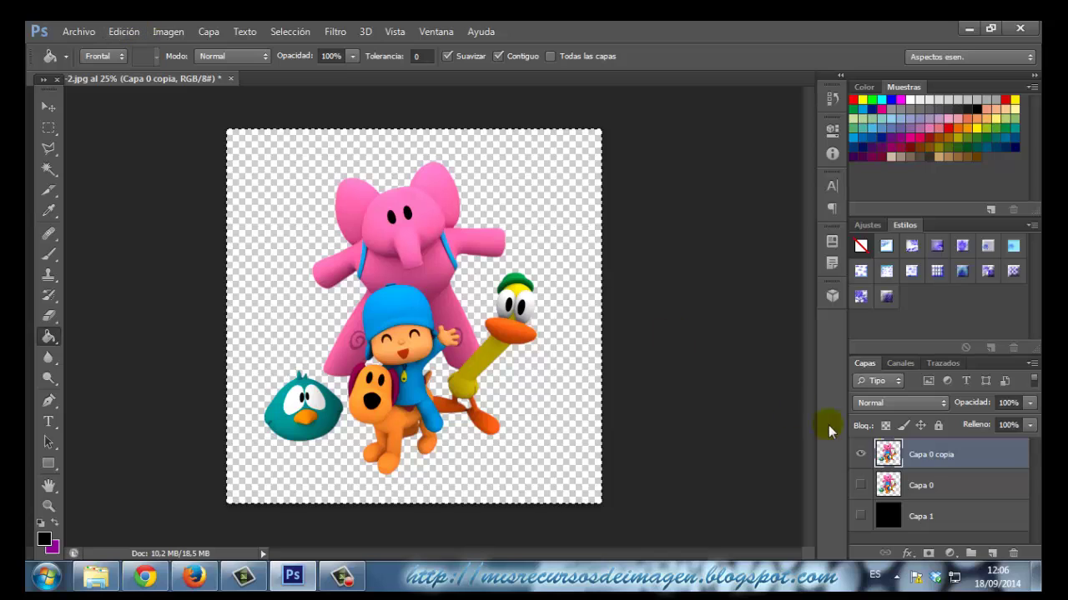
pyautogui.click(126, 34)
pyautogui.click(714, 323)
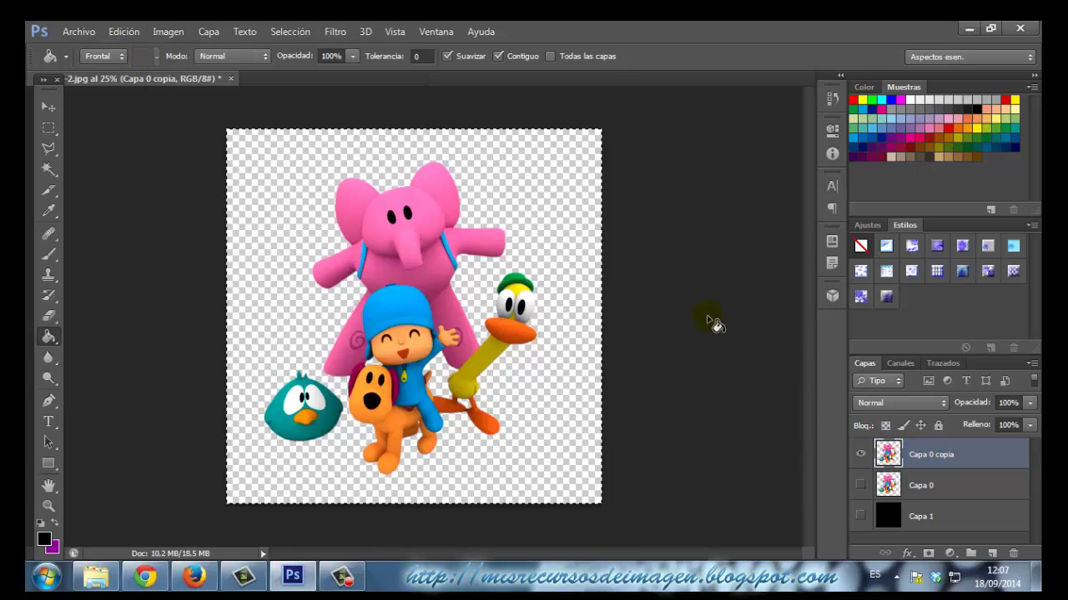
pyautogui.click(930, 490)
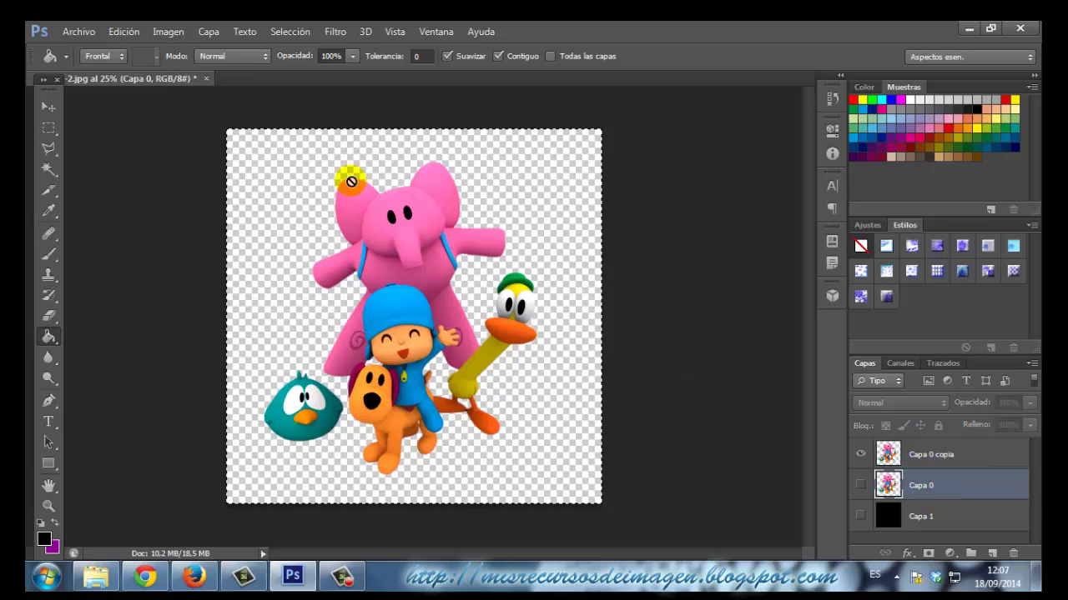
pyautogui.click(861, 486)
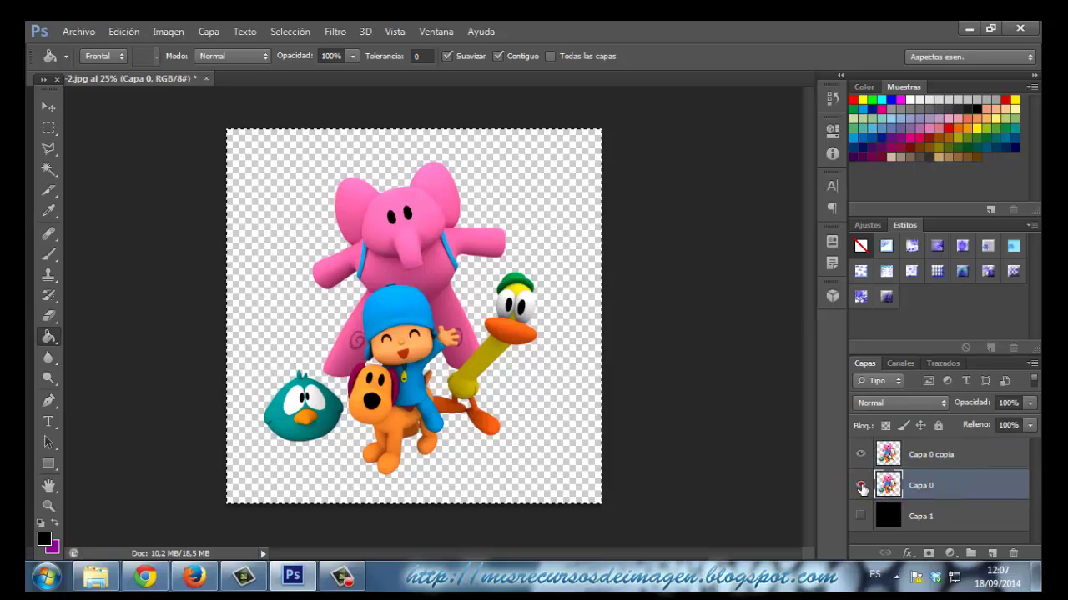
pyautogui.click(860, 486)
pyautogui.click(861, 486)
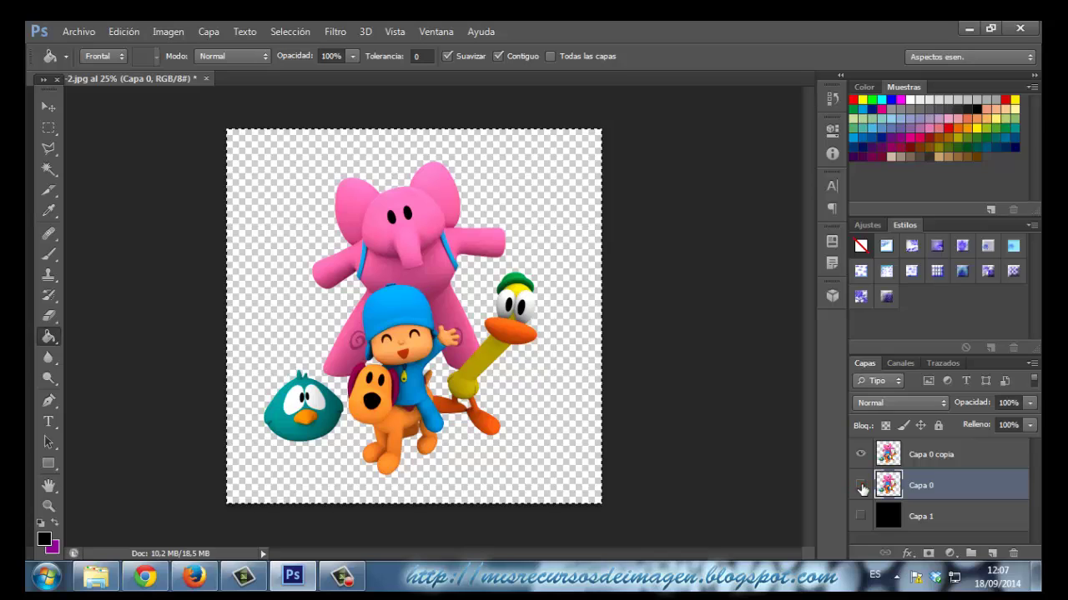
pyautogui.click(861, 487)
pyautogui.click(124, 32)
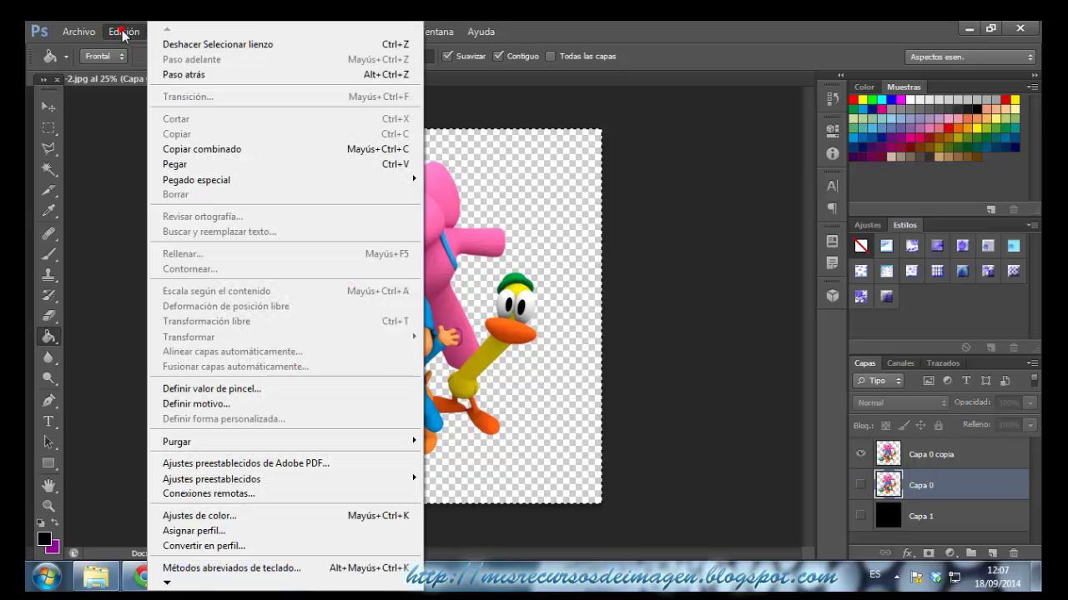
pyautogui.click(126, 36)
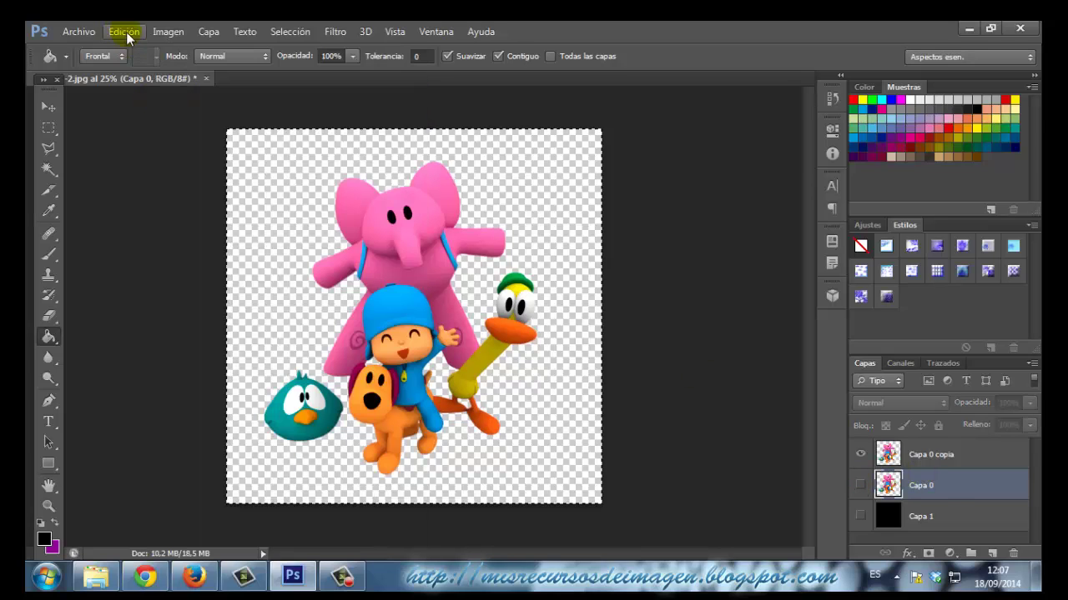
# Copy the selected contents of the Capa 0 copia layer to the clipboard
pyautogui.click(938, 457)
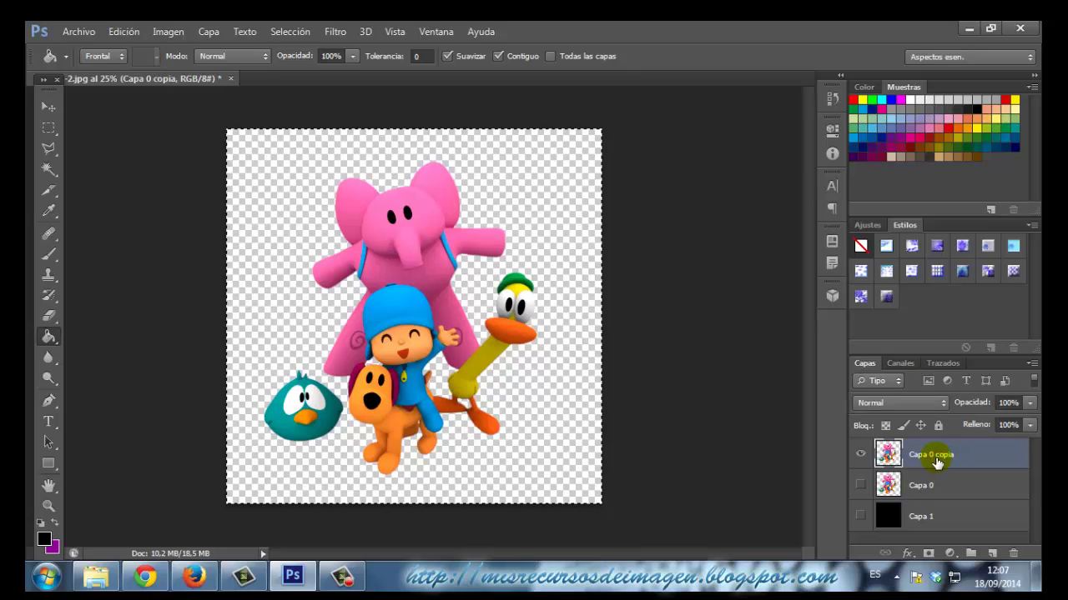
pyautogui.click(131, 31)
pyautogui.click(177, 135)
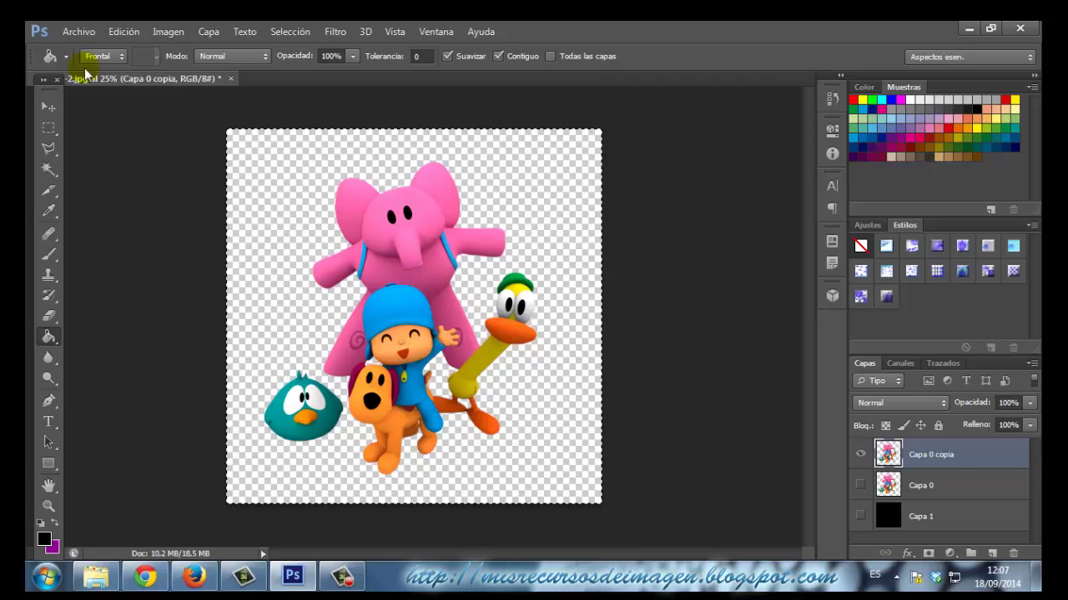
# Create a new transparent RGB document from the clipboard preset, 1379 x 1580 pixels at 300 pixels per inch, and paste the characters into it
pyautogui.click(79, 32)
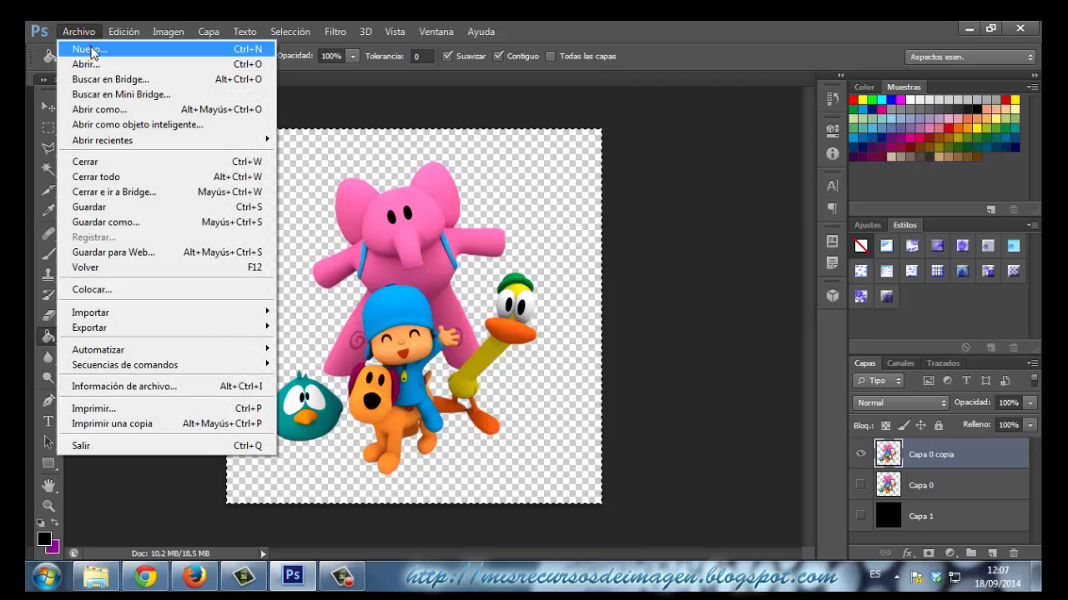
pyautogui.click(91, 45)
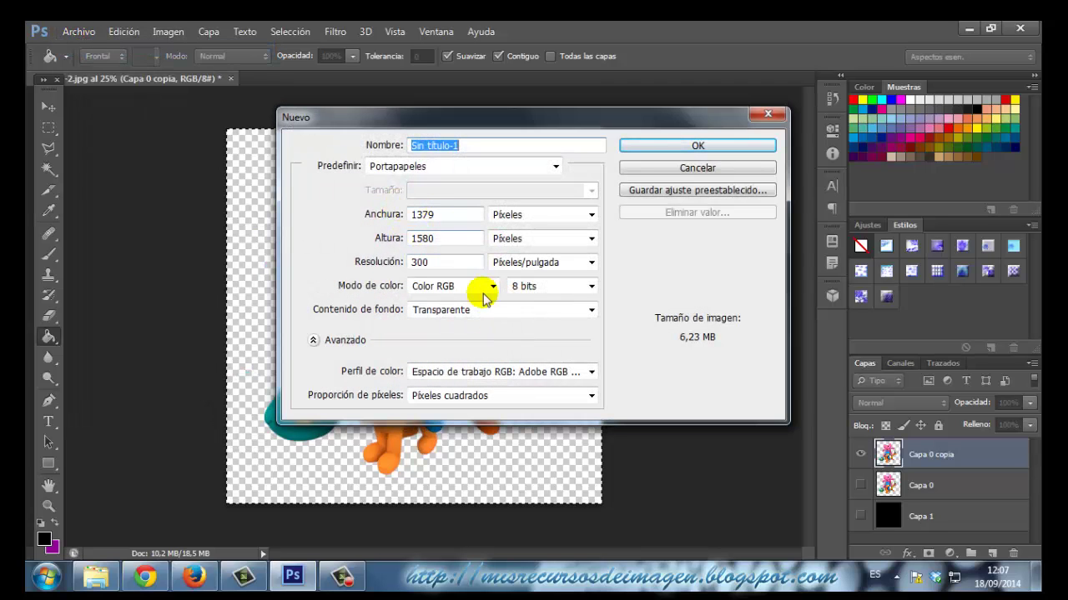
pyautogui.click(717, 147)
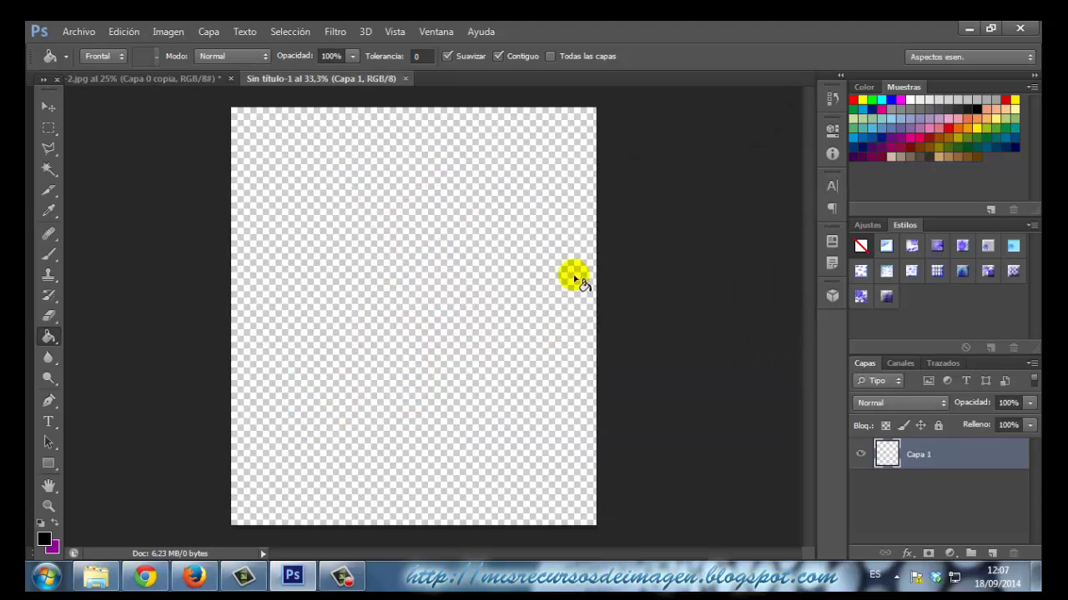
pyautogui.click(124, 32)
pyautogui.click(175, 162)
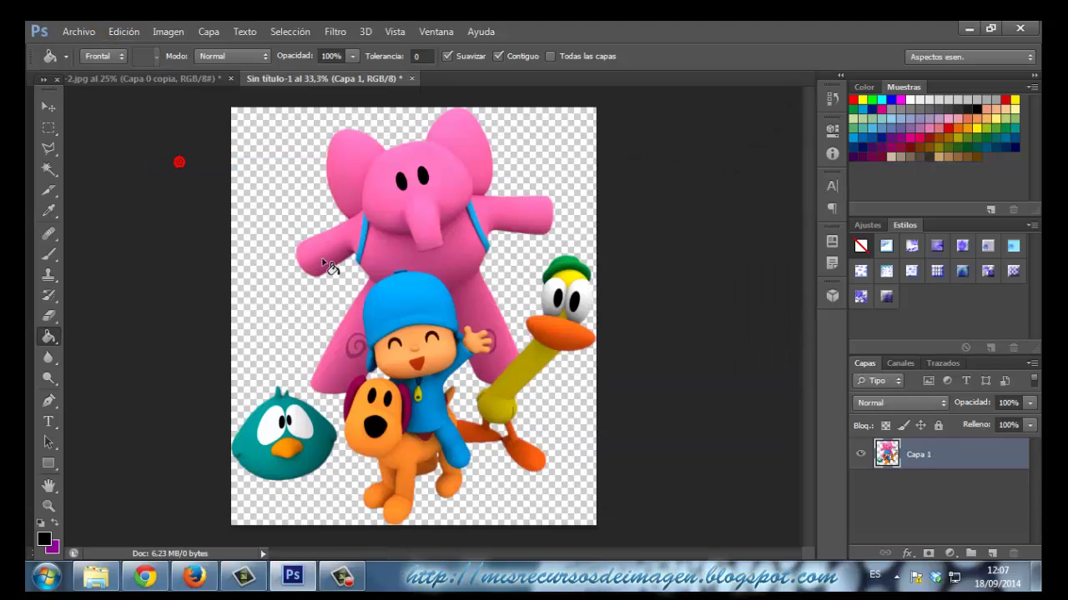
# Save a PNG copy named Pocoyo1 in the Realizar clipart folder, using Menor/Lento compression and no interlacing
pyautogui.click(78, 31)
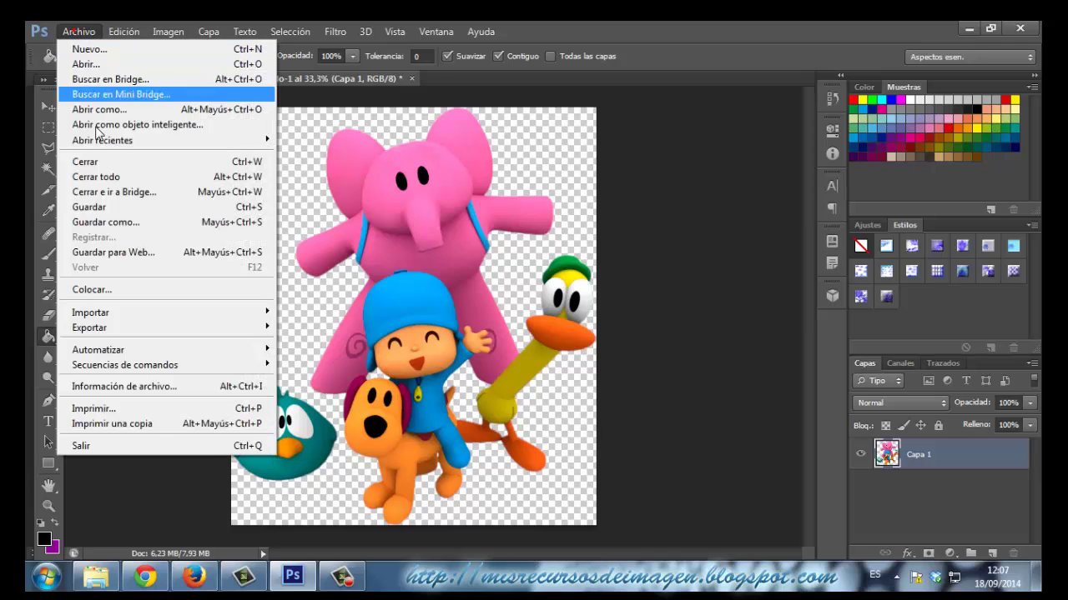
pyautogui.click(106, 222)
pyautogui.click(553, 347)
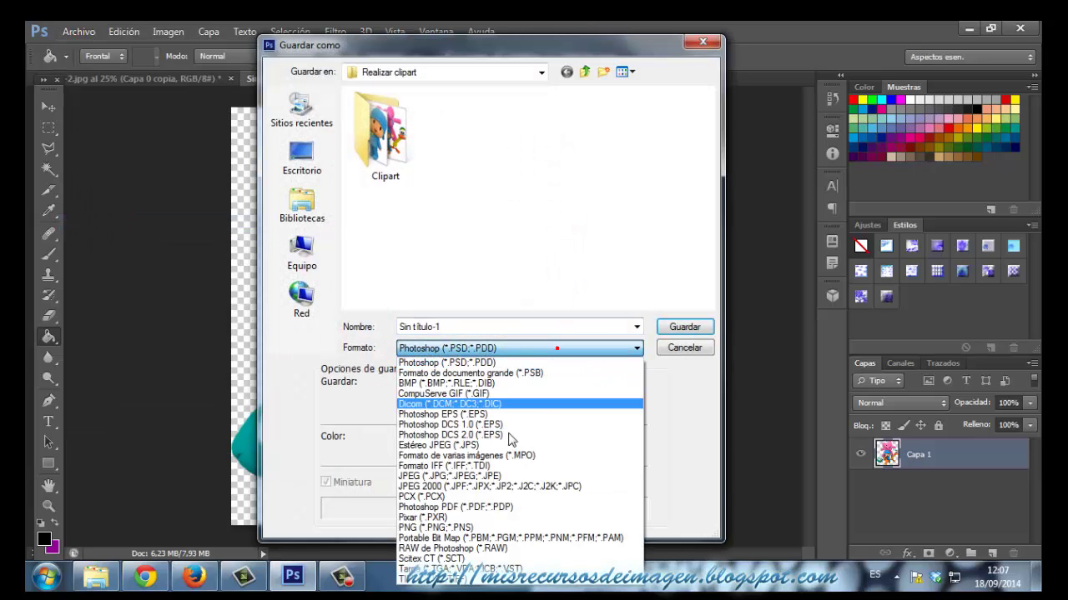
pyautogui.click(471, 528)
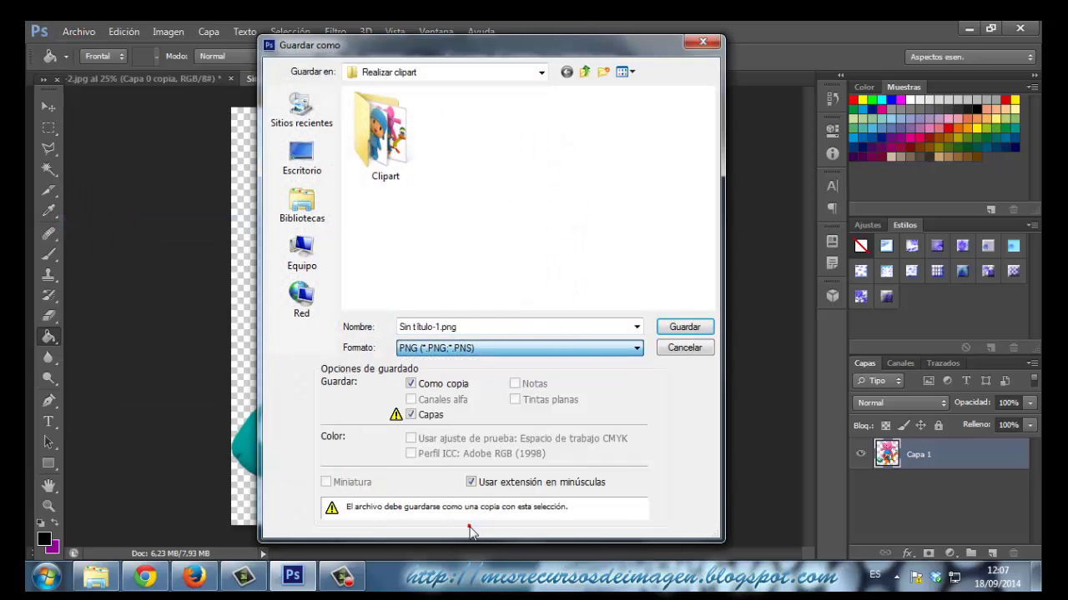
pyautogui.click(529, 329)
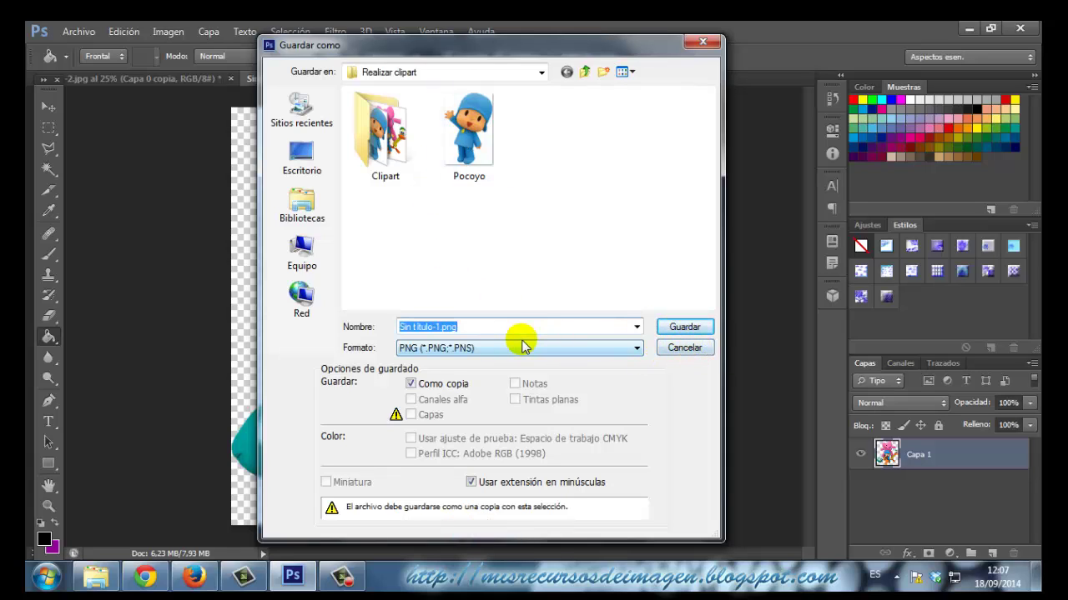
pyautogui.write('Poc')
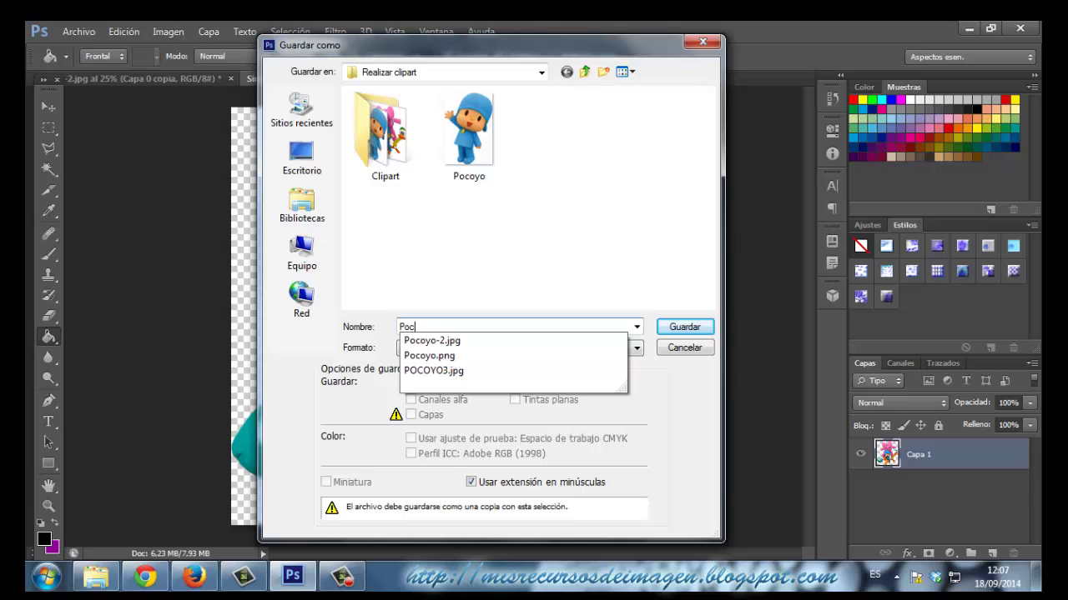
pyautogui.write('oyo1')
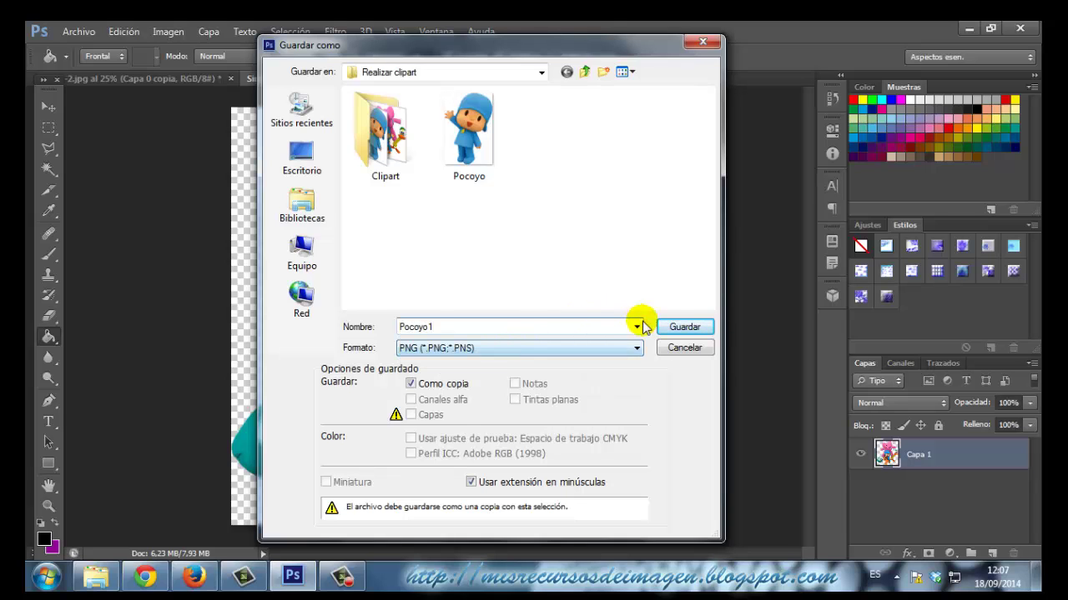
pyautogui.click(681, 325)
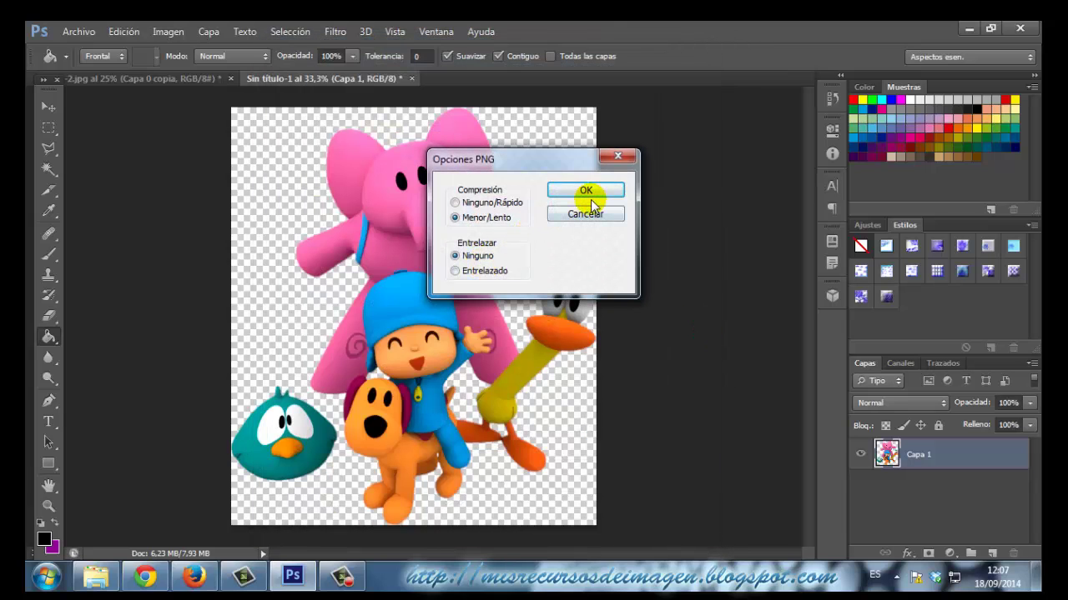
pyautogui.click(596, 197)
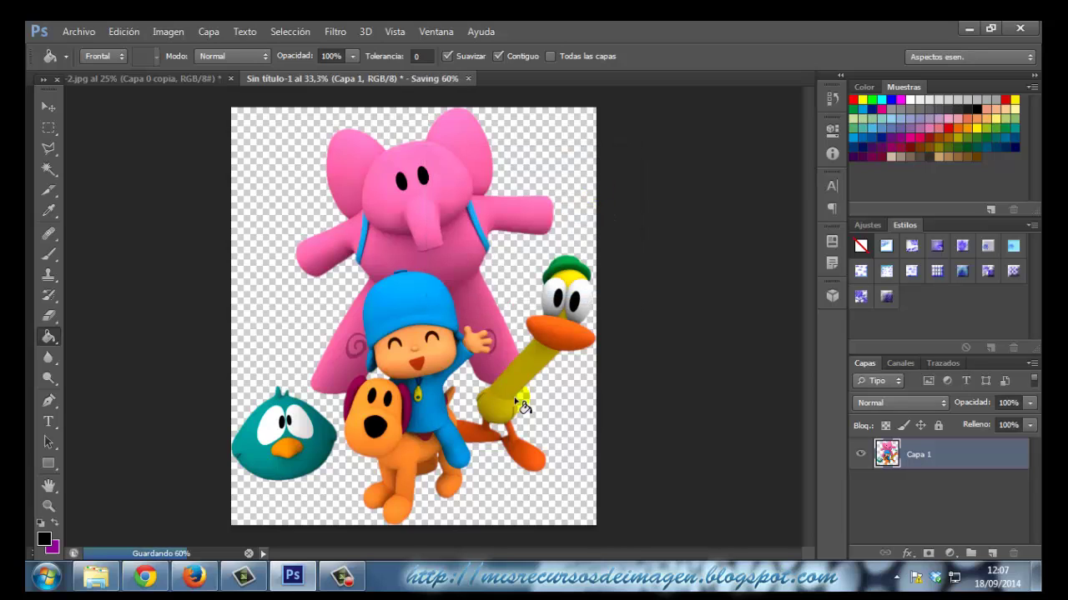
# Switch to Windows Explorer to check the saved Pocoyo1 image in the Realizar clipart folder, and return to Photoshop
pyautogui.click(100, 581)
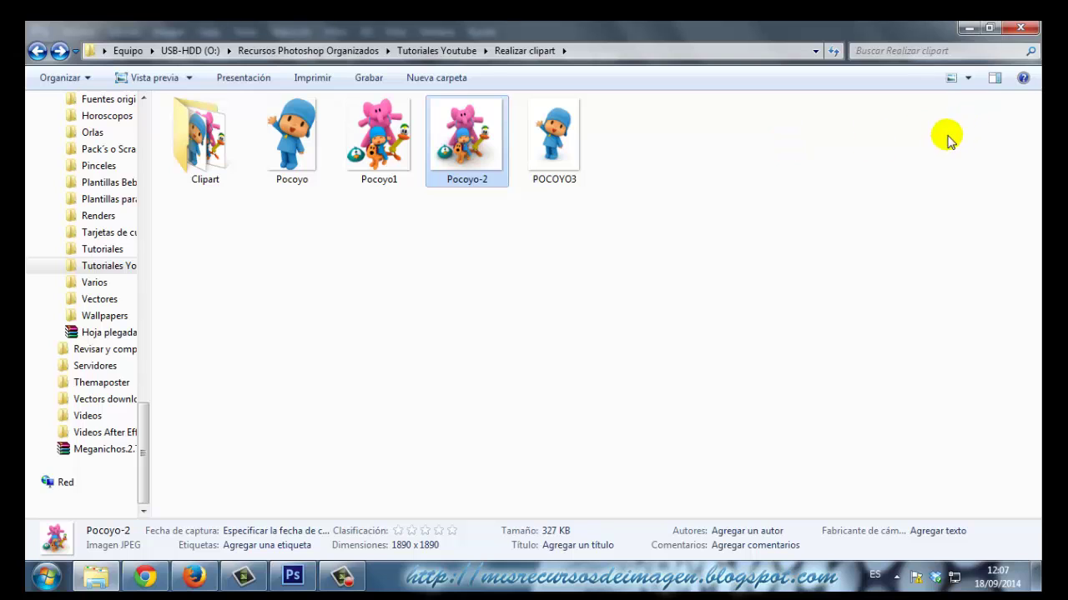
pyautogui.click(967, 29)
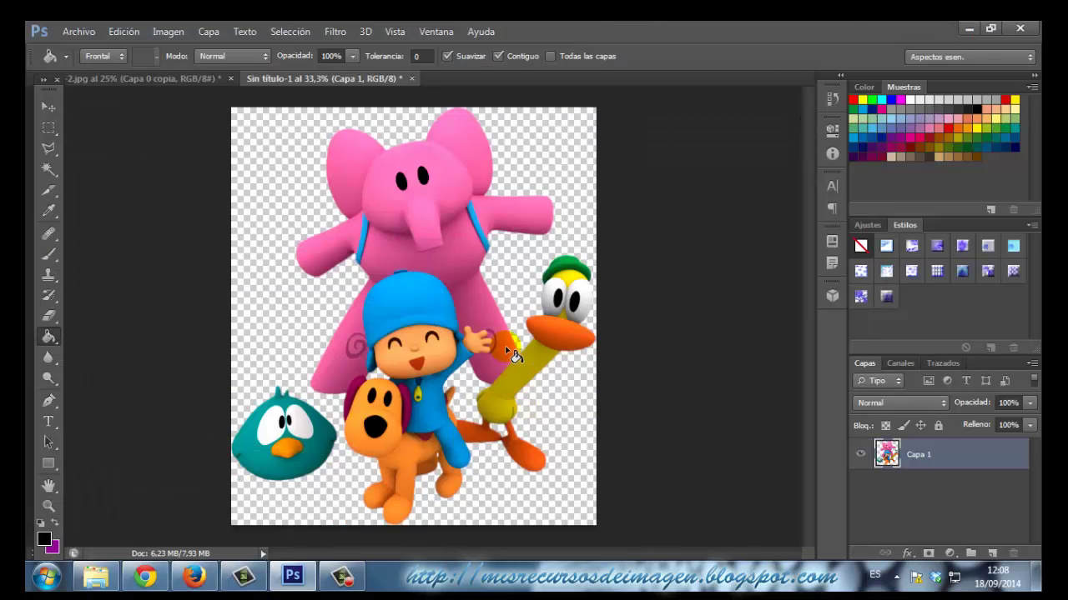